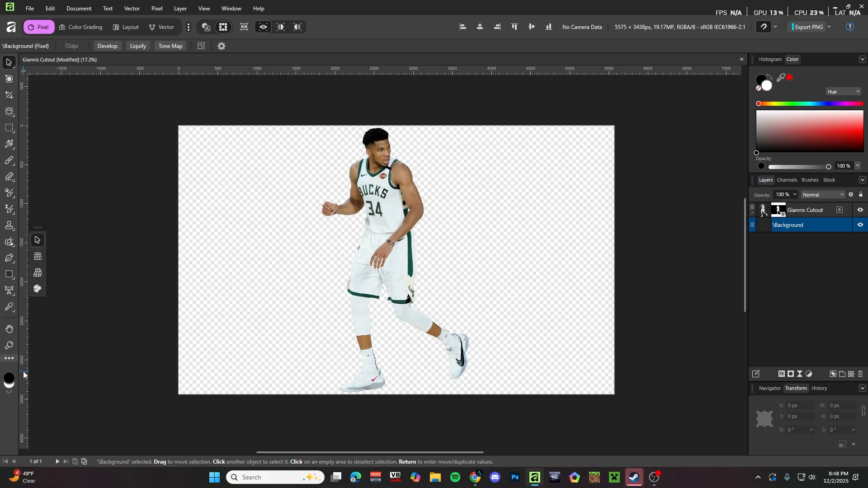
- Fill the \Background layer with a near-black foreground colour slightly lighter than pure black
{"action": "double_click", "coordinate": [8, 381]}
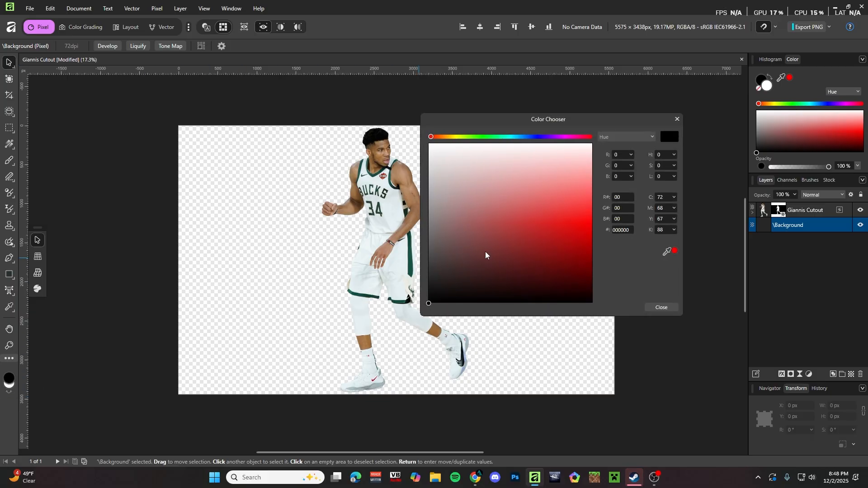
{"action": "left_click_drag", "start_coordinate": [433, 299], "coordinate": [397, 299]}
{"action": "left_click", "coordinate": [661, 308]}
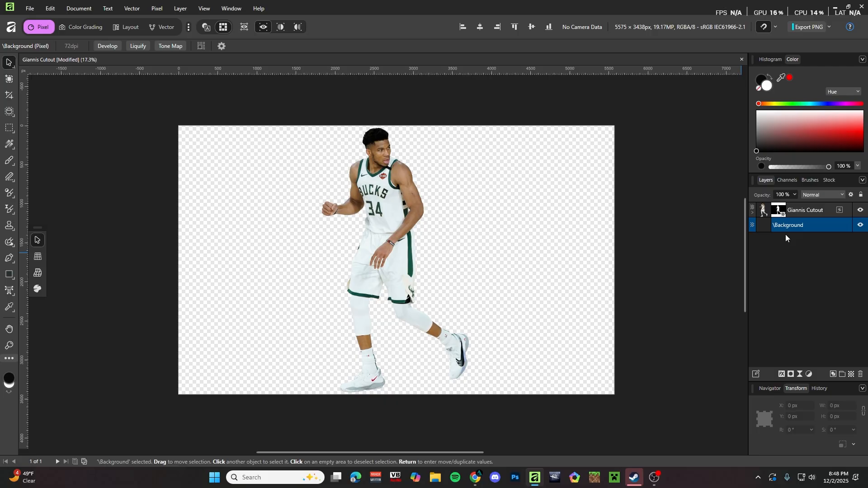
{"action": "key", "text": "alt+BackSpace"}
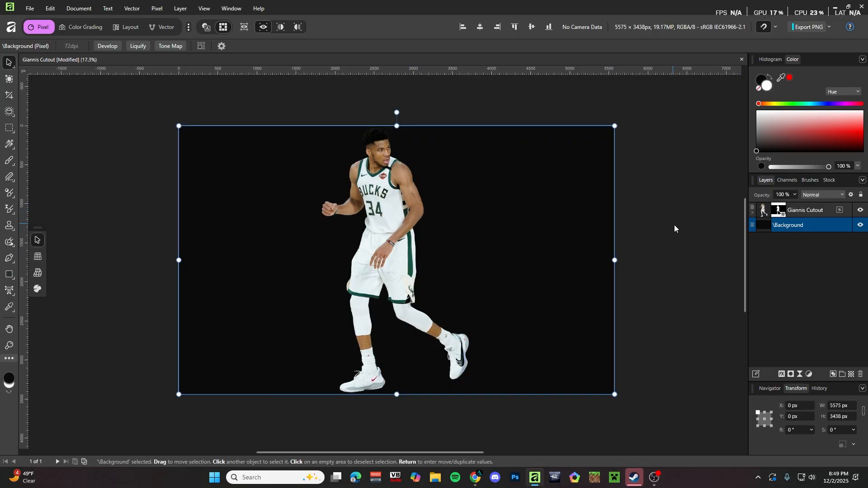
{"action": "left_click", "coordinate": [681, 235]}
- Group the Giannis Cutout layer and rename the group "Adjustments"
{"action": "left_click", "coordinate": [812, 213]}
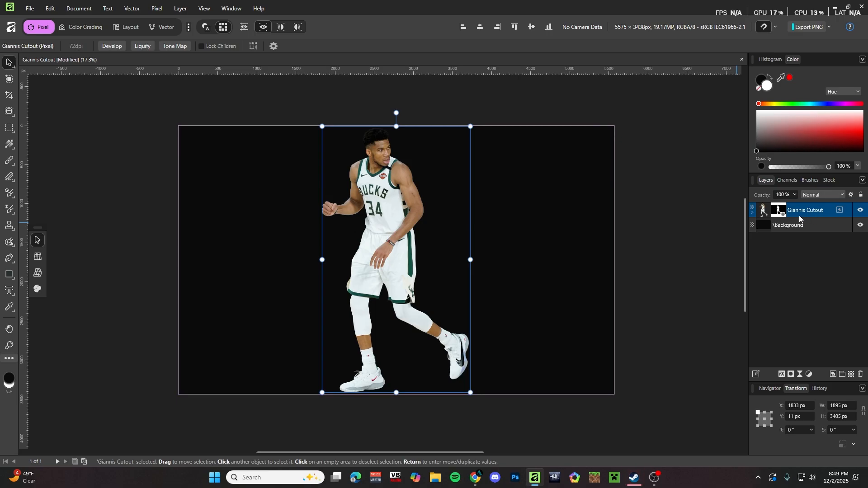
{"action": "key", "text": "ctrl+g"}
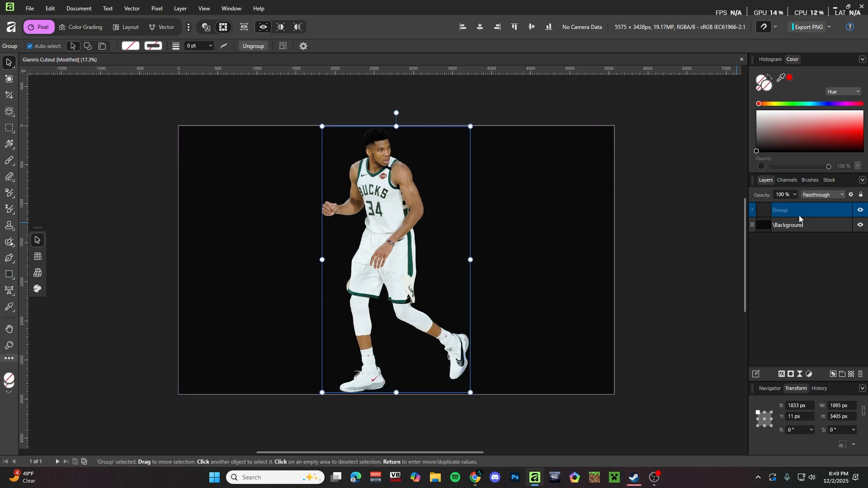
{"action": "double_click", "coordinate": [788, 212]}
{"action": "type", "text": "Ad"}
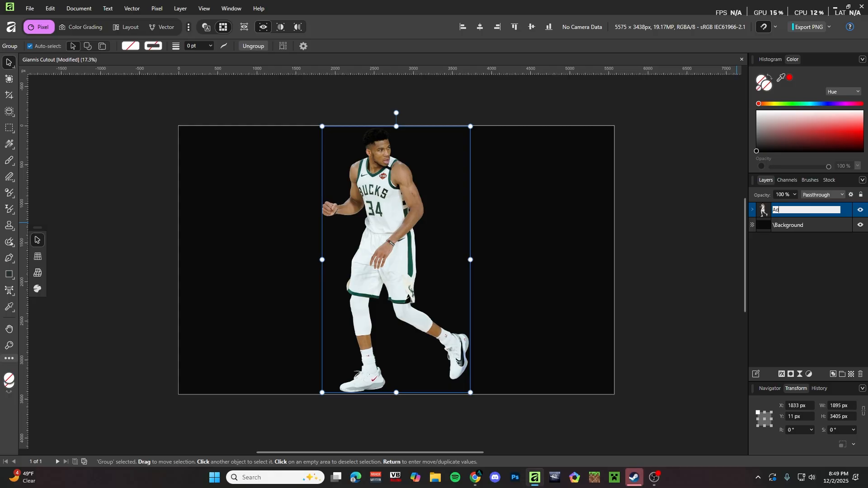
{"action": "type", "text": "justments"}
{"action": "key", "text": "Return"}
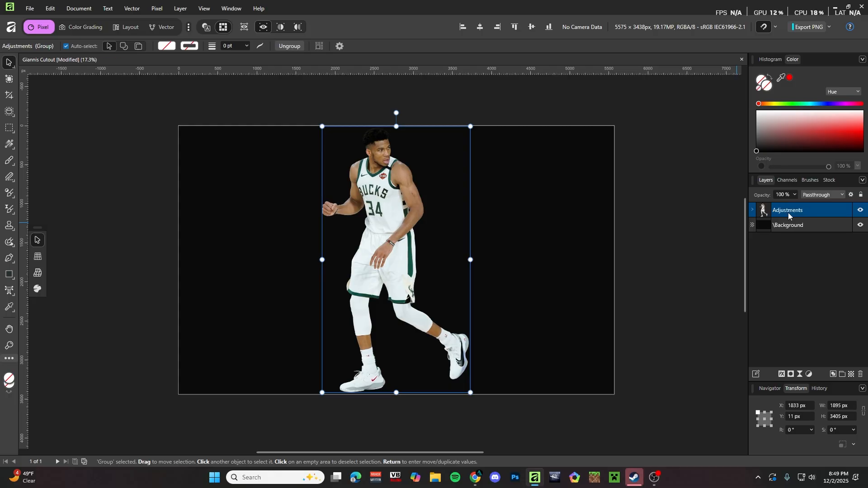
- Expand the Adjustments group and check the Giannis Cutout layer nested inside it
{"action": "left_click", "coordinate": [753, 211]}
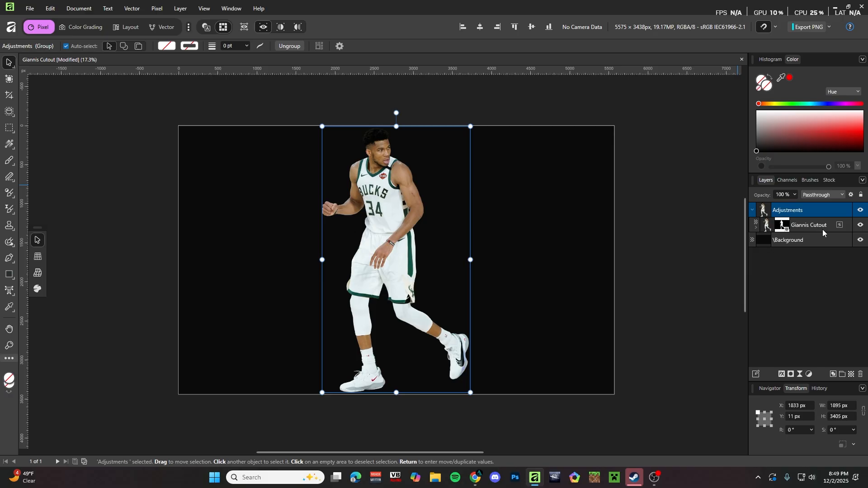
{"action": "left_click", "coordinate": [785, 224]}
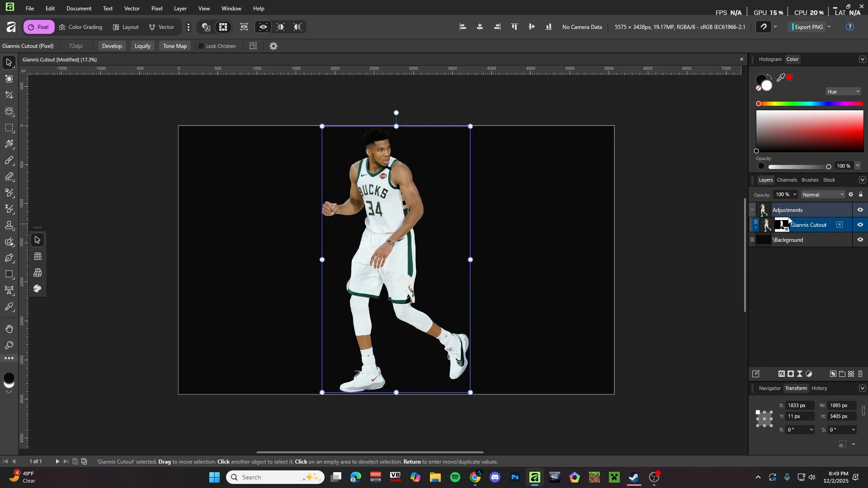
{"action": "left_click", "coordinate": [822, 210]}
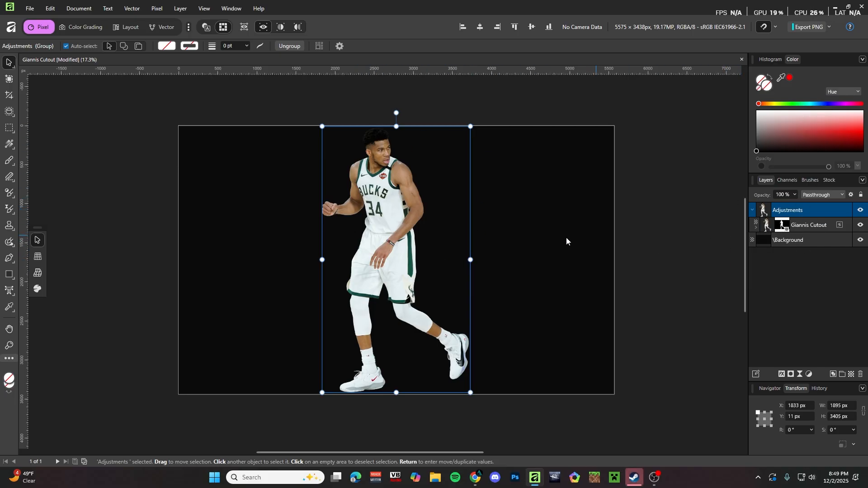
{"action": "left_click", "coordinate": [832, 291]}
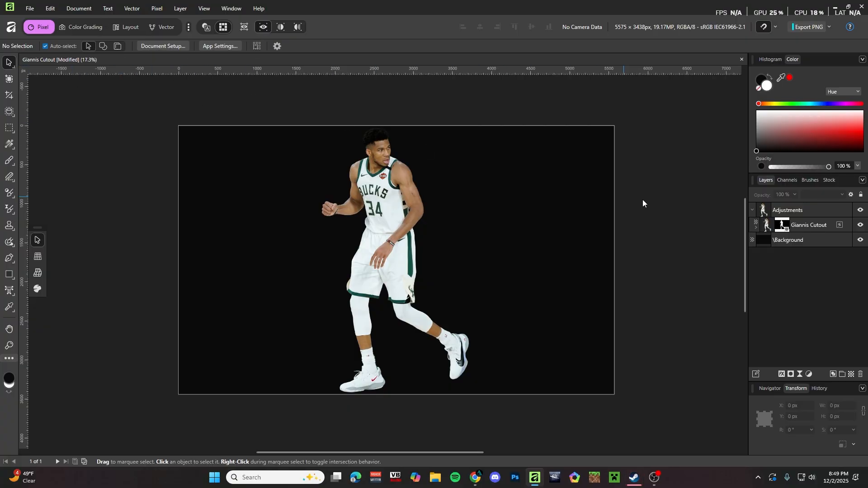
{"action": "left_click", "coordinate": [809, 374]}
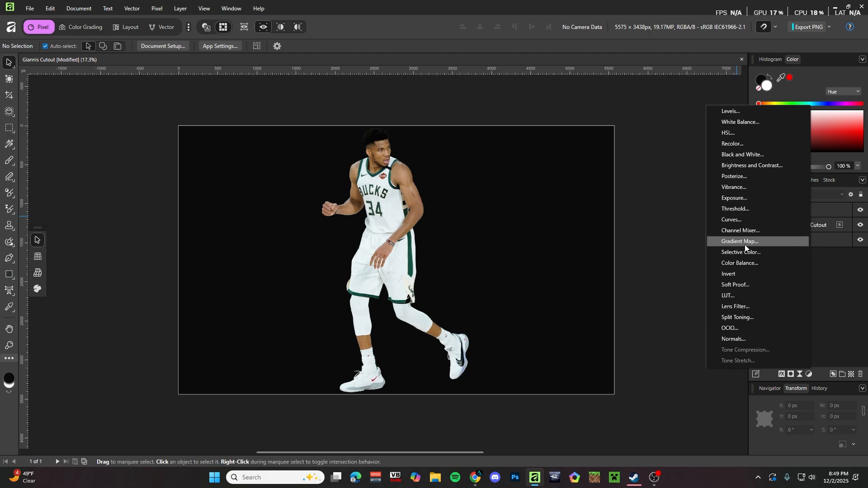
{"action": "left_click", "coordinate": [847, 301]}
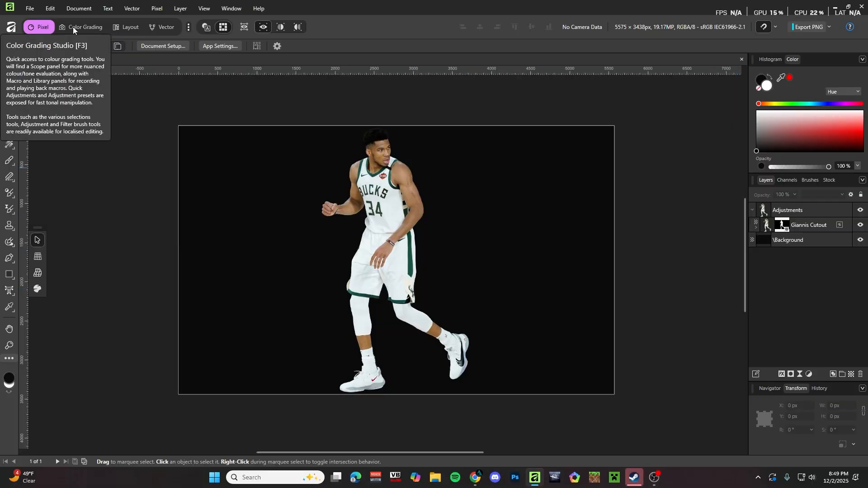
{"action": "left_click", "coordinate": [189, 27]}
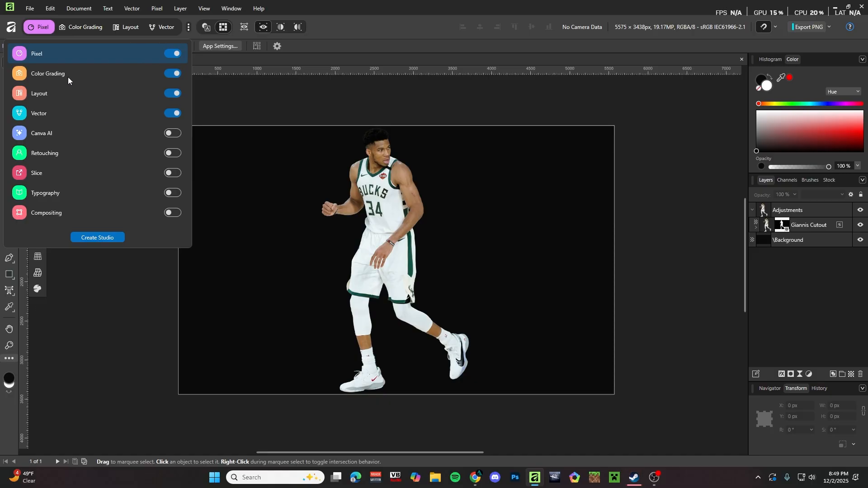
{"action": "left_click", "coordinate": [120, 285]}
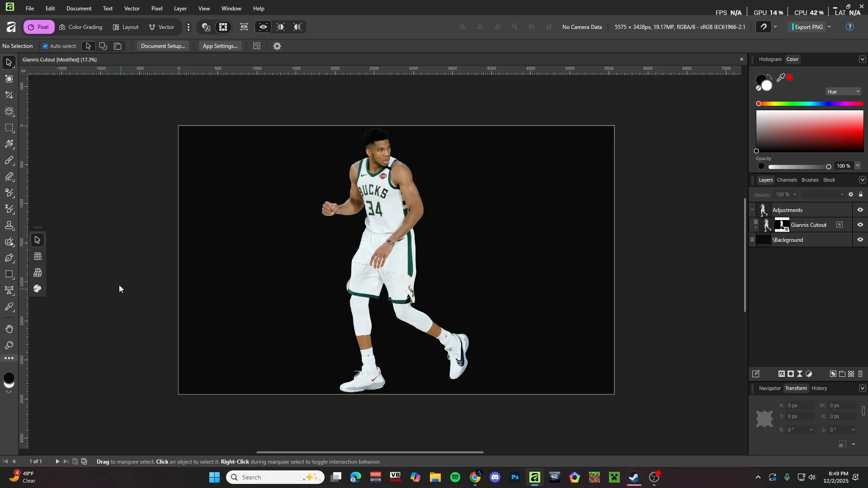
- Switch to the Color Grading studio and collapse the Curves presets
{"action": "left_click", "coordinate": [77, 28]}
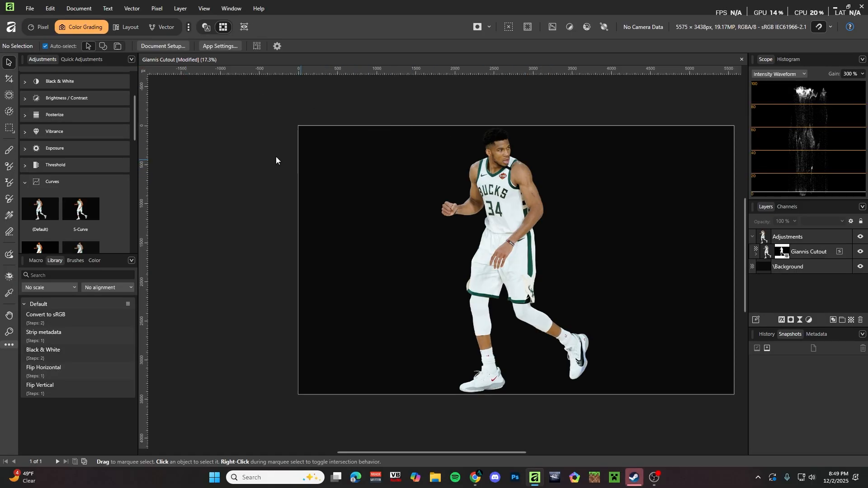
{"action": "left_click", "coordinate": [24, 182]}
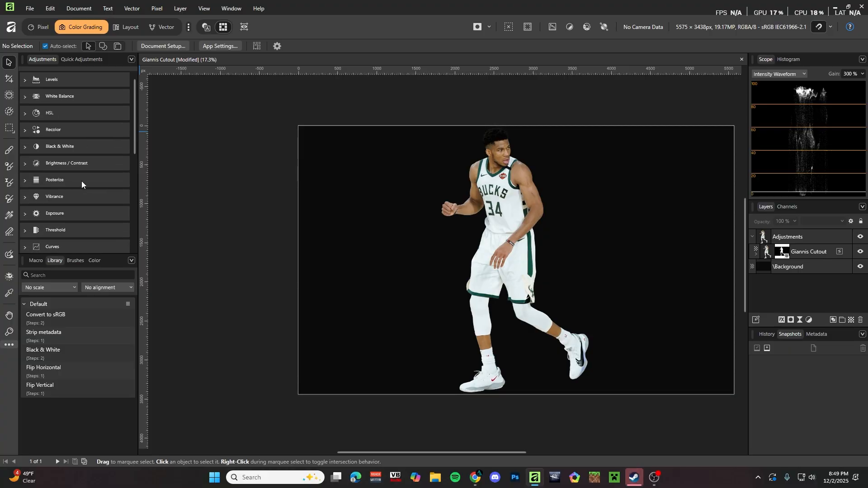
- Examine the available quick adjustments, the adjustment categories, and the Levels and Selective Color presets
{"action": "left_click", "coordinate": [87, 61]}
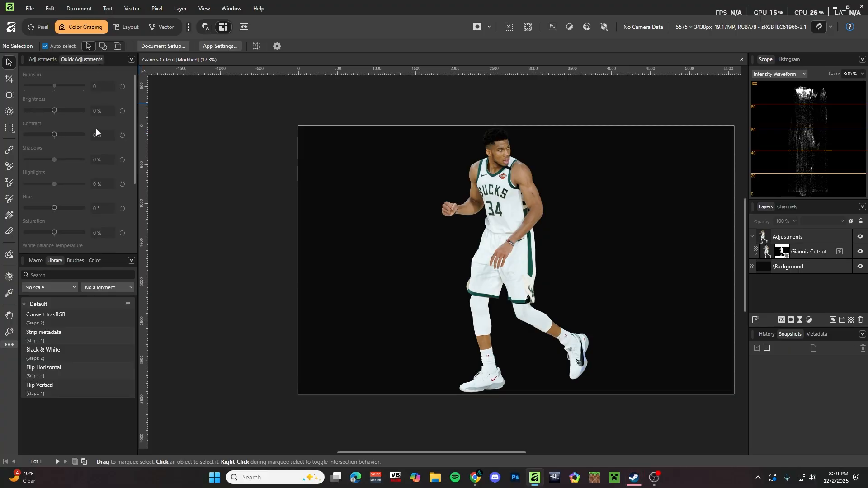
{"action": "left_click", "coordinate": [48, 63]}
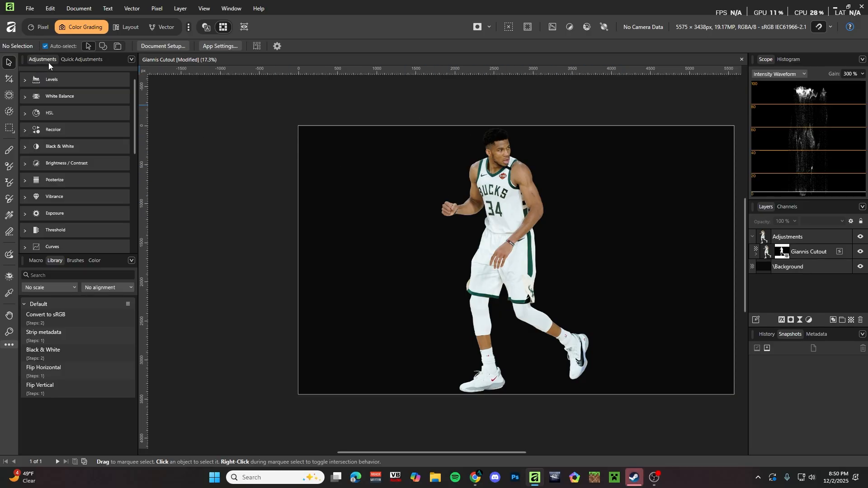
{"action": "scroll", "coordinate": [78, 113], "scroll_direction": "down", "scroll_amount": 1}
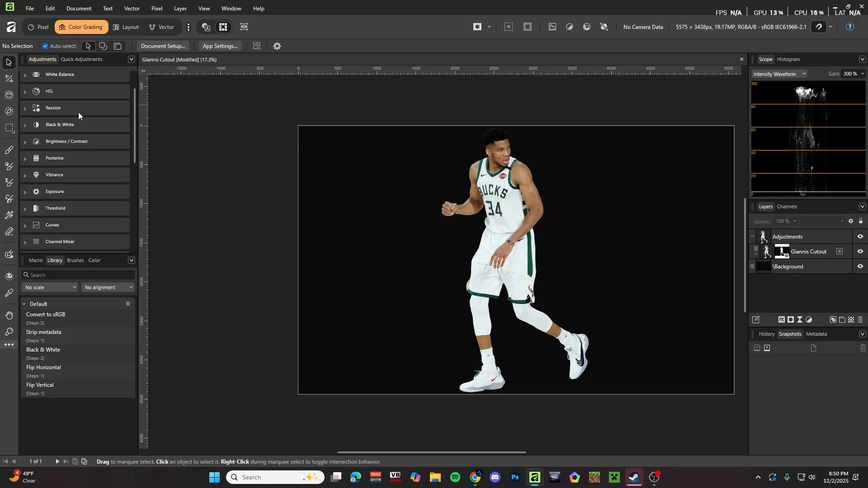
{"action": "left_click_drag", "start_coordinate": [134, 151], "coordinate": [46, 107]}
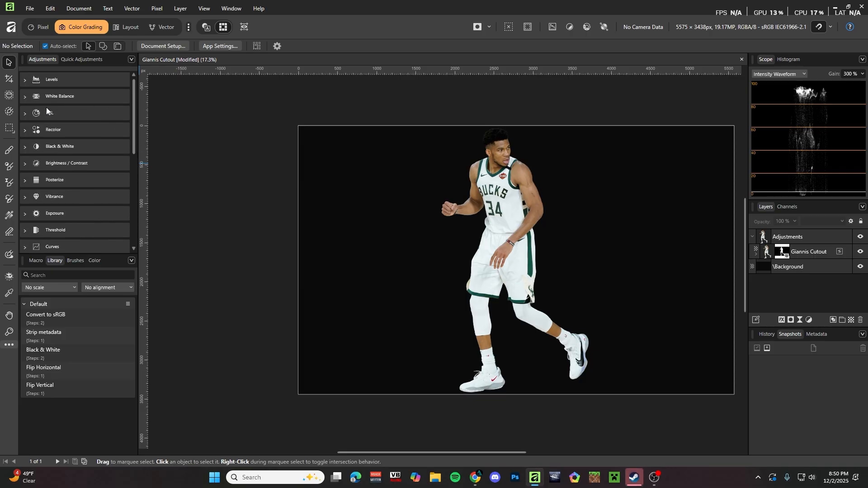
{"action": "left_click", "coordinate": [25, 81]}
{"action": "scroll", "coordinate": [91, 132], "scroll_direction": "down", "scroll_amount": 1}
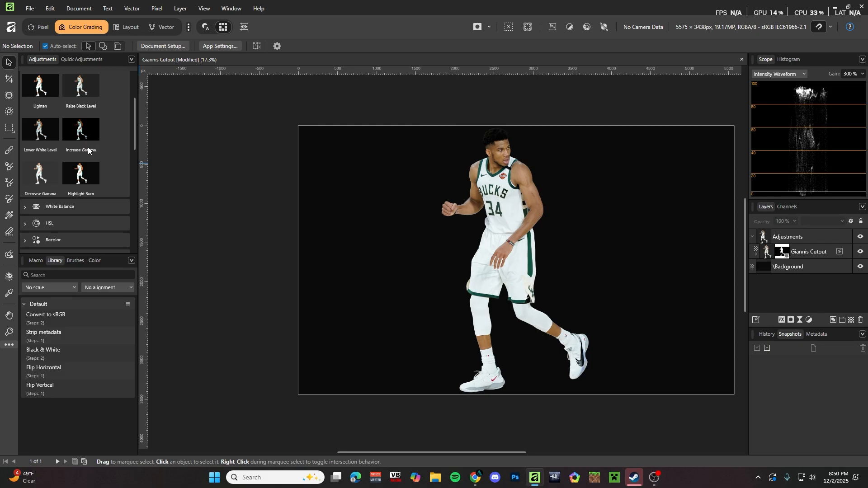
{"action": "scroll", "coordinate": [54, 135], "scroll_direction": "up", "scroll_amount": 1}
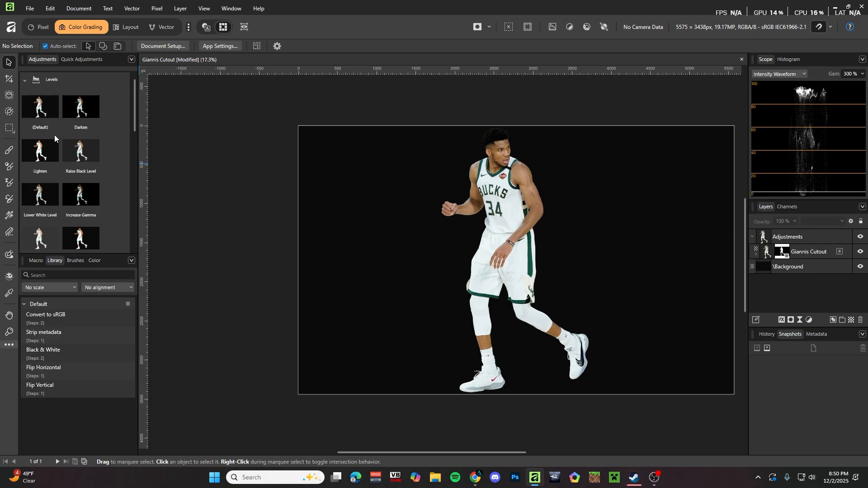
{"action": "left_click", "coordinate": [33, 82]}
{"action": "scroll", "coordinate": [68, 126], "scroll_direction": "down", "scroll_amount": 3}
{"action": "scroll", "coordinate": [61, 136], "scroll_direction": "down", "scroll_amount": 4}
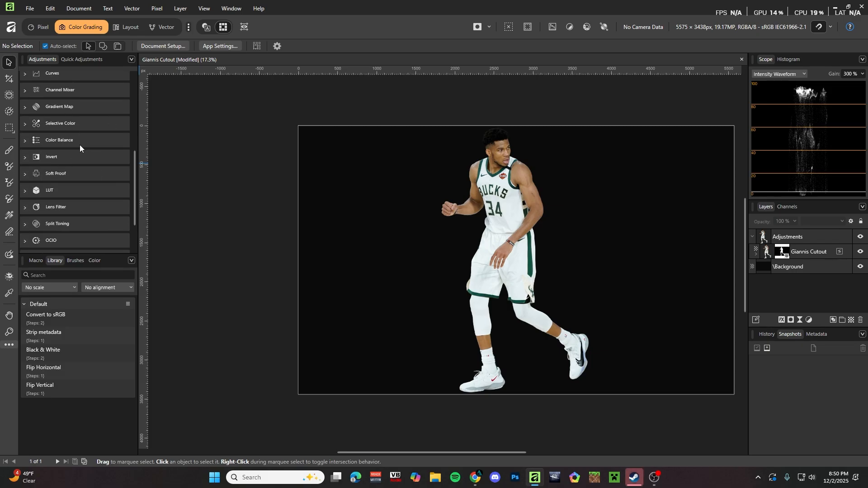
{"action": "left_click", "coordinate": [25, 123]}
{"action": "scroll", "coordinate": [100, 163], "scroll_direction": "down", "scroll_amount": 1}
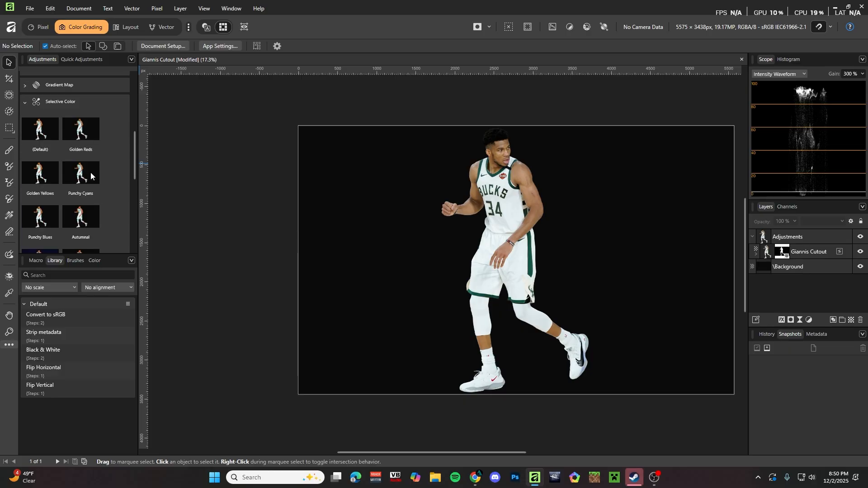
{"action": "left_click", "coordinate": [25, 108]}
{"action": "scroll", "coordinate": [91, 136], "scroll_direction": "up", "scroll_amount": 2}
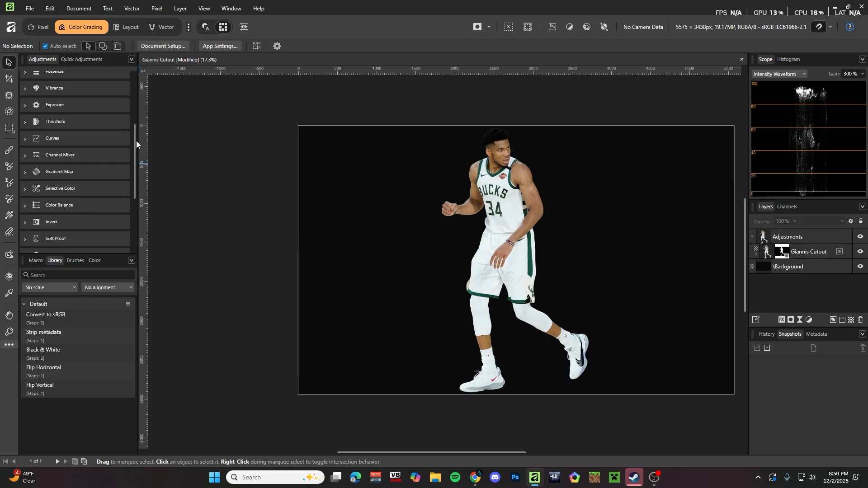
{"action": "left_click_drag", "start_coordinate": [134, 140], "coordinate": [229, 91]}
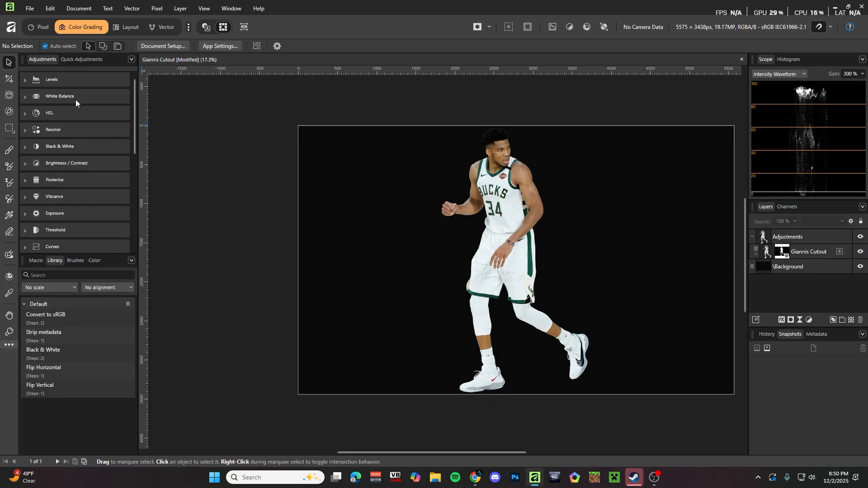
- Apply quick adjustments to the Adjustments group, setting exposure to about -0.788 and brightness to 20 %
{"action": "left_click", "coordinate": [77, 58]}
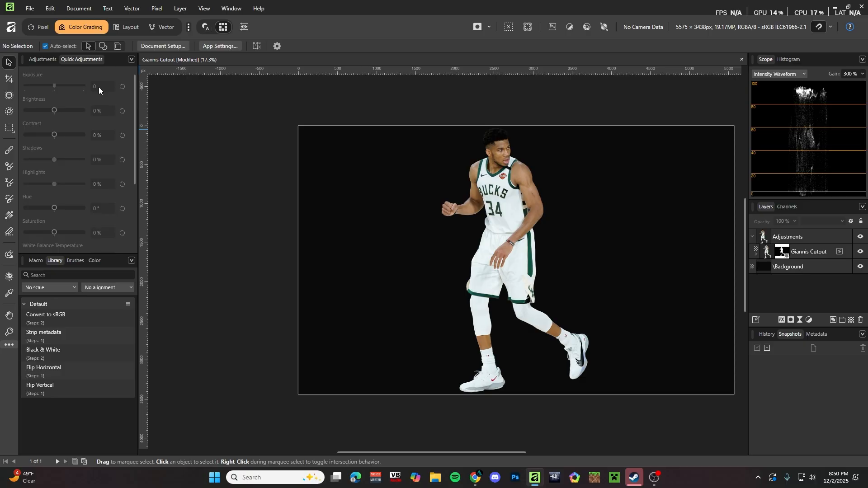
{"action": "left_click", "coordinate": [826, 235]}
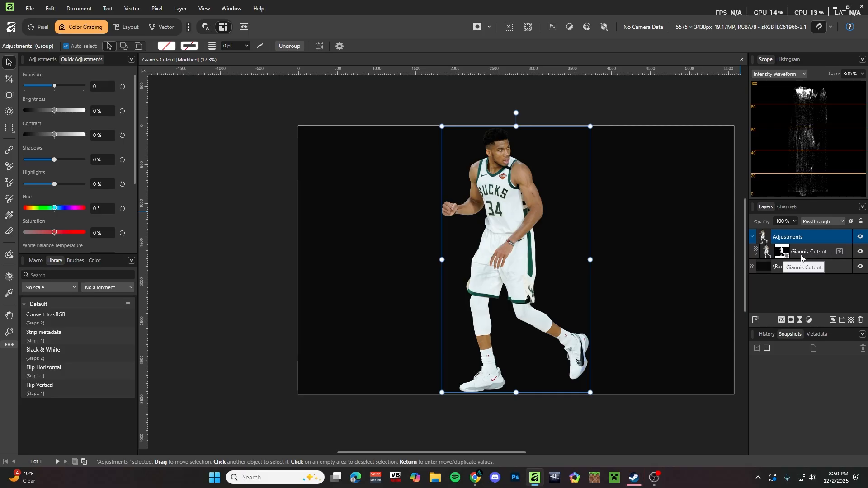
{"action": "left_click", "coordinate": [758, 254]}
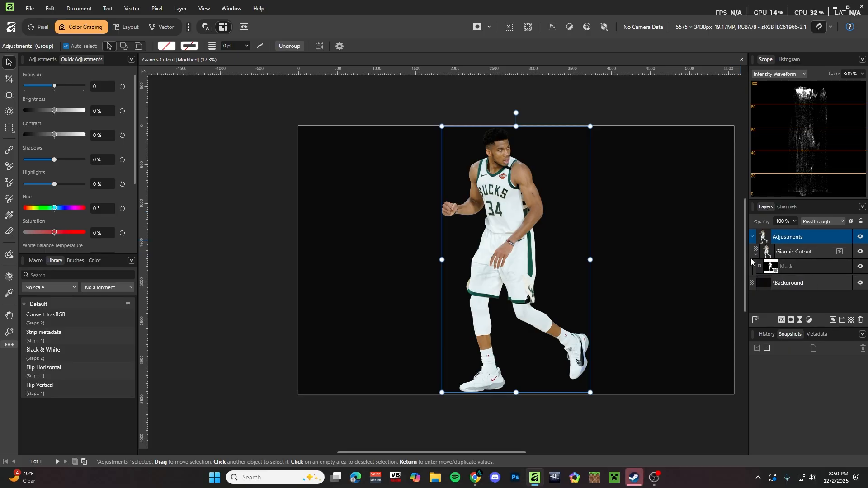
{"action": "left_click", "coordinate": [755, 255]}
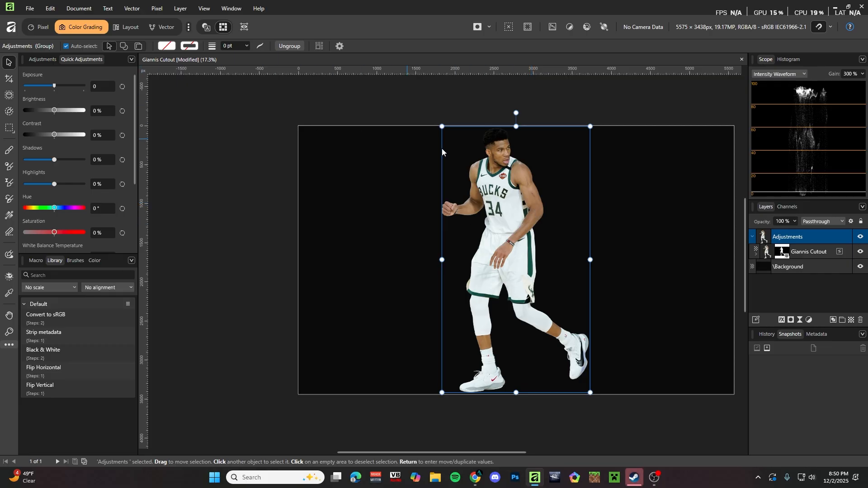
{"action": "scroll", "coordinate": [598, 182], "scroll_direction": "up", "scroll_amount": 2}
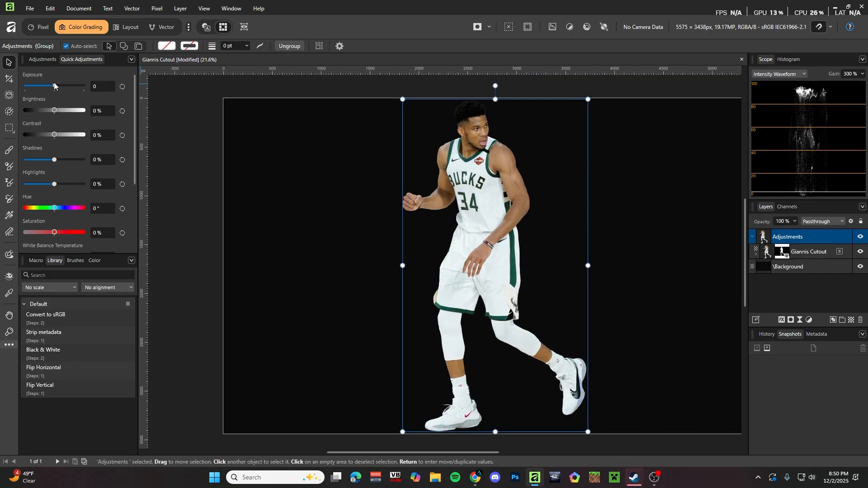
{"action": "left_click_drag", "start_coordinate": [54, 86], "coordinate": [60, 112]}
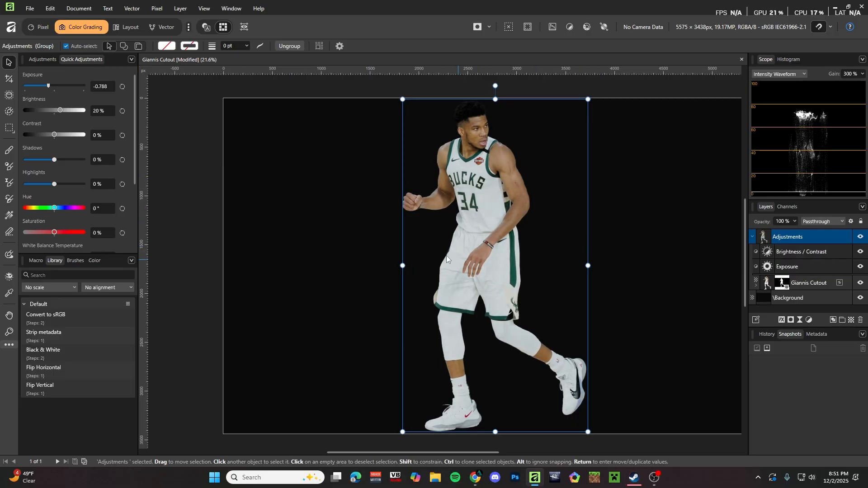
{"action": "scroll", "coordinate": [484, 219], "scroll_direction": "up", "scroll_amount": 1}
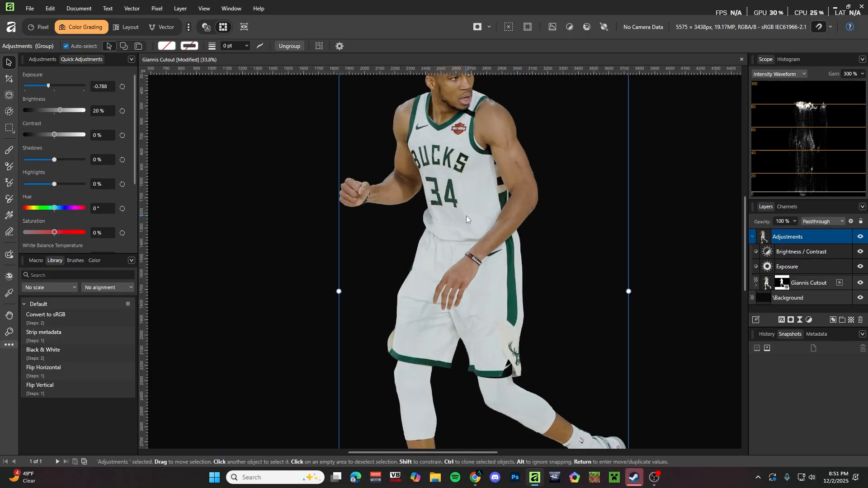
{"action": "scroll", "coordinate": [515, 184], "scroll_direction": "up", "scroll_amount": 1}
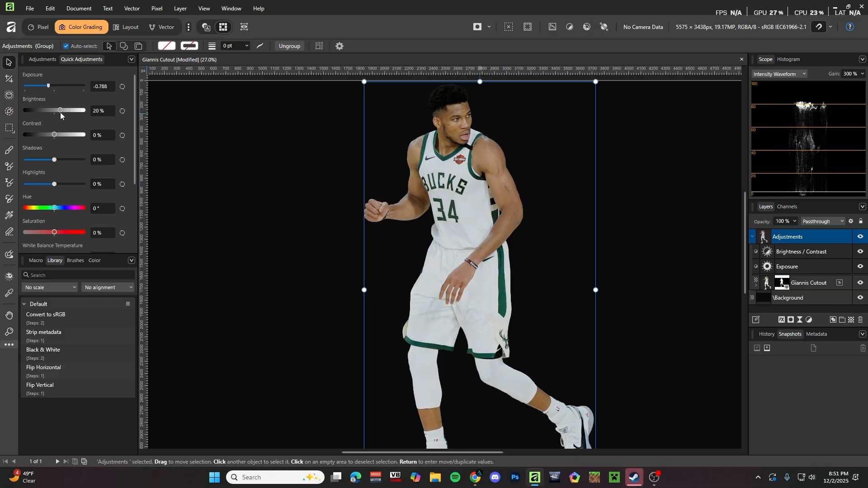
- Set the Adjustments group's brightness to about 9 %, shadows to -20 %, and highlights to -39 %
{"action": "left_click_drag", "start_coordinate": [61, 112], "coordinate": [82, 110]}
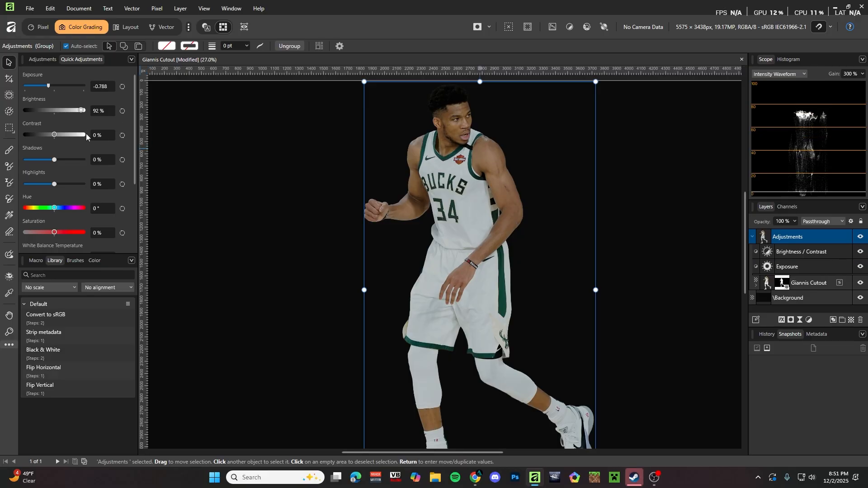
{"action": "left_click_drag", "start_coordinate": [82, 111], "coordinate": [57, 109]}
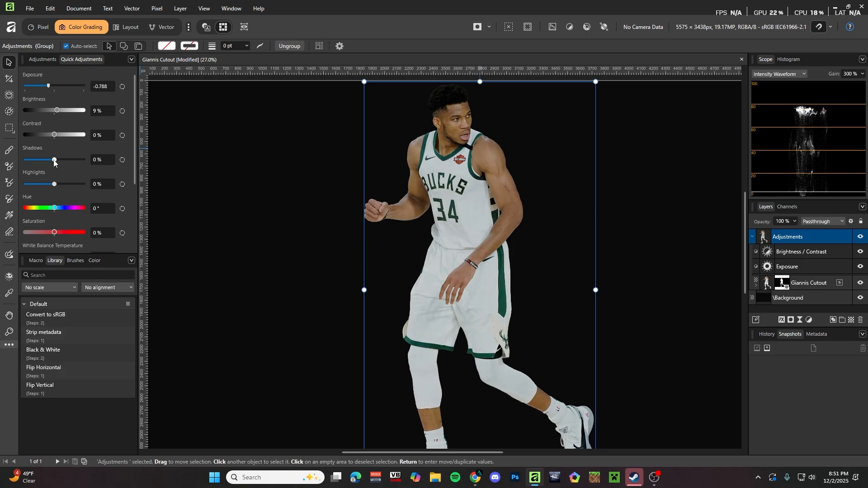
{"action": "left_click_drag", "start_coordinate": [58, 161], "coordinate": [51, 161]}
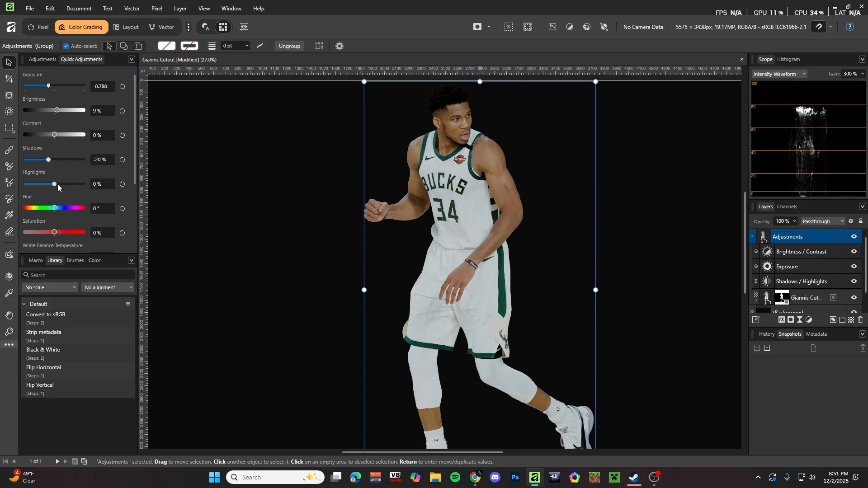
{"action": "left_click_drag", "start_coordinate": [58, 184], "coordinate": [55, 184]}
{"action": "left_click_drag", "start_coordinate": [54, 184], "coordinate": [43, 184]}
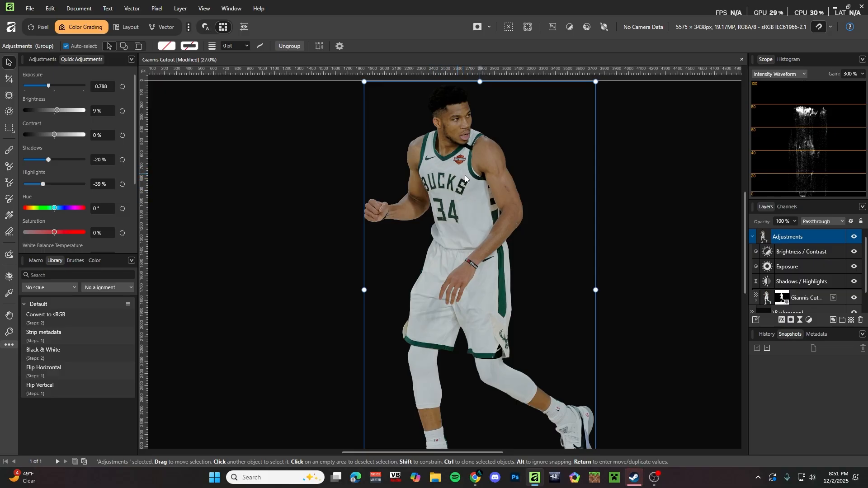
- Raise the Adjustments group's saturation to about 20 % and check the effect on the player up close
{"action": "scroll", "coordinate": [69, 179], "scroll_direction": "down", "scroll_amount": 2}
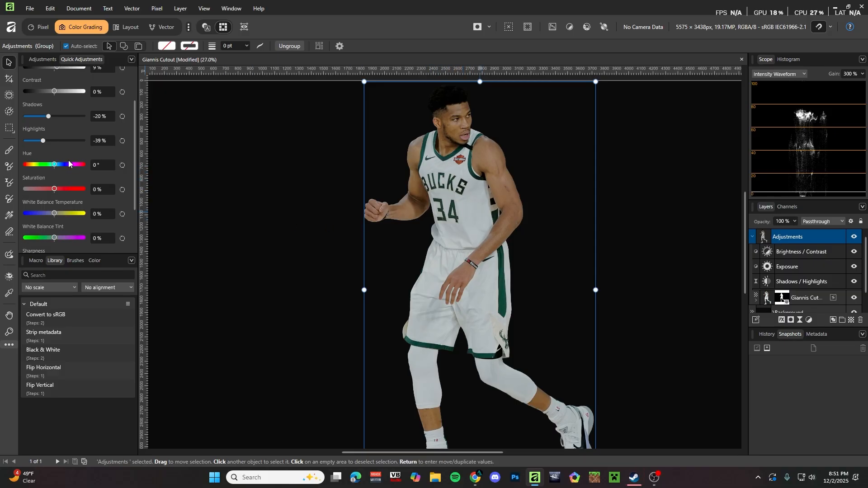
{"action": "scroll", "coordinate": [59, 154], "scroll_direction": "down", "scroll_amount": 1}
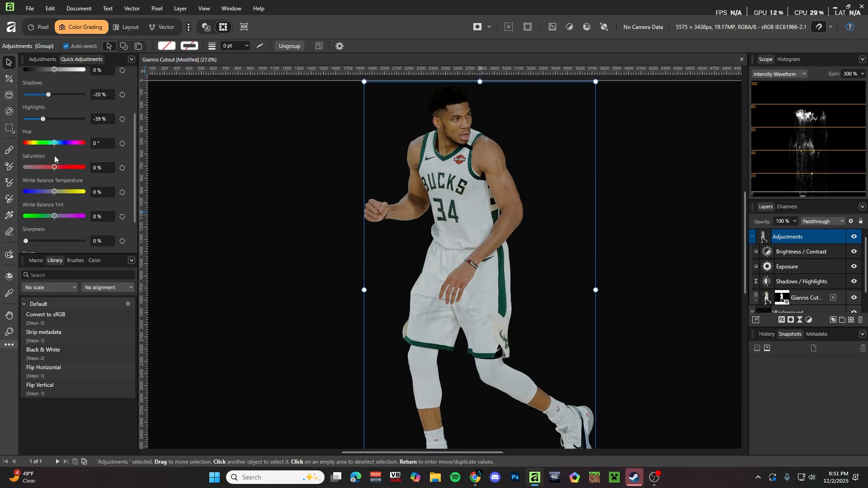
{"action": "left_click_drag", "start_coordinate": [55, 167], "coordinate": [61, 169]}
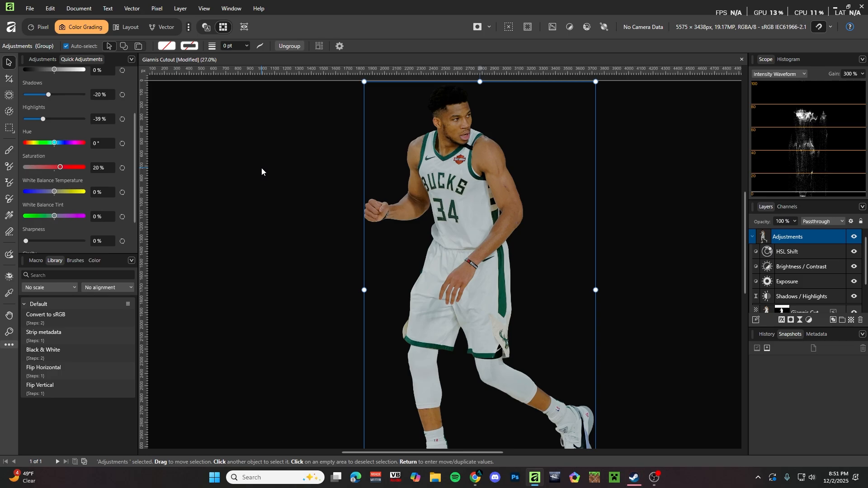
{"action": "scroll", "coordinate": [520, 216], "scroll_direction": "up", "scroll_amount": 2}
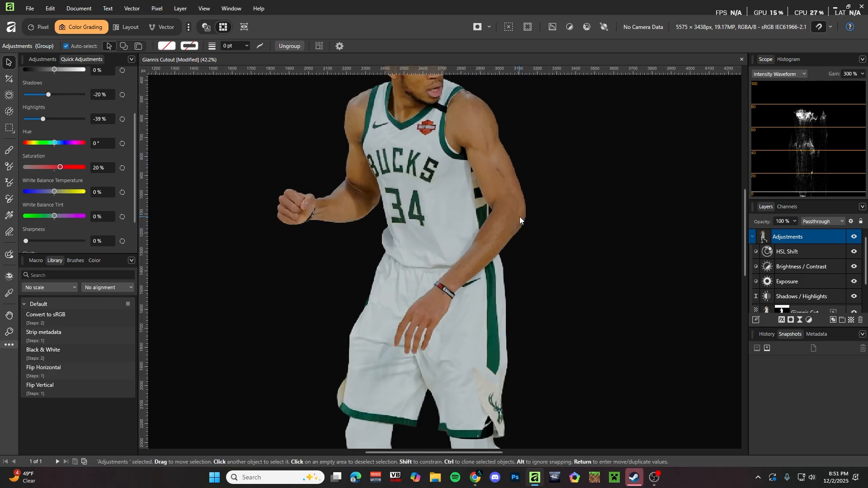
{"action": "scroll", "coordinate": [372, 163], "scroll_direction": "down", "scroll_amount": 1}
{"action": "scroll", "coordinate": [438, 170], "scroll_direction": "down", "scroll_amount": 2}
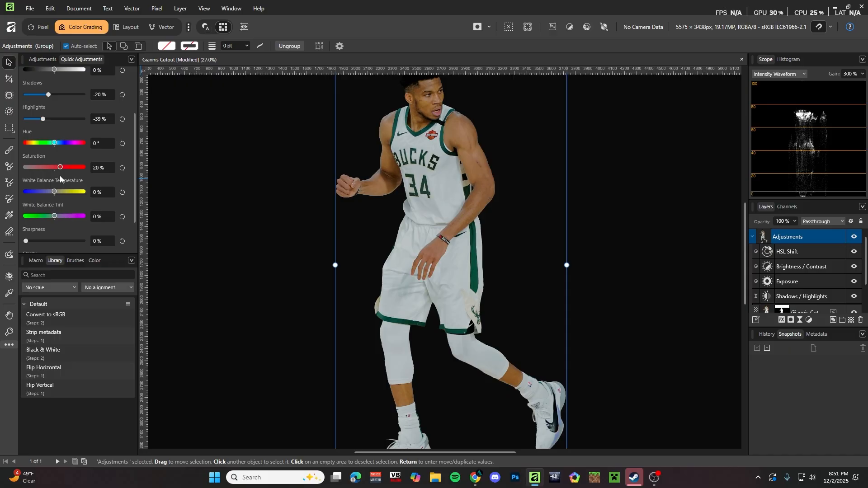
- Set the Adjustments group's white balance temperature to 4 % and its tint to about 13 %
{"action": "left_click", "coordinate": [102, 191]}
{"action": "type", "text": "3"}
{"action": "key", "text": "Return"}
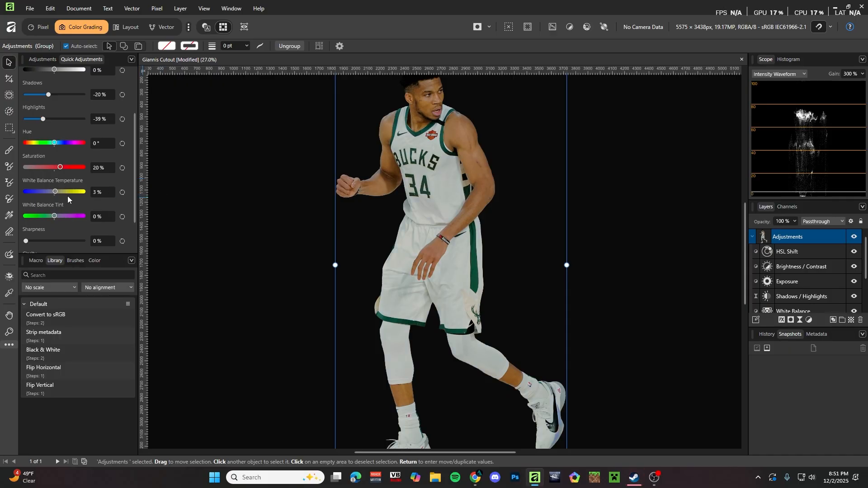
{"action": "left_click", "coordinate": [100, 193]}
{"action": "type", "text": "4"}
{"action": "key", "text": "Return"}
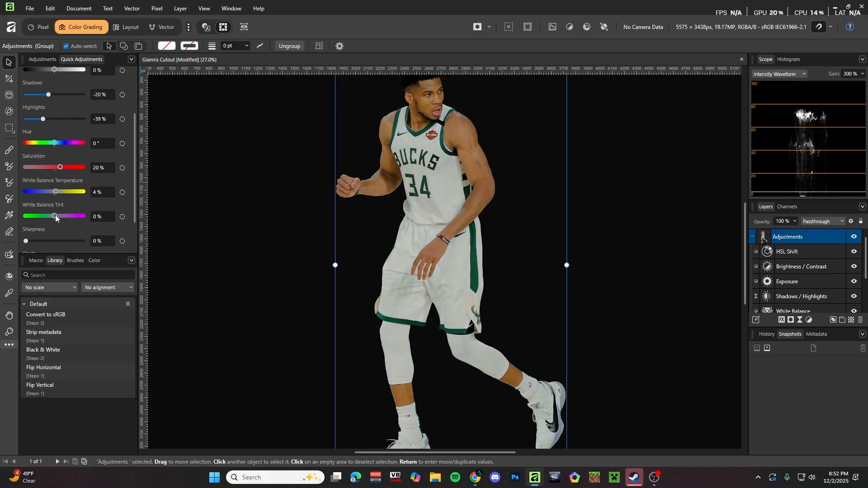
{"action": "left_click_drag", "start_coordinate": [57, 219], "coordinate": [58, 219]}
{"action": "scroll", "coordinate": [474, 195], "scroll_direction": "down", "scroll_amount": 2}
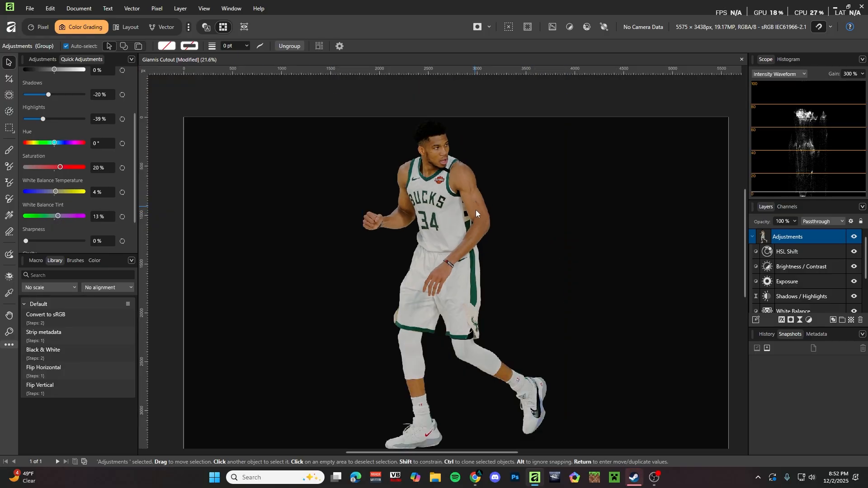
{"action": "scroll", "coordinate": [453, 221], "scroll_direction": "up", "scroll_amount": 1}
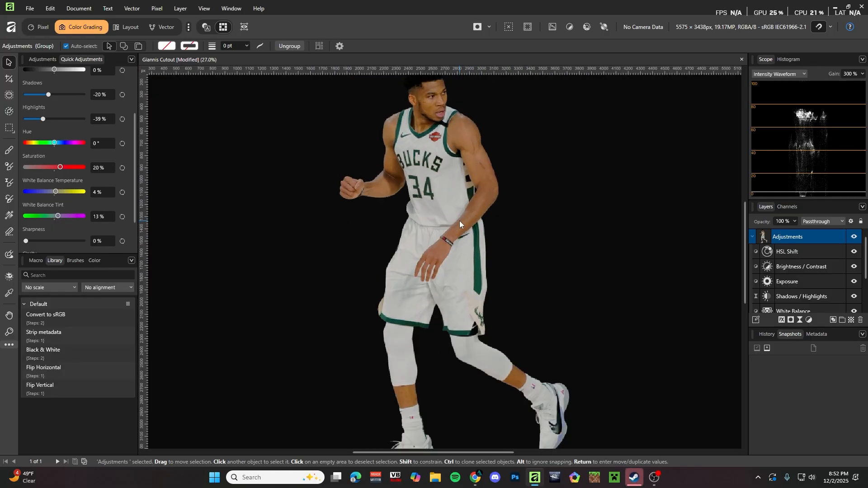
{"action": "scroll", "coordinate": [445, 182], "scroll_direction": "down", "scroll_amount": 1}
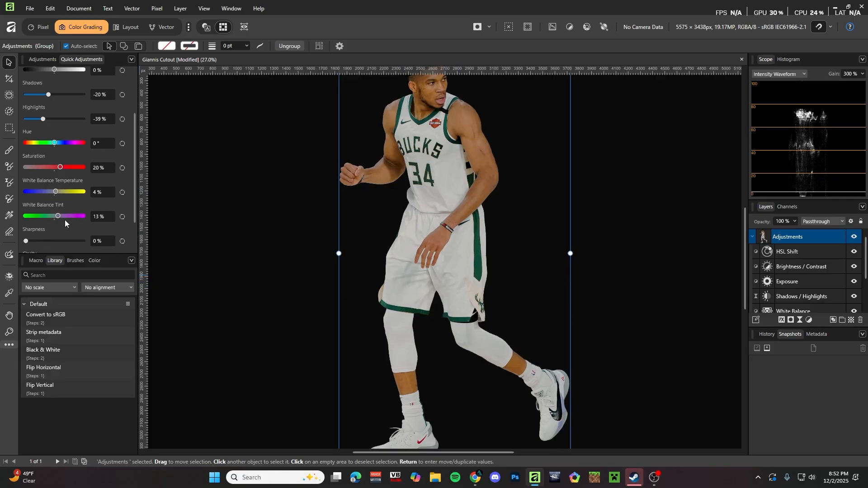
- Set the Adjustments group's sharpness to about 13 % and clarity to about 28 %
{"action": "scroll", "coordinate": [65, 222], "scroll_direction": "down", "scroll_amount": 1}
{"action": "scroll", "coordinate": [472, 188], "scroll_direction": "up", "scroll_amount": 2}
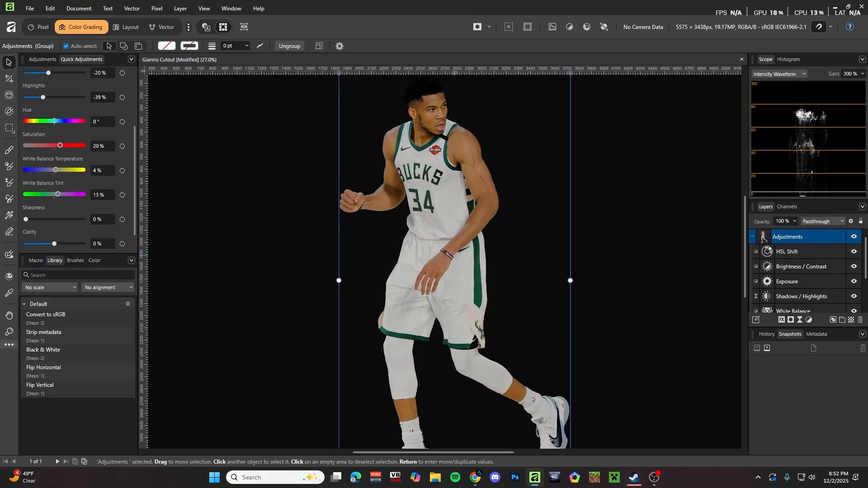
{"action": "left_click_drag", "start_coordinate": [33, 219], "coordinate": [63, 244]}
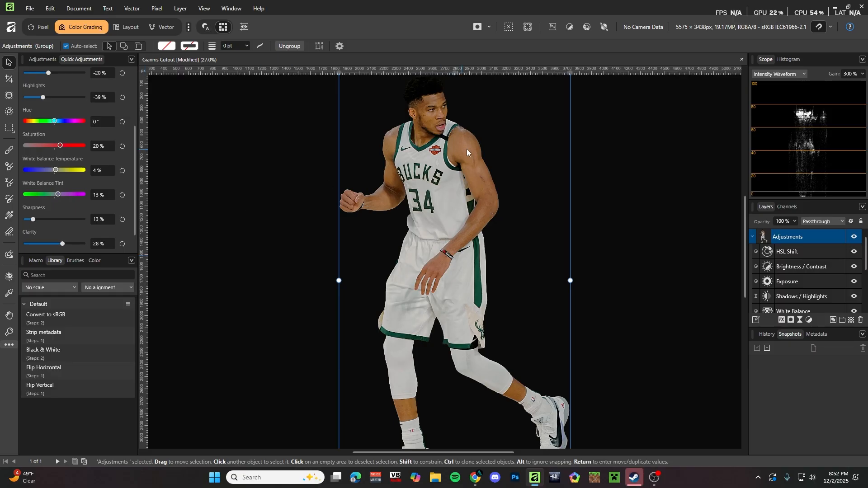
{"action": "scroll", "coordinate": [705, 226], "scroll_direction": "up", "scroll_amount": 3}
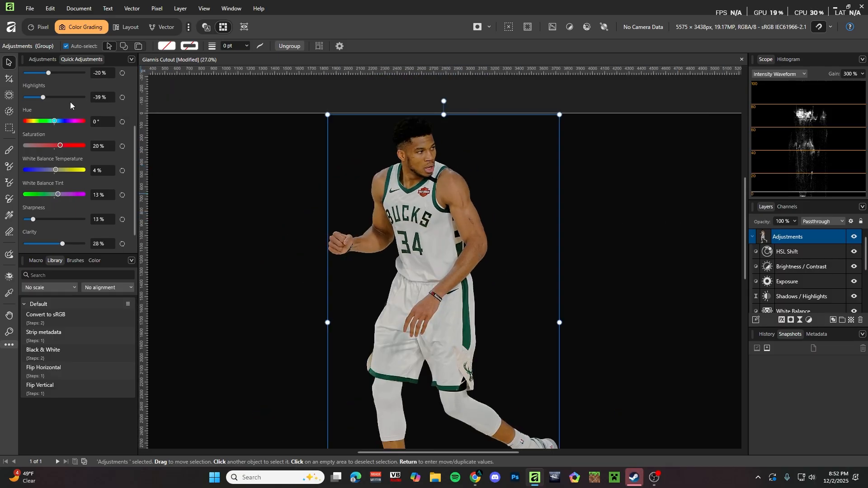
{"action": "scroll", "coordinate": [90, 173], "scroll_direction": "down", "scroll_amount": 1}
{"action": "scroll", "coordinate": [64, 143], "scroll_direction": "up", "scroll_amount": 5}
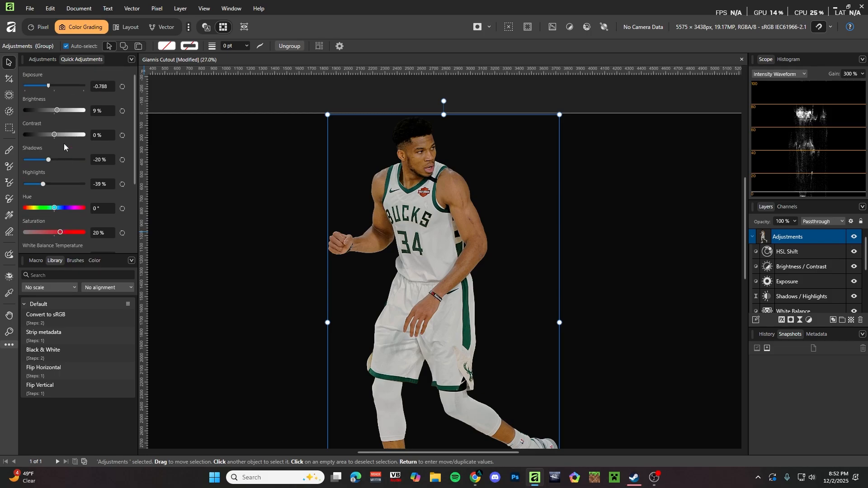
- Add a default Selective Color adjustment and place it inside the Adjustments group below Clarity
{"action": "left_click", "coordinate": [45, 60]}
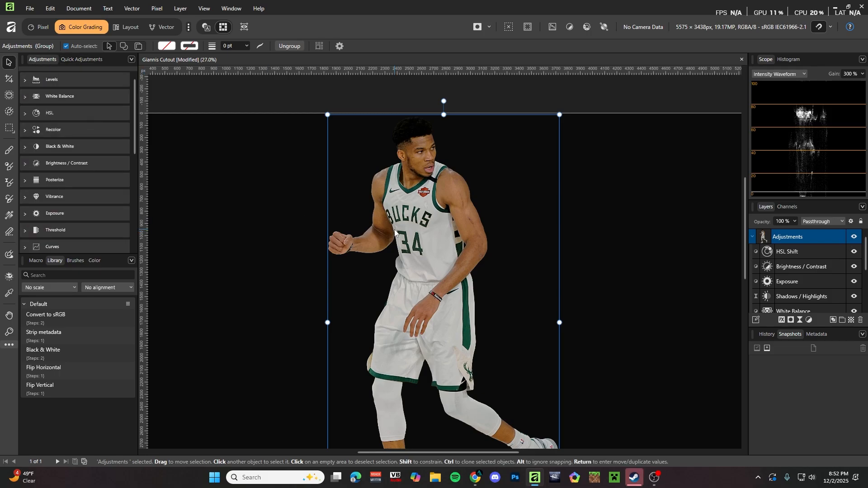
{"action": "scroll", "coordinate": [511, 248], "scroll_direction": "down", "scroll_amount": 2}
{"action": "scroll", "coordinate": [406, 237], "scroll_direction": "down", "scroll_amount": 1}
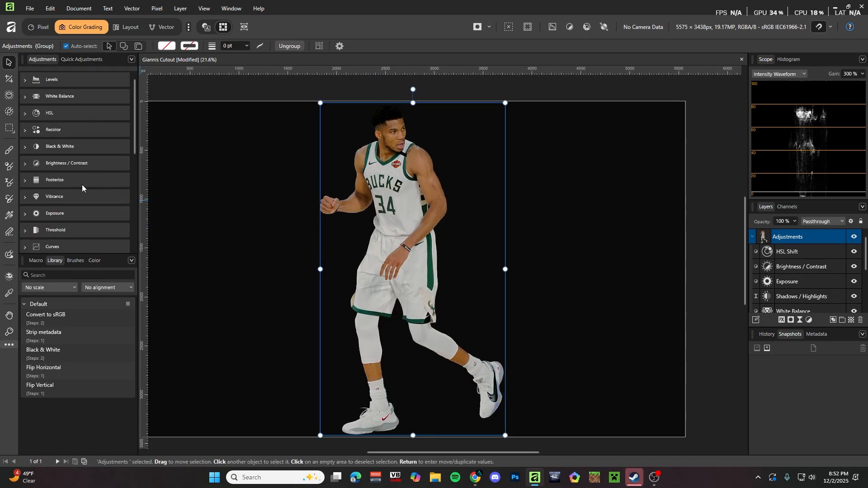
{"action": "scroll", "coordinate": [41, 199], "scroll_direction": "down", "scroll_amount": 5}
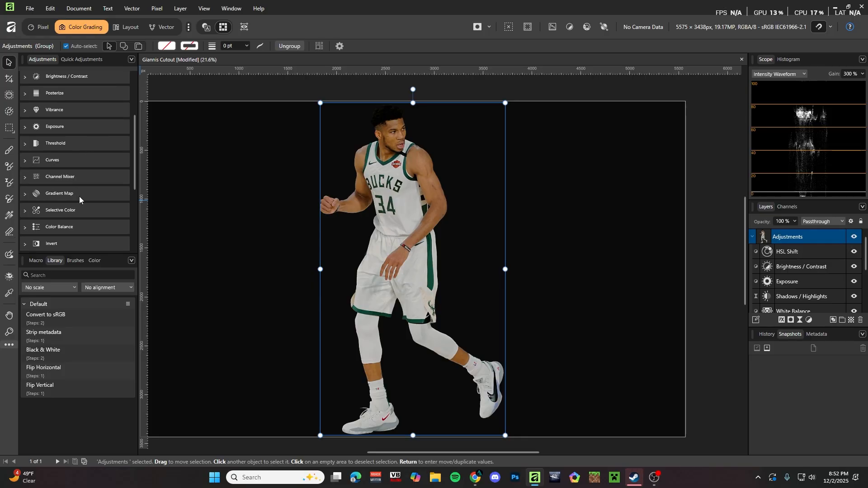
{"action": "left_click", "coordinate": [26, 190]}
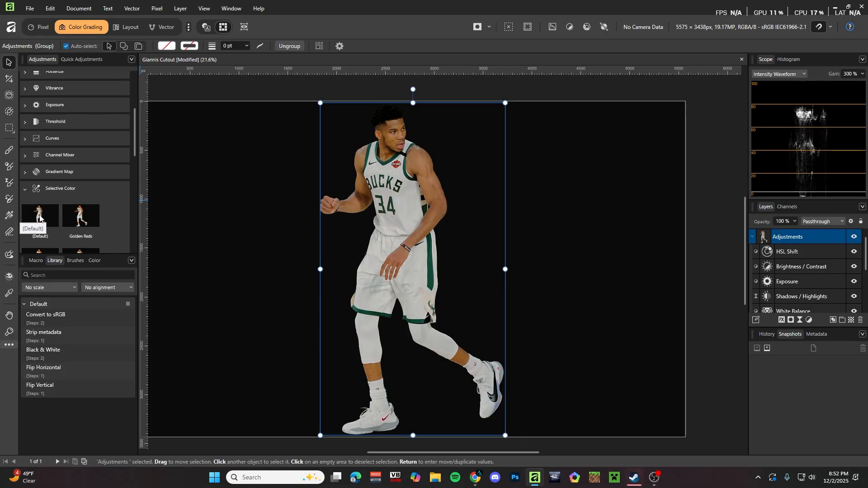
{"action": "left_click", "coordinate": [40, 217]}
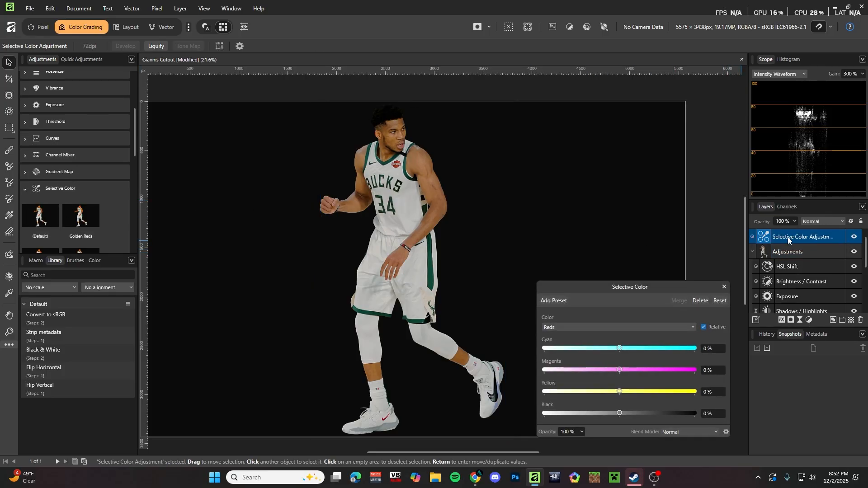
{"action": "left_click_drag", "start_coordinate": [699, 284], "coordinate": [682, 242]}
{"action": "left_click_drag", "start_coordinate": [812, 238], "coordinate": [813, 258]}
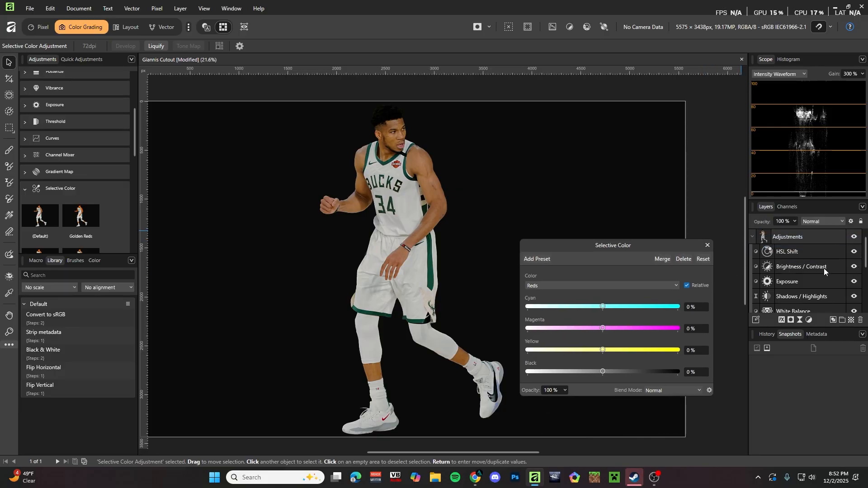
{"action": "scroll", "coordinate": [824, 270], "scroll_direction": "down", "scroll_amount": 3}
- Examine the player's skin tones and jersey colors up close and at full figure
{"action": "scroll", "coordinate": [390, 159], "scroll_direction": "up", "scroll_amount": 4}
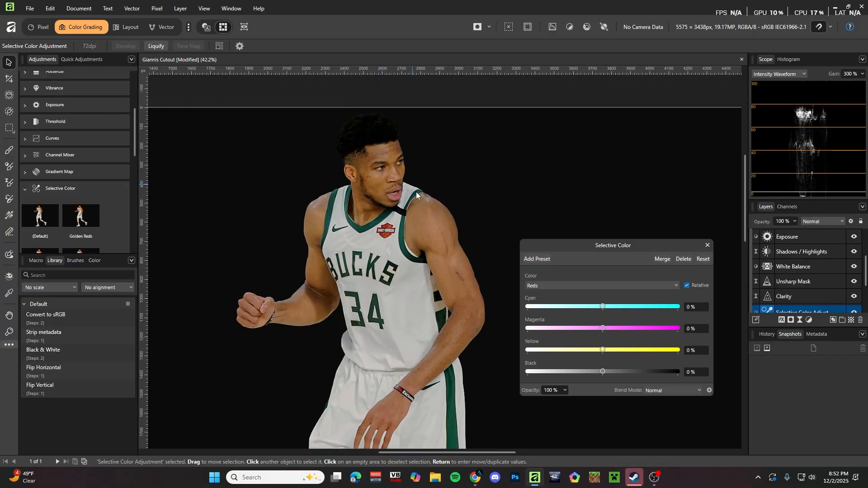
{"action": "scroll", "coordinate": [378, 194], "scroll_direction": "down", "scroll_amount": 5}
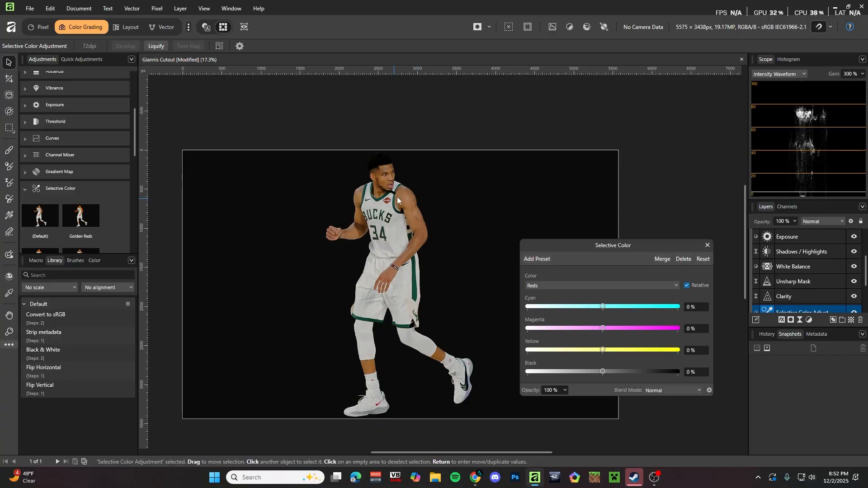
{"action": "scroll", "coordinate": [391, 183], "scroll_direction": "up", "scroll_amount": 5}
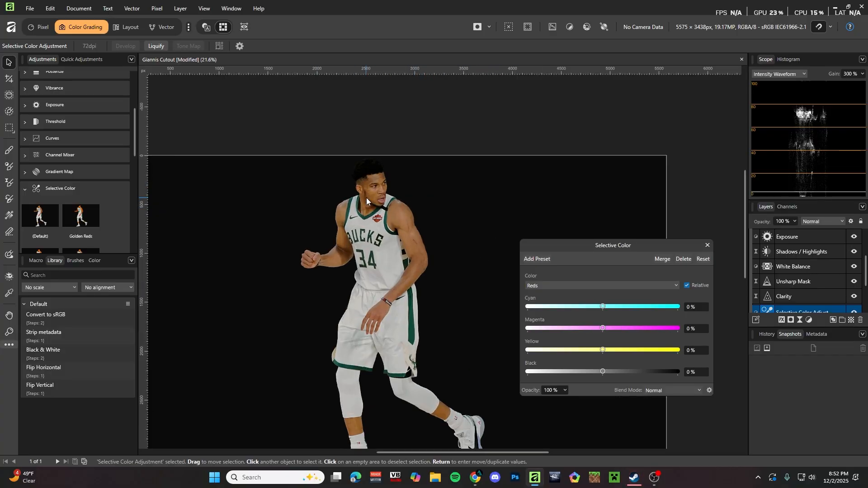
{"action": "scroll", "coordinate": [405, 206], "scroll_direction": "down", "scroll_amount": 3}
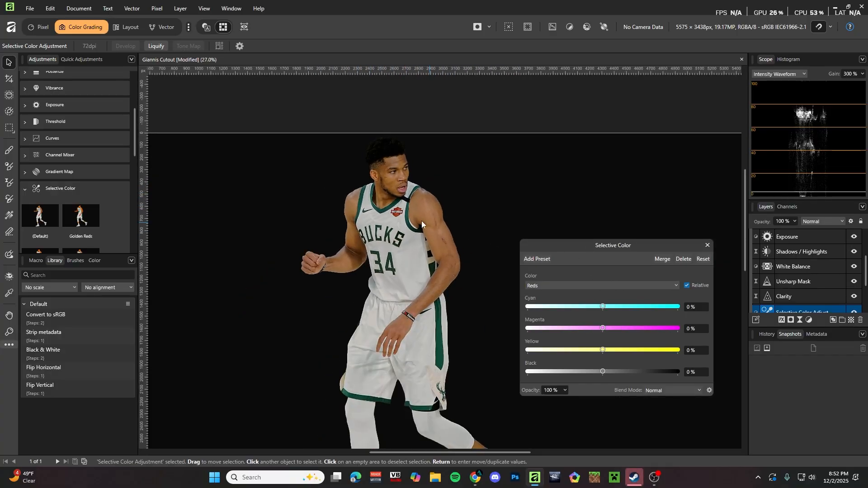
{"action": "scroll", "coordinate": [474, 235], "scroll_direction": "up", "scroll_amount": 4}
{"action": "scroll", "coordinate": [353, 188], "scroll_direction": "down", "scroll_amount": 1}
{"action": "scroll", "coordinate": [251, 183], "scroll_direction": "up", "scroll_amount": 1}
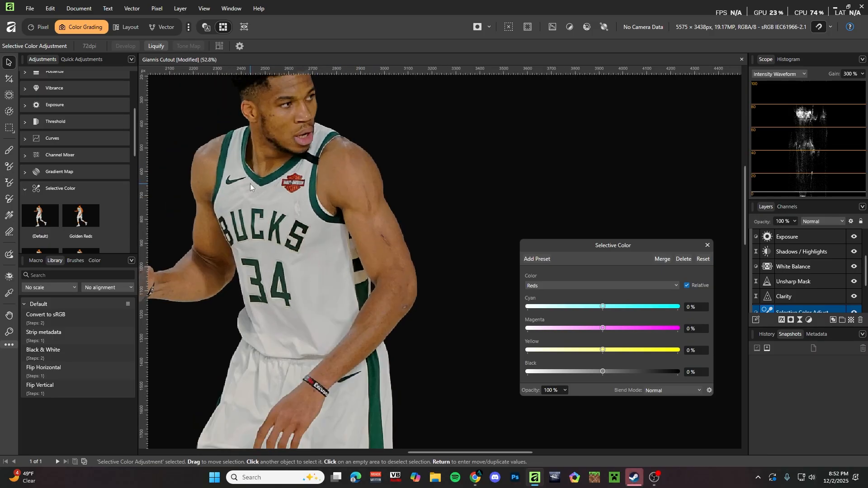
{"action": "scroll", "coordinate": [346, 174], "scroll_direction": "down", "scroll_amount": 1}
{"action": "scroll", "coordinate": [243, 180], "scroll_direction": "up", "scroll_amount": 1}
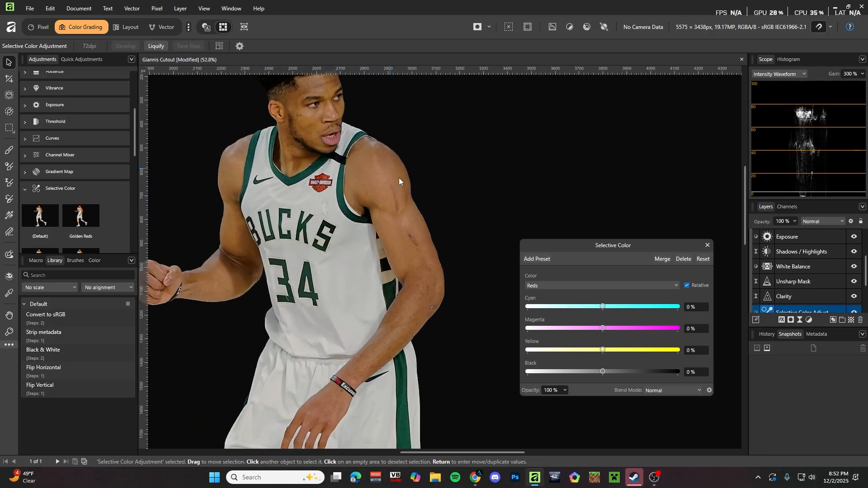
{"action": "scroll", "coordinate": [399, 177], "scroll_direction": "down", "scroll_amount": 2}
{"action": "scroll", "coordinate": [281, 169], "scroll_direction": "up", "scroll_amount": 2}
{"action": "scroll", "coordinate": [453, 181], "scroll_direction": "down", "scroll_amount": 1}
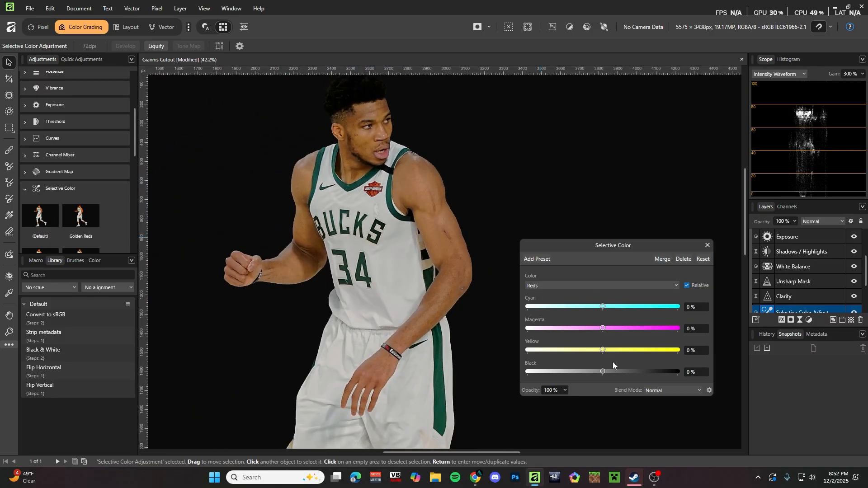
- In Selective Color, set the Reds to about 13 % cyan, -7 % magenta, -16 % yellow, and 55 % black
{"action": "left_click_drag", "start_coordinate": [608, 370], "coordinate": [641, 369]}
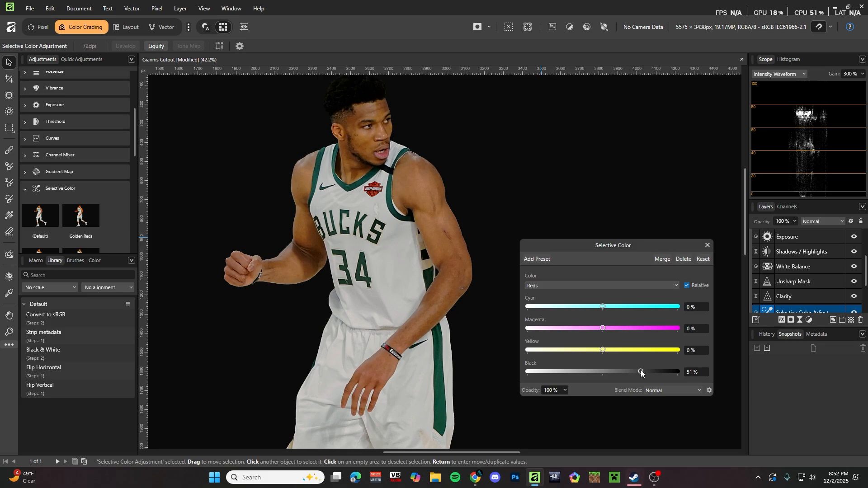
{"action": "scroll", "coordinate": [430, 227], "scroll_direction": "down", "scroll_amount": 1}
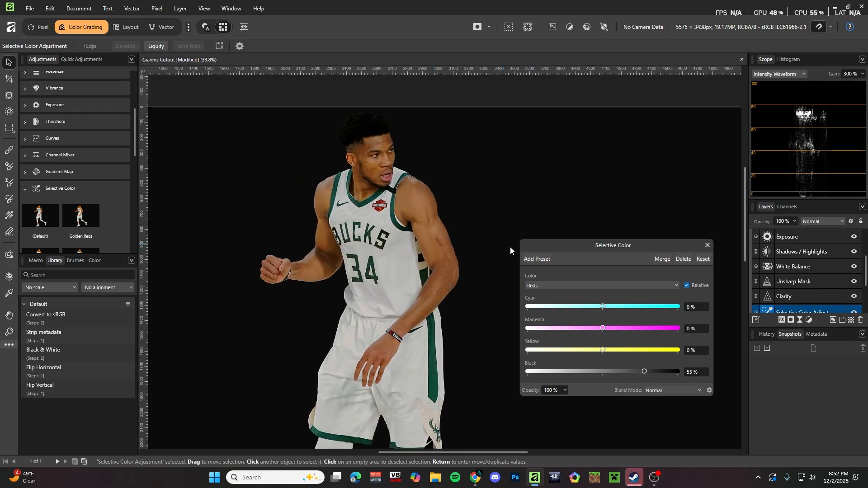
{"action": "left_click_drag", "start_coordinate": [602, 351], "coordinate": [613, 308]}
{"action": "scroll", "coordinate": [435, 223], "scroll_direction": "down", "scroll_amount": 5}
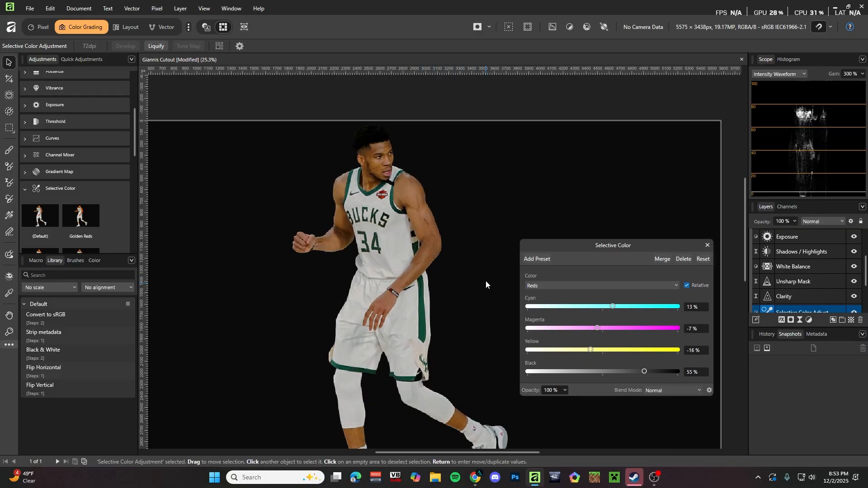
{"action": "scroll", "coordinate": [405, 207], "scroll_direction": "up", "scroll_amount": 1}
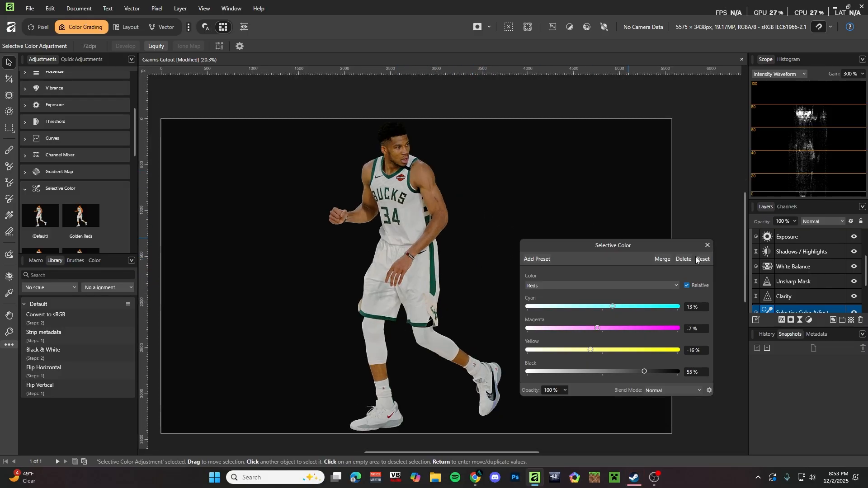
- Close the Selective Color settings and add a default Curves adjustment above the Selective Color layer
{"action": "left_click", "coordinate": [707, 245]}
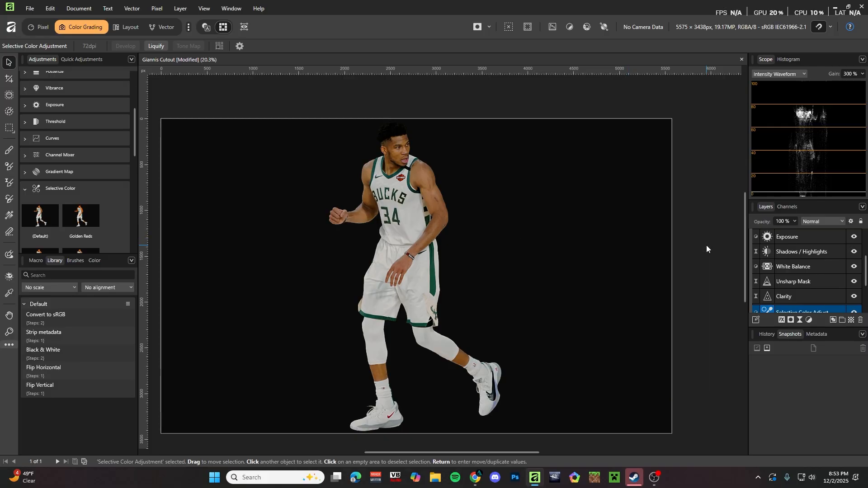
{"action": "left_click", "coordinate": [25, 189]}
{"action": "scroll", "coordinate": [432, 172], "scroll_direction": "up", "scroll_amount": 1}
{"action": "scroll", "coordinate": [458, 185], "scroll_direction": "down", "scroll_amount": 1}
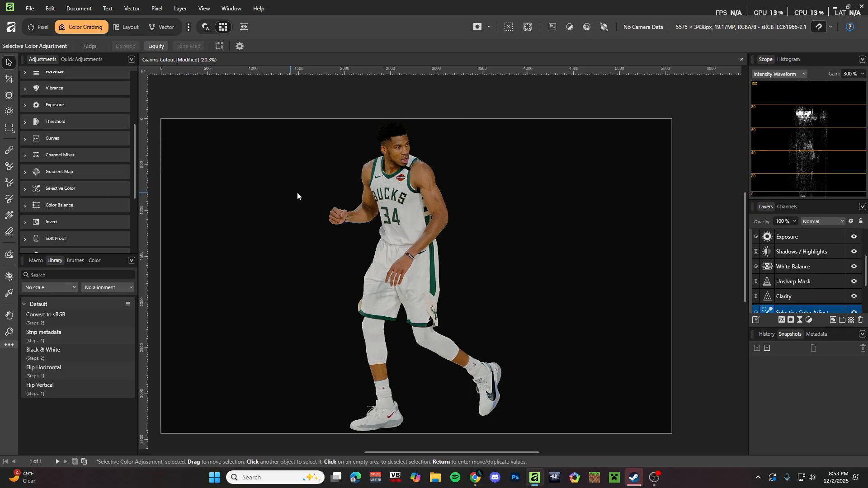
{"action": "scroll", "coordinate": [63, 169], "scroll_direction": "up", "scroll_amount": 1}
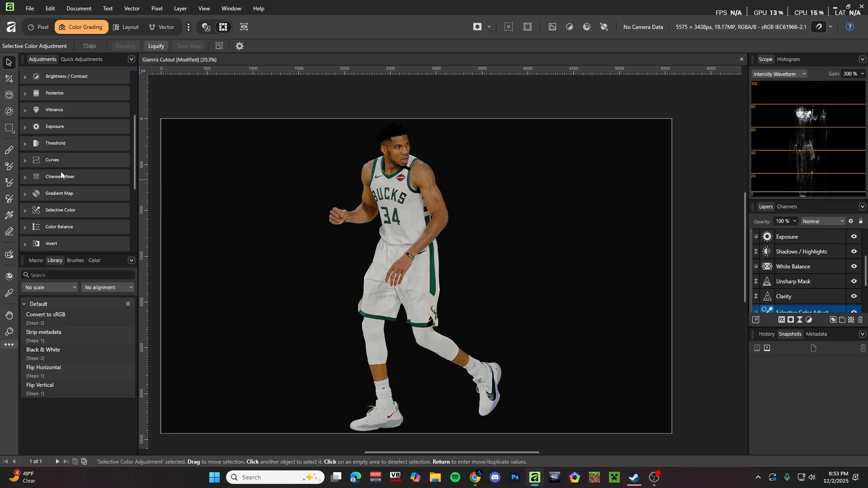
{"action": "scroll", "coordinate": [61, 171], "scroll_direction": "up", "scroll_amount": 1}
{"action": "scroll", "coordinate": [51, 182], "scroll_direction": "up", "scroll_amount": 1}
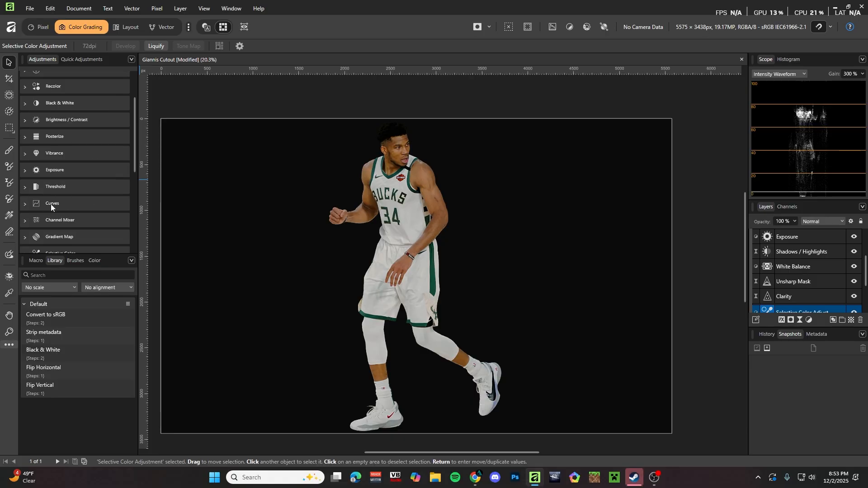
{"action": "scroll", "coordinate": [60, 202], "scroll_direction": "up", "scroll_amount": 2}
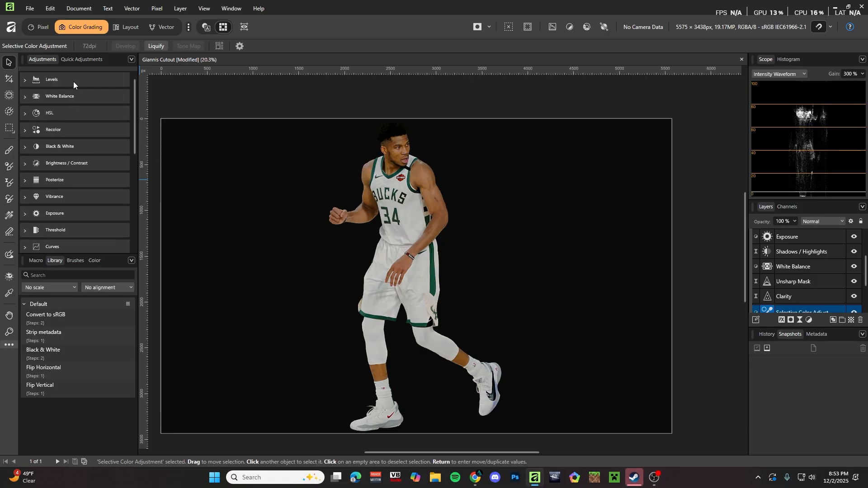
{"action": "scroll", "coordinate": [70, 132], "scroll_direction": "down", "scroll_amount": 1}
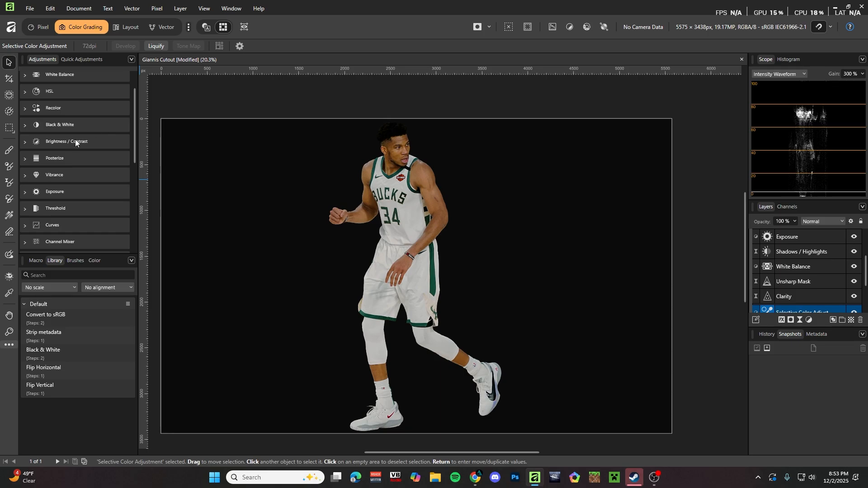
{"action": "left_click", "coordinate": [75, 139]}
{"action": "left_click", "coordinate": [30, 142]}
{"action": "scroll", "coordinate": [61, 145], "scroll_direction": "down", "scroll_amount": 1}
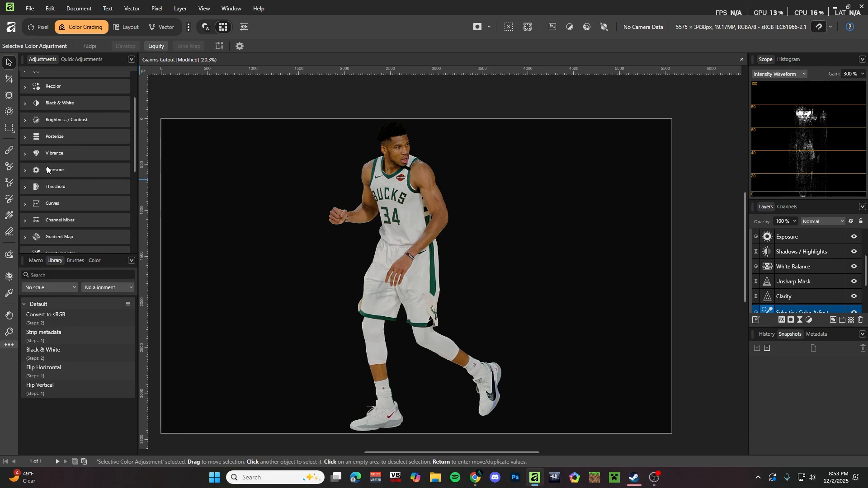
{"action": "scroll", "coordinate": [59, 178], "scroll_direction": "down", "scroll_amount": 2}
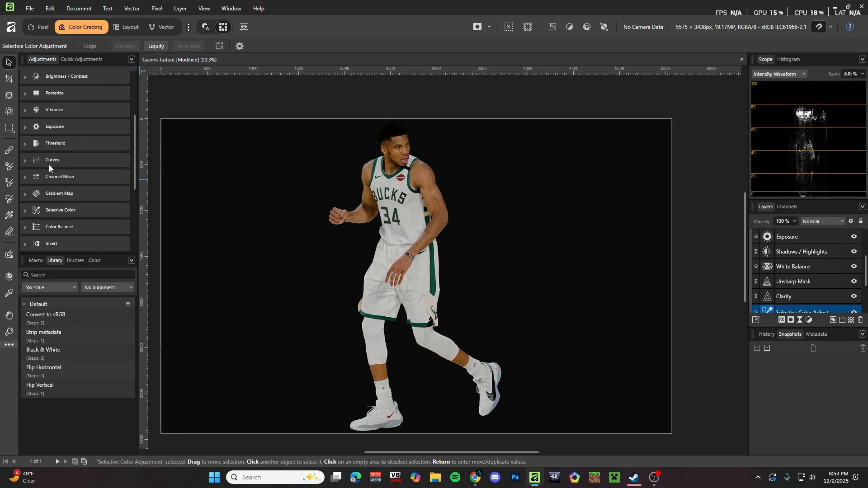
{"action": "left_click", "coordinate": [26, 159]}
{"action": "left_click", "coordinate": [40, 187]}
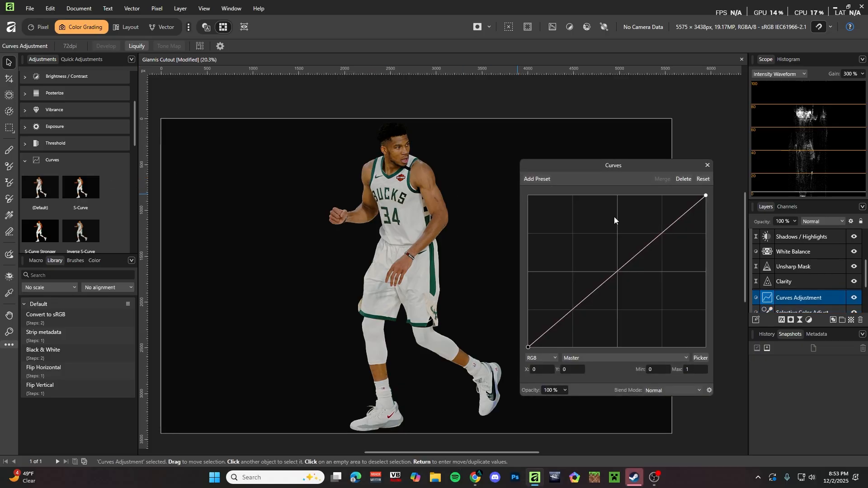
- Brighten the master RGB curve with points at about 0.252, 0.496 and 0.504, 0.747, and close the Curves settings
{"action": "left_click_drag", "start_coordinate": [586, 300], "coordinate": [573, 272]}
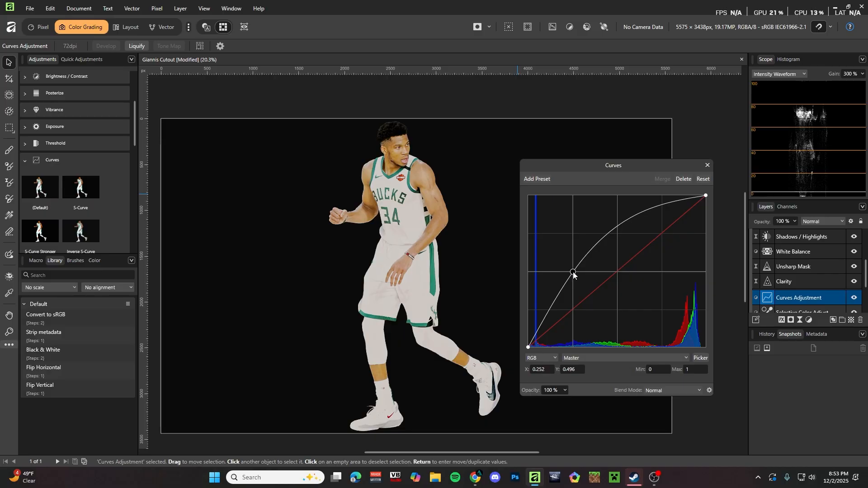
{"action": "left_click", "coordinate": [618, 227]}
{"action": "left_click_drag", "start_coordinate": [619, 228], "coordinate": [618, 237]}
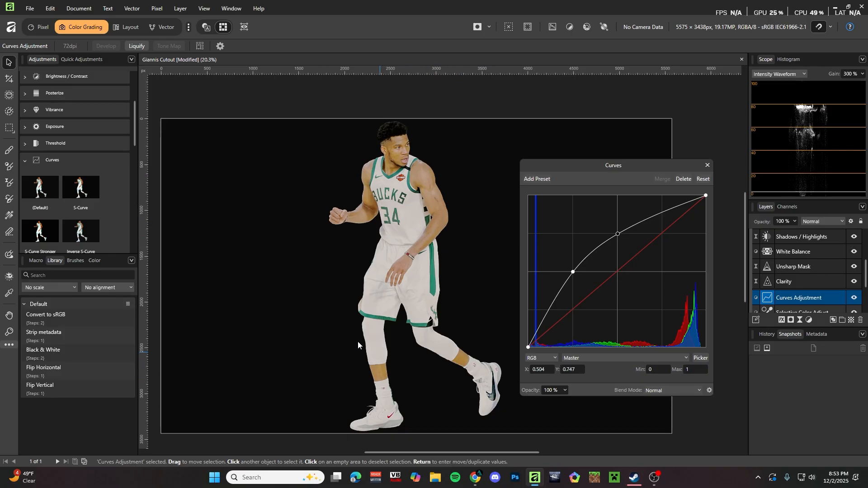
{"action": "left_click", "coordinate": [707, 165]}
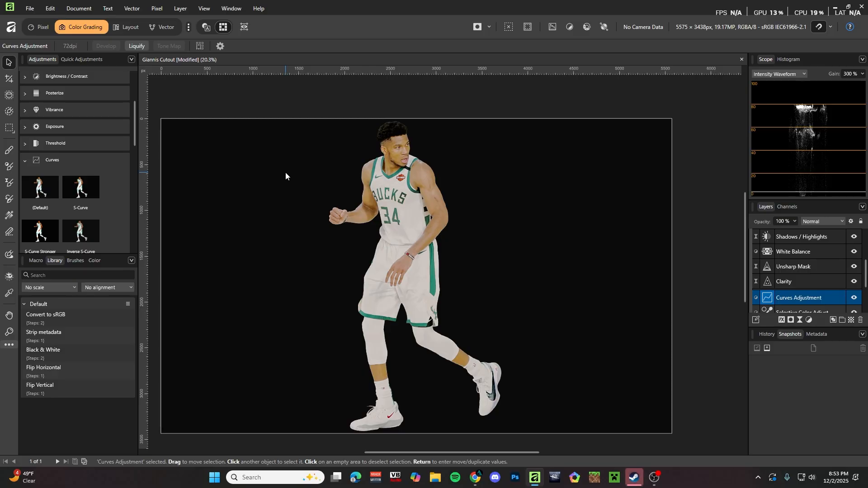
- Switch to pixel editing, add a mask to the Curves adjustment, and invert the mask to black
{"action": "left_click", "coordinate": [42, 28]}
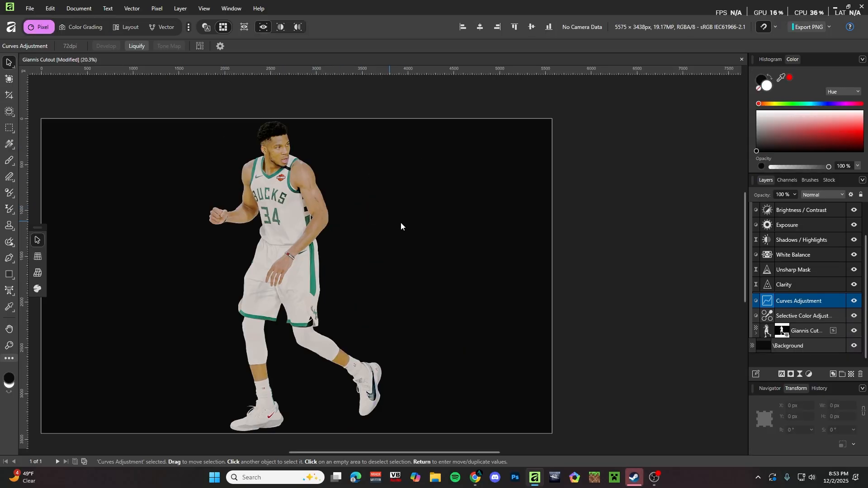
{"action": "scroll", "coordinate": [275, 207], "scroll_direction": "up", "scroll_amount": 1}
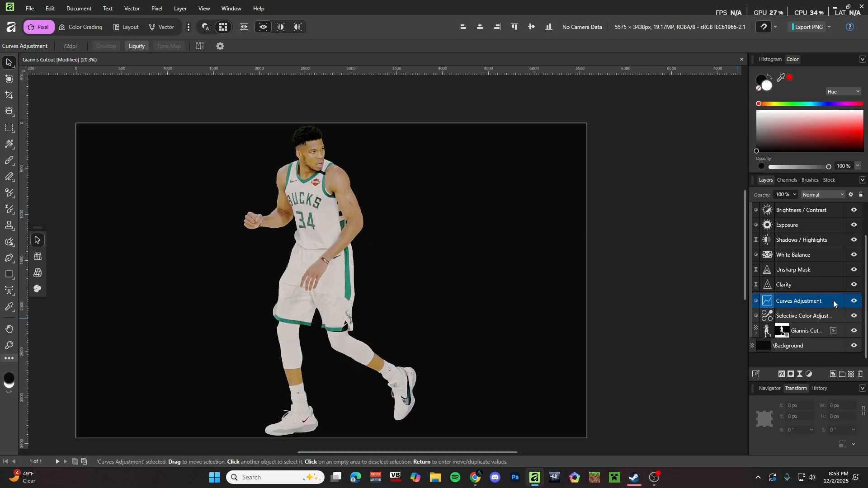
{"action": "left_click", "coordinate": [791, 374]}
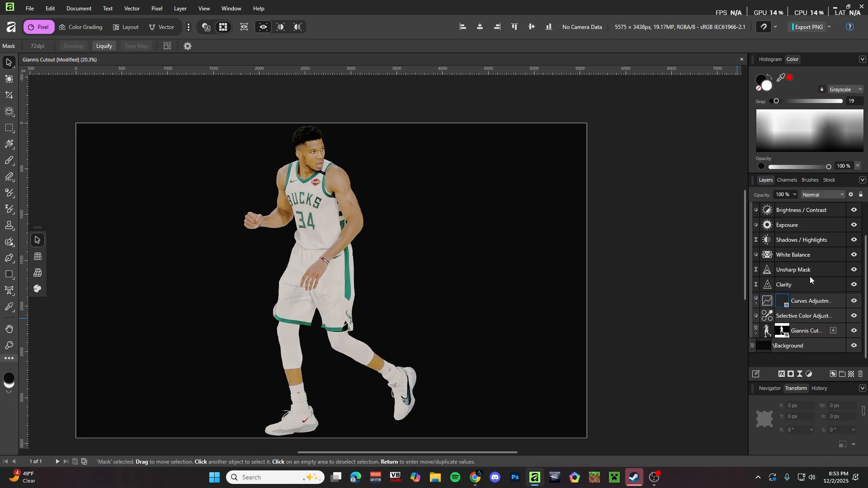
{"action": "left_click", "coordinate": [755, 302]}
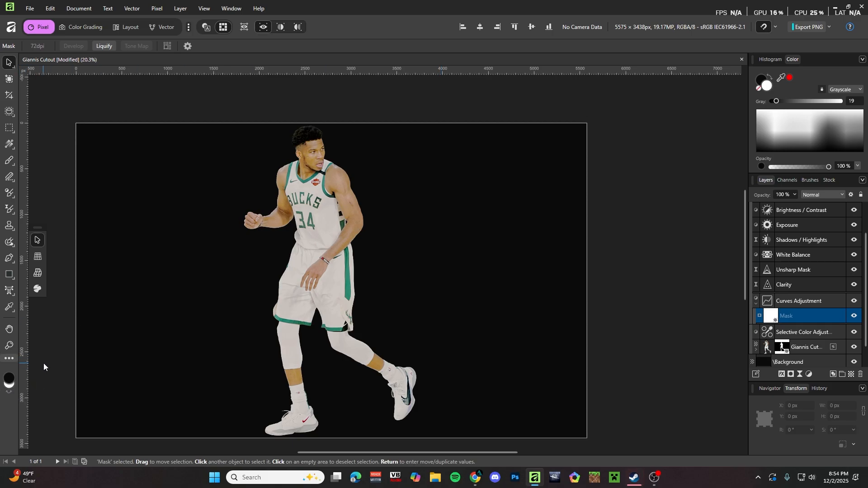
{"action": "left_click", "coordinate": [9, 378]}
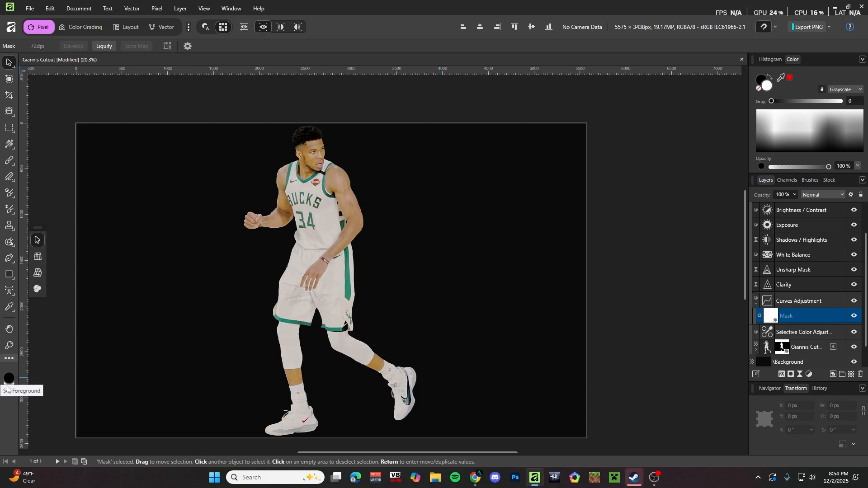
{"action": "left_click", "coordinate": [453, 294]}
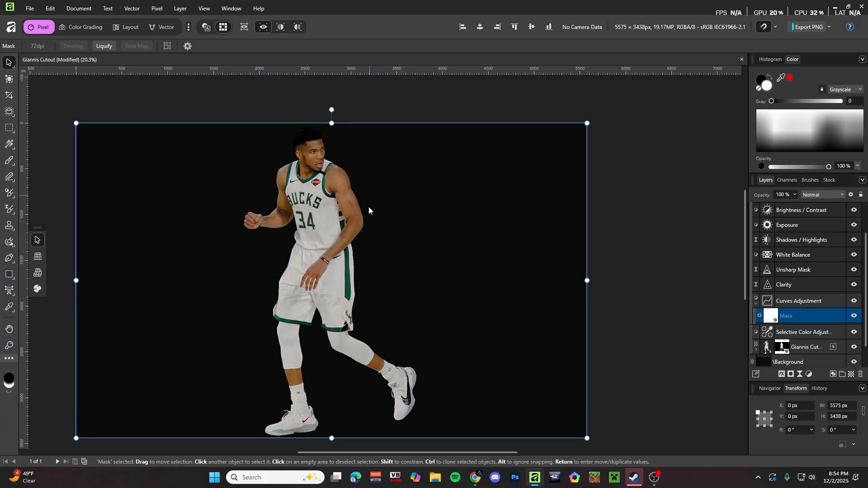
{"action": "key", "text": "ctrl+i"}
- Set up a white Paint Brush for the Curves mask with 0 % hardness and a width of about 280 px
{"action": "scroll", "coordinate": [275, 156], "scroll_direction": "up", "scroll_amount": 2}
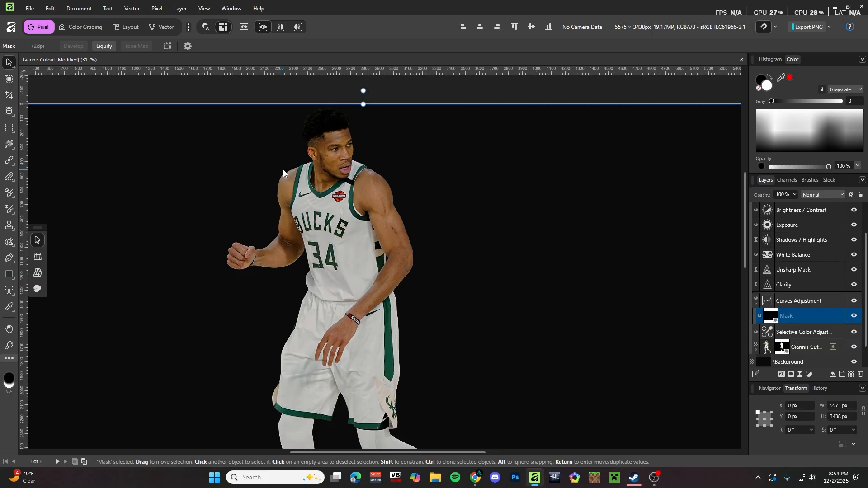
{"action": "scroll", "coordinate": [303, 178], "scroll_direction": "down", "scroll_amount": 3}
{"action": "scroll", "coordinate": [281, 175], "scroll_direction": "up", "scroll_amount": 3}
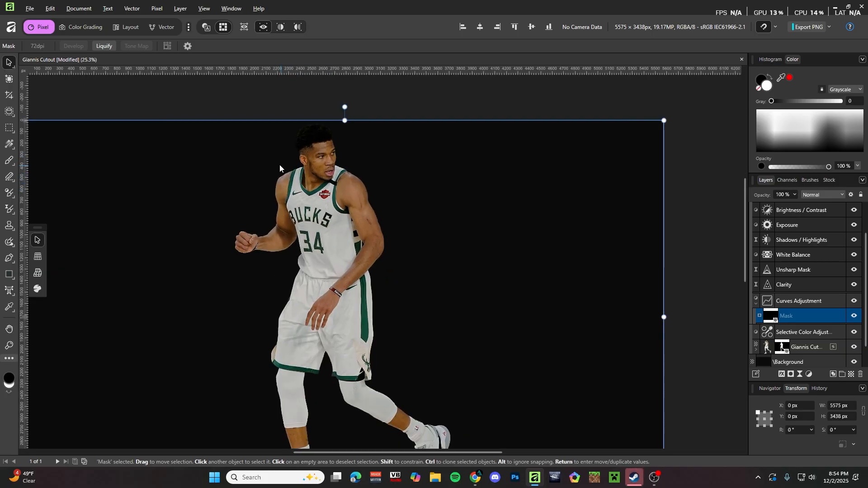
{"action": "key", "text": "b"}
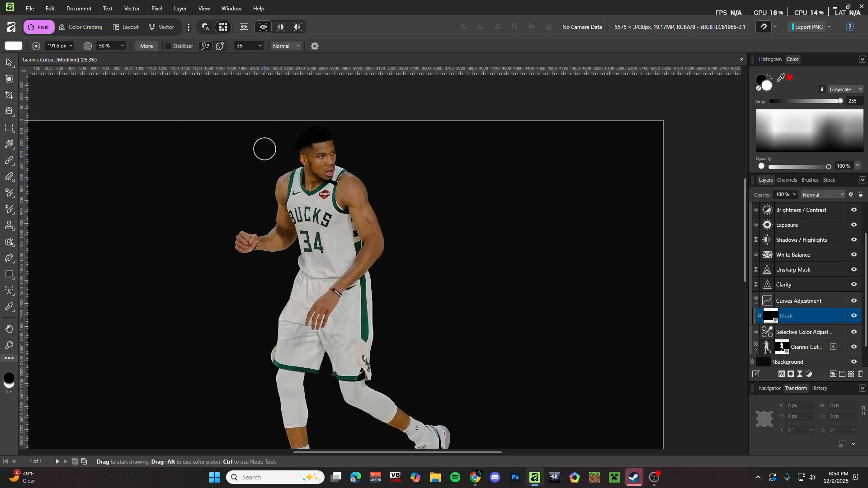
{"action": "key", "text": "b"}
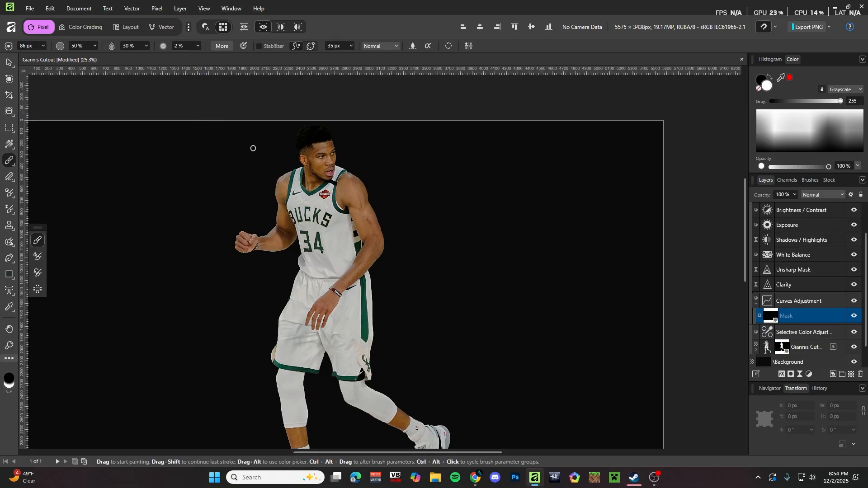
{"action": "left_click", "coordinate": [197, 46]}
{"action": "key", "text": "x"}
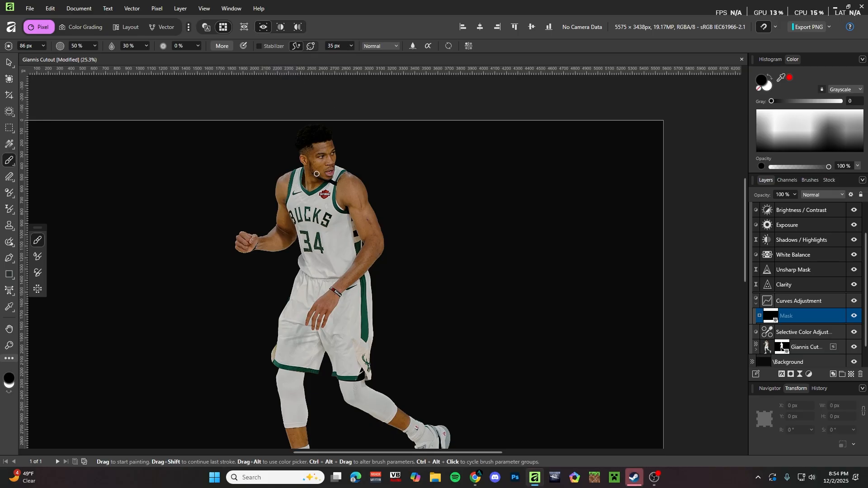
{"action": "left_click_drag", "start_coordinate": [300, 172], "coordinate": [331, 172]}
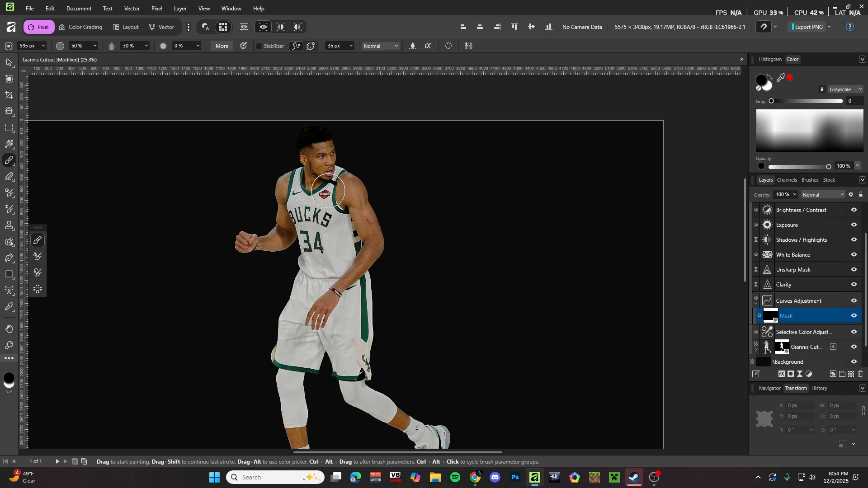
{"action": "scroll", "coordinate": [317, 182], "scroll_direction": "up", "scroll_amount": 1}
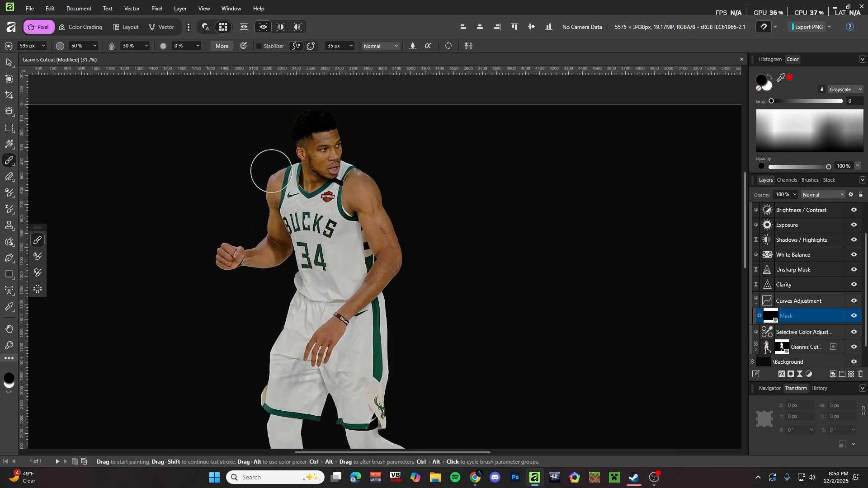
{"action": "key", "text": "x"}
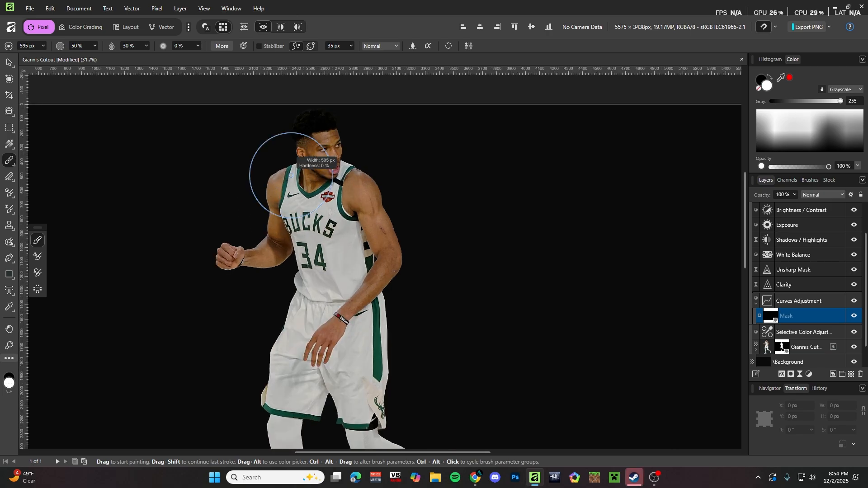
{"action": "scroll", "coordinate": [287, 171], "scroll_direction": "up", "scroll_amount": 1}
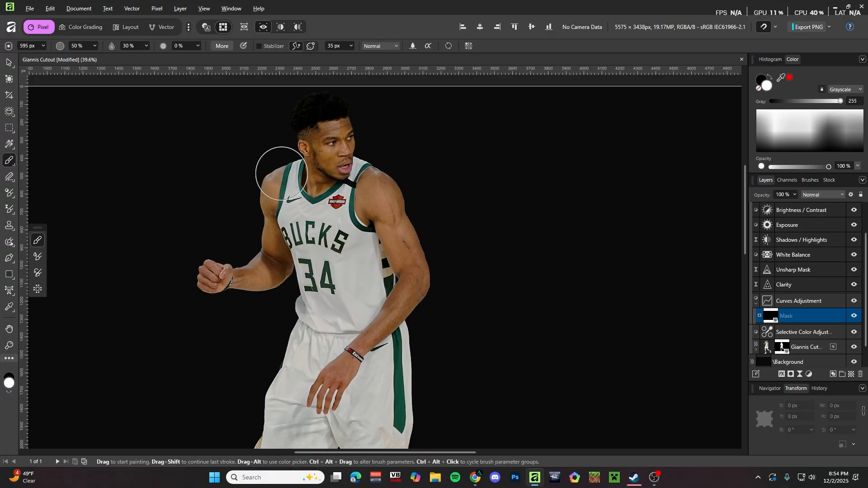
{"action": "scroll", "coordinate": [339, 180], "scroll_direction": "up", "scroll_amount": 1}
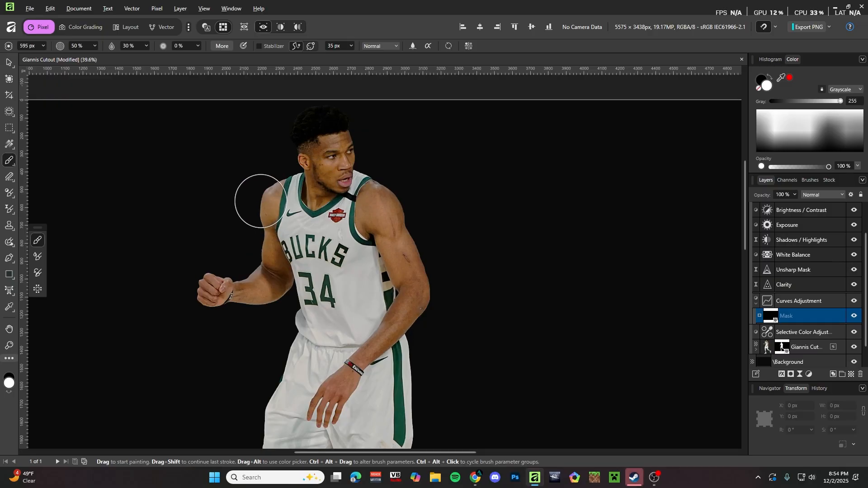
{"action": "left_click_drag", "start_coordinate": [304, 179], "coordinate": [295, 180]}
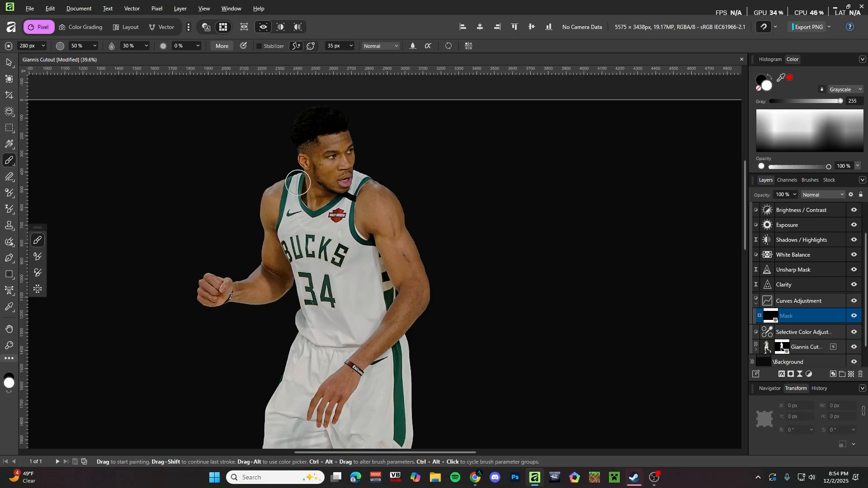
- Narrow the mask brush to about 162 px and paint white along the outer edge of the shoulder above the raised fist
{"action": "scroll", "coordinate": [297, 183], "scroll_direction": "up", "scroll_amount": 5}
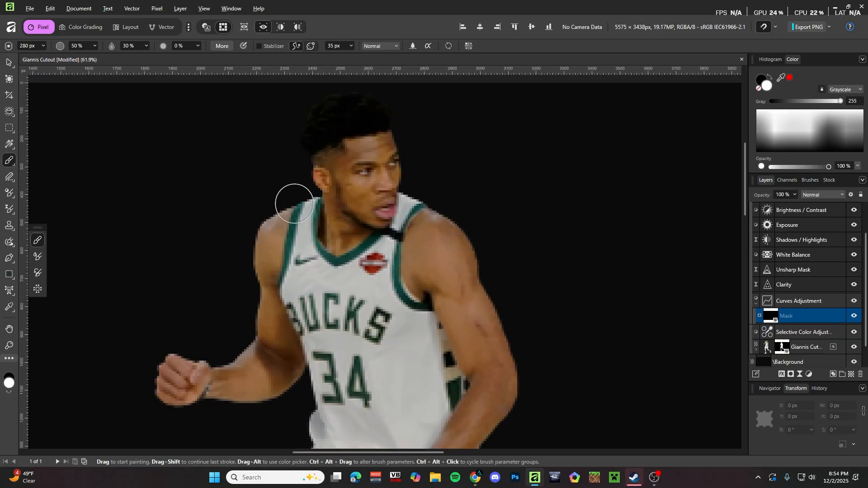
{"action": "scroll", "coordinate": [301, 201], "scroll_direction": "up", "scroll_amount": 2}
{"action": "mouse_move", "coordinate": [301, 200]}
{"action": "left_mouse_down"}
{"action": "mouse_move", "coordinate": [275, 200]}
{"action": "mouse_move", "coordinate": [314, 190]}
{"action": "mouse_move", "coordinate": [247, 224]}
{"action": "left_mouse_up"}
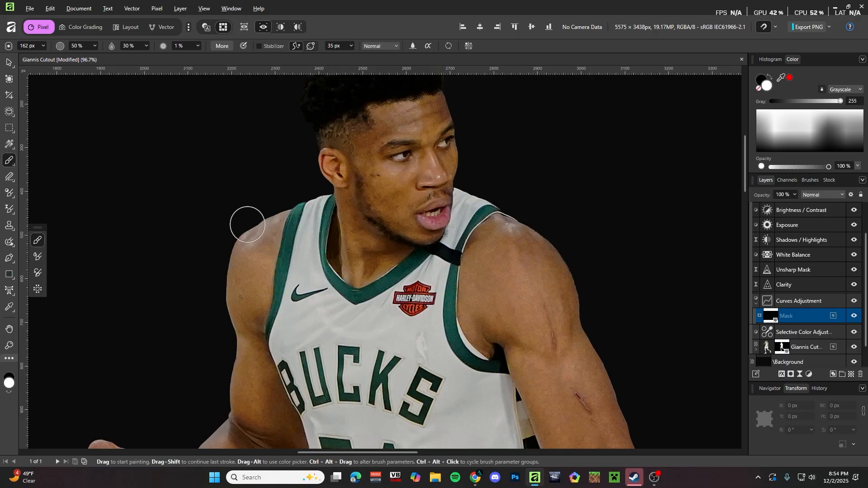
{"action": "scroll", "coordinate": [249, 223], "scroll_direction": "down", "scroll_amount": 3}
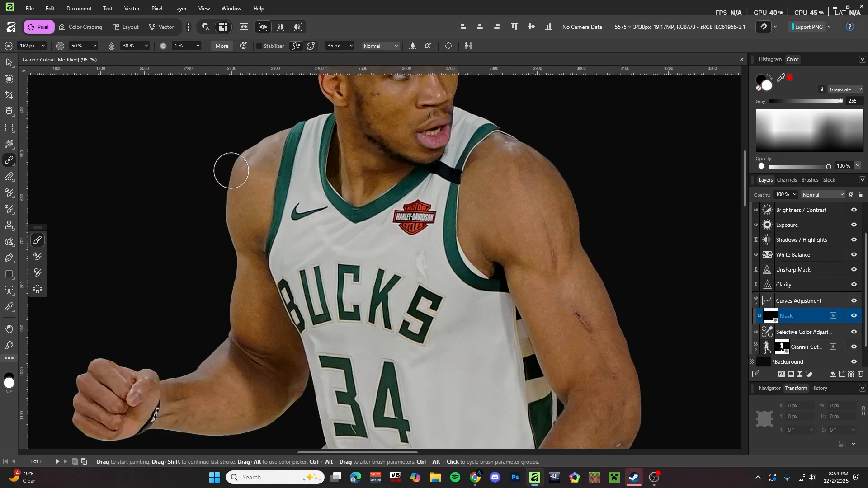
- Examine the cutout's edges from the head down to the shorts, then the whole figure, for areas that need brightening
{"action": "scroll", "coordinate": [242, 132], "scroll_direction": "up", "scroll_amount": 4}
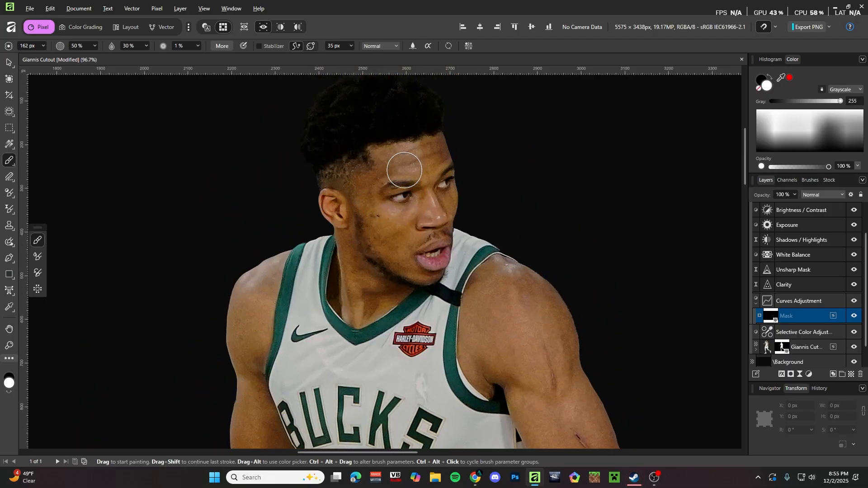
{"action": "scroll", "coordinate": [397, 176], "scroll_direction": "up", "scroll_amount": 1}
{"action": "scroll", "coordinate": [314, 170], "scroll_direction": "down", "scroll_amount": 3}
{"action": "scroll", "coordinate": [390, 177], "scroll_direction": "up", "scroll_amount": 4}
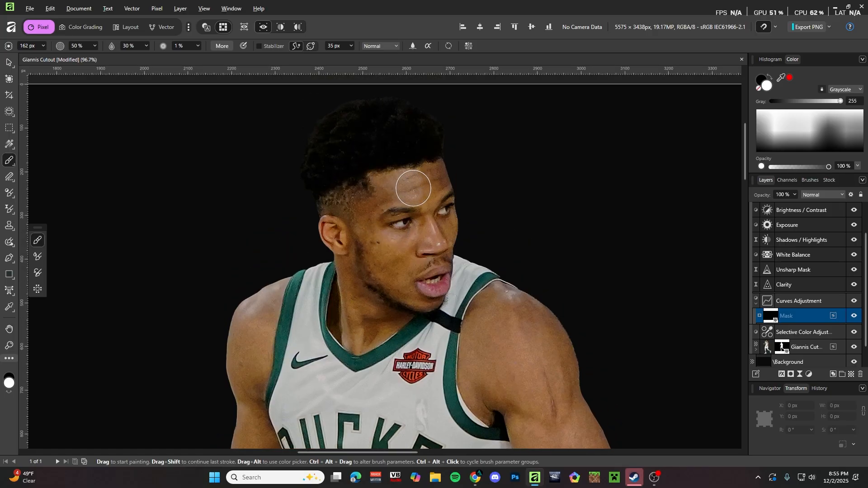
{"action": "scroll", "coordinate": [393, 185], "scroll_direction": "up", "scroll_amount": 4}
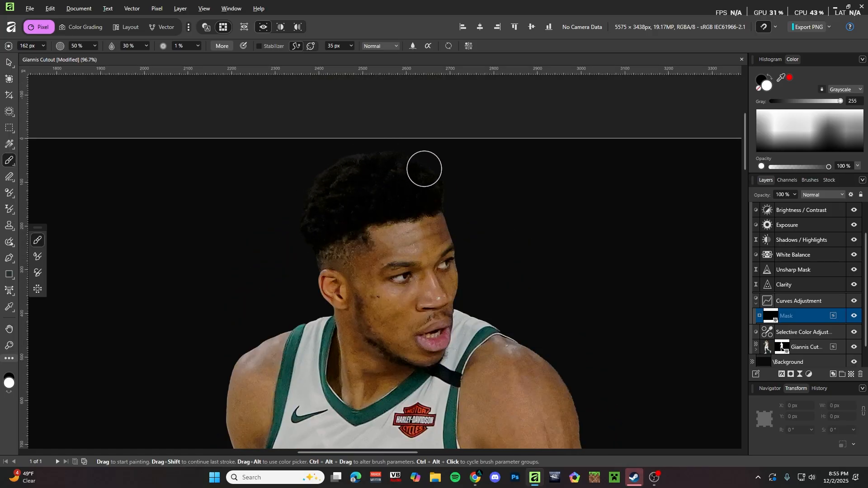
{"action": "scroll", "coordinate": [348, 175], "scroll_direction": "down", "scroll_amount": 7}
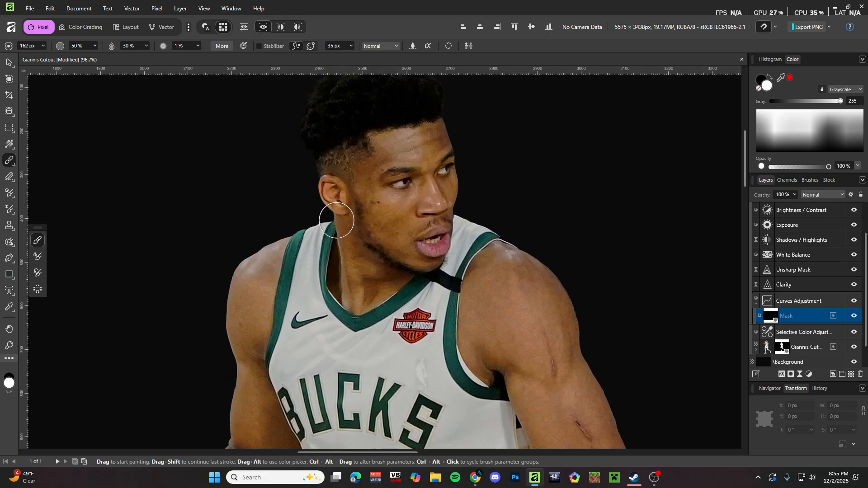
{"action": "scroll", "coordinate": [326, 192], "scroll_direction": "down", "scroll_amount": 3}
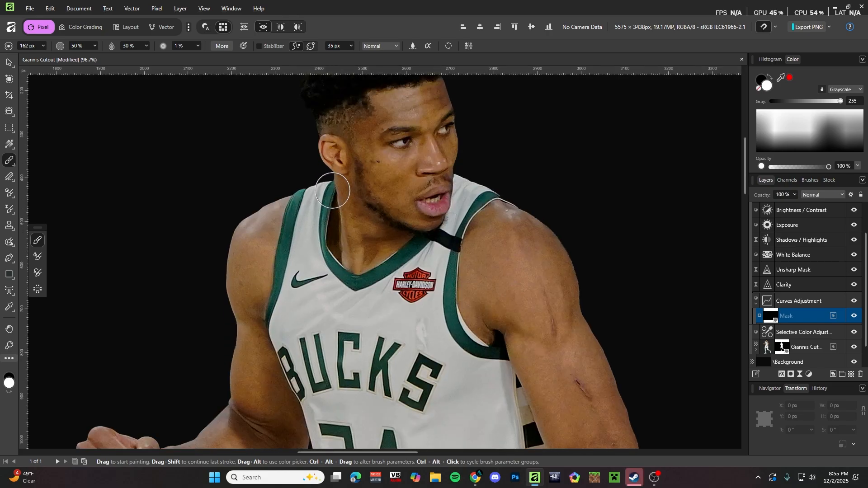
{"action": "scroll", "coordinate": [351, 227], "scroll_direction": "down", "scroll_amount": 3}
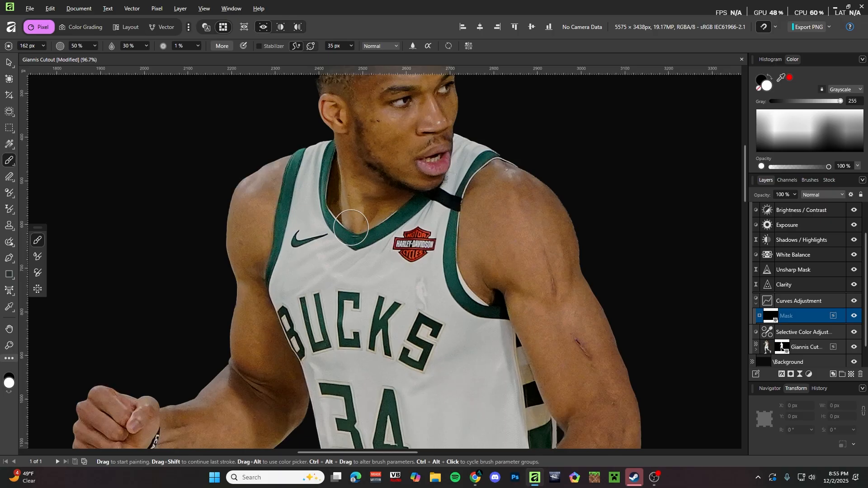
{"action": "scroll", "coordinate": [351, 228], "scroll_direction": "down", "scroll_amount": 2, "text": "ctrl"}
{"action": "scroll", "coordinate": [330, 208], "scroll_direction": "down", "scroll_amount": 2}
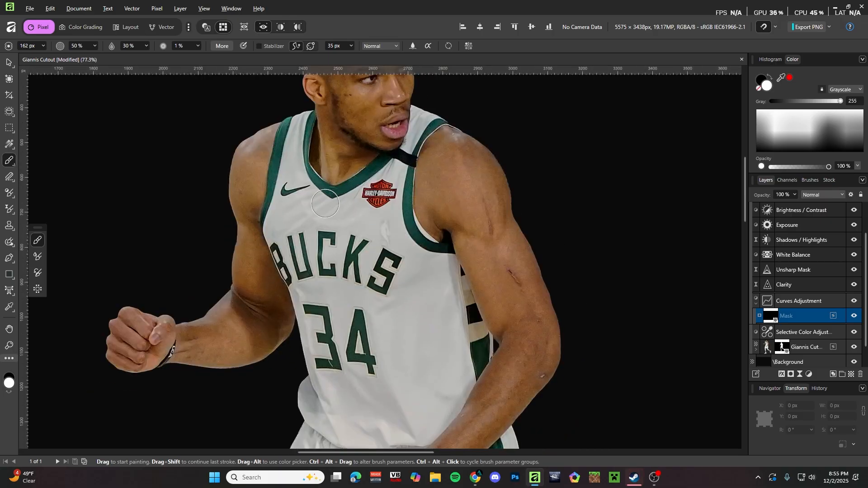
{"action": "scroll", "coordinate": [357, 229], "scroll_direction": "down", "scroll_amount": 2}
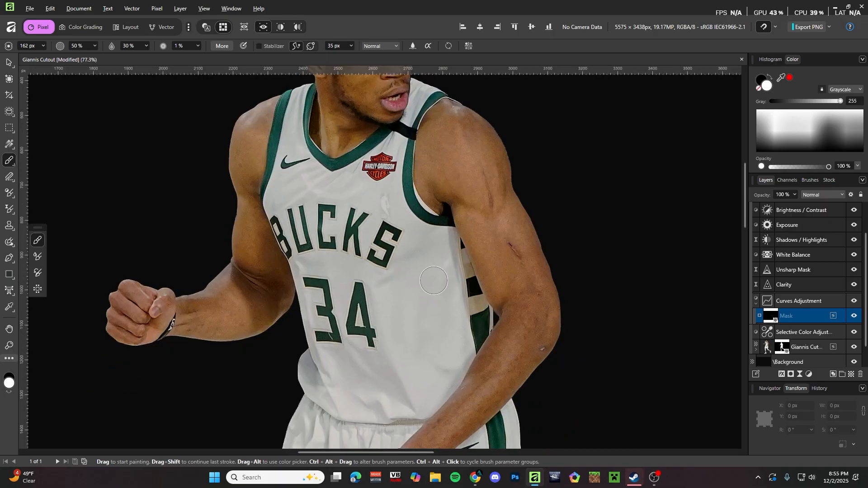
{"action": "scroll", "coordinate": [434, 281], "scroll_direction": "down", "scroll_amount": 6}
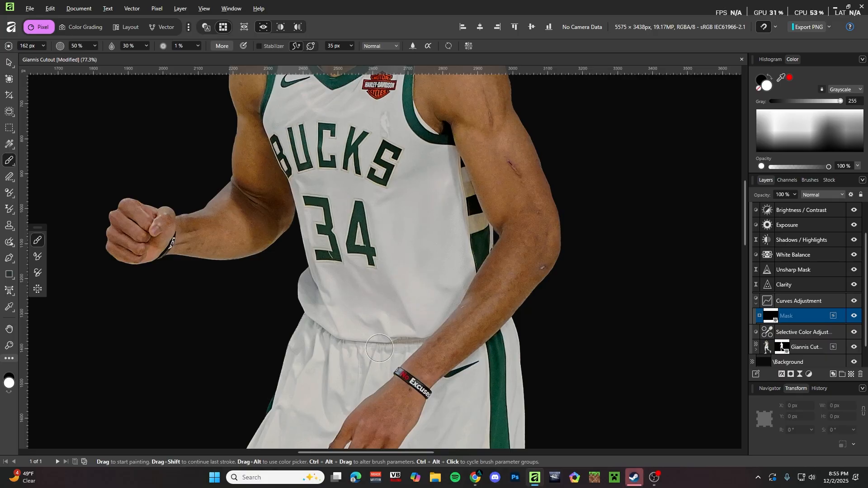
{"action": "scroll", "coordinate": [264, 272], "scroll_direction": "up", "scroll_amount": 1}
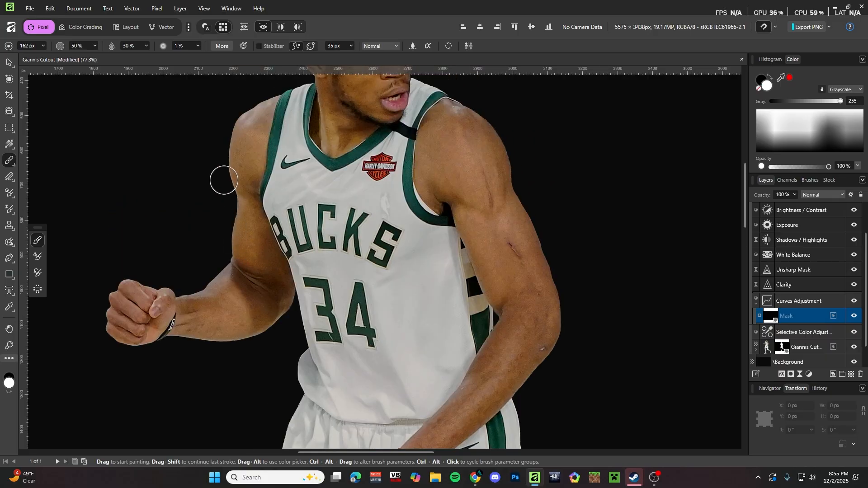
{"action": "scroll", "coordinate": [252, 177], "scroll_direction": "up", "scroll_amount": 3}
{"action": "scroll", "coordinate": [257, 176], "scroll_direction": "down", "scroll_amount": 1}
{"action": "scroll", "coordinate": [256, 176], "scroll_direction": "down", "scroll_amount": 3}
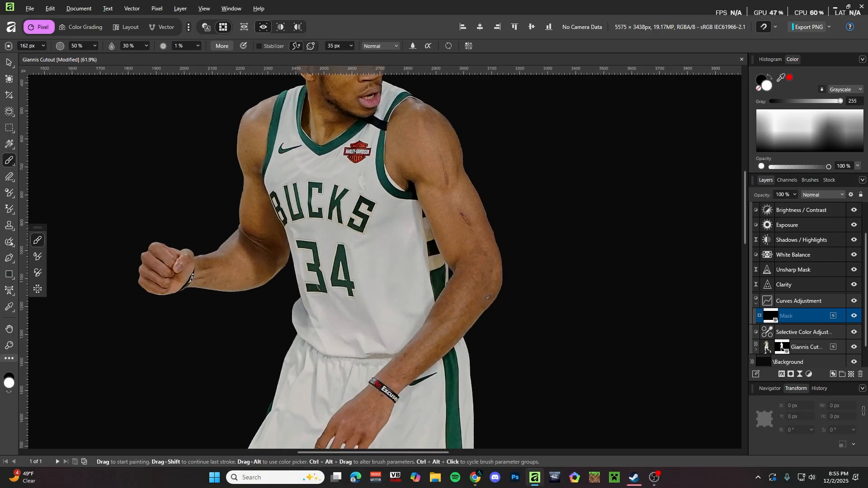
{"action": "scroll", "coordinate": [326, 179], "scroll_direction": "down", "scroll_amount": 5}
{"action": "scroll", "coordinate": [289, 211], "scroll_direction": "down", "scroll_amount": 2}
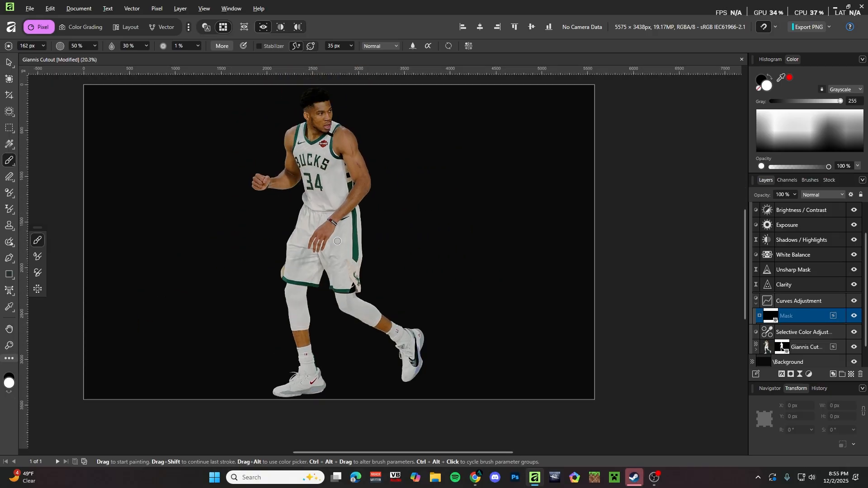
- Narrow the brush to about 105 px and paint white along the jersey strap and shoulder edge beside the neck
{"action": "scroll", "coordinate": [340, 244], "scroll_direction": "up", "scroll_amount": 2}
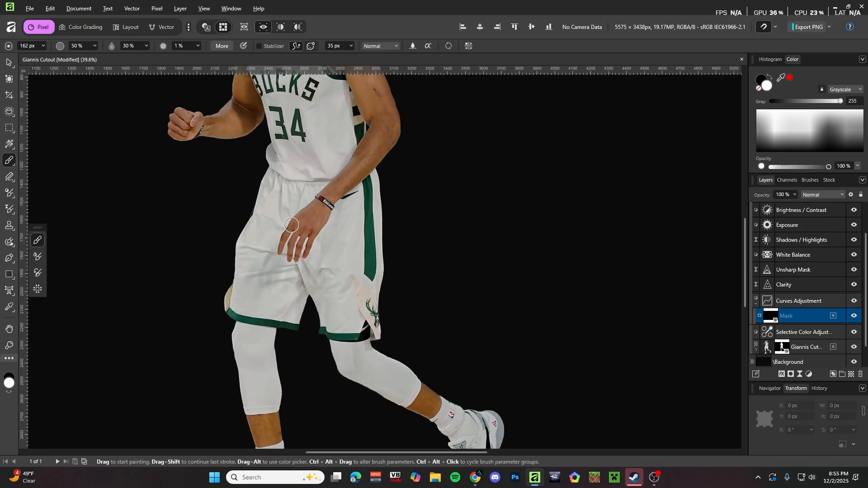
{"action": "scroll", "coordinate": [292, 184], "scroll_direction": "up", "scroll_amount": 1}
{"action": "scroll", "coordinate": [285, 184], "scroll_direction": "up", "scroll_amount": 7}
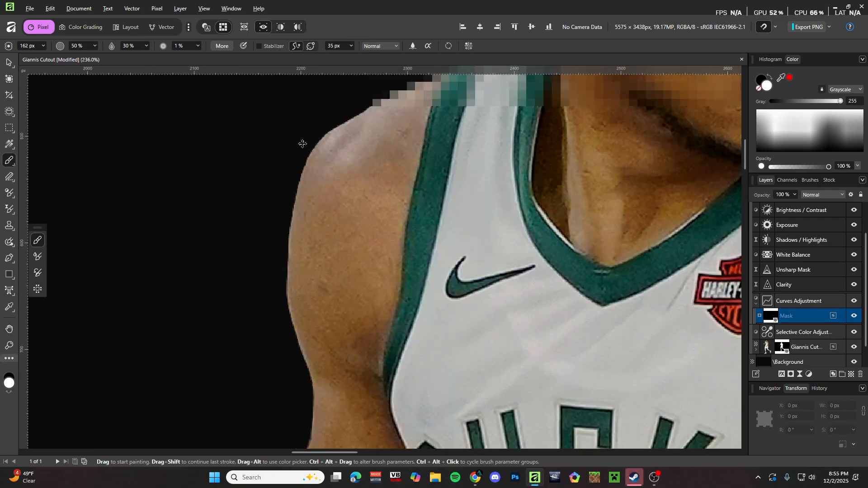
{"action": "scroll", "coordinate": [301, 151], "scroll_direction": "down", "scroll_amount": 1}
{"action": "left_click_drag", "start_coordinate": [455, 138], "coordinate": [440, 134]}
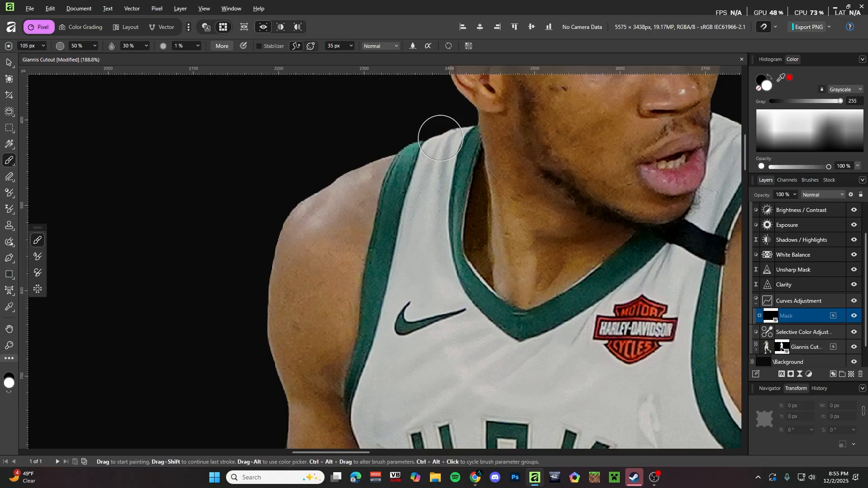
- Paint white along the edges of the arm with the raised fist, varying the brush between about 116 and 192 px
{"action": "scroll", "coordinate": [342, 166], "scroll_direction": "down", "scroll_amount": 1}
{"action": "scroll", "coordinate": [283, 170], "scroll_direction": "down", "scroll_amount": 1}
{"action": "scroll", "coordinate": [273, 136], "scroll_direction": "down", "scroll_amount": 4}
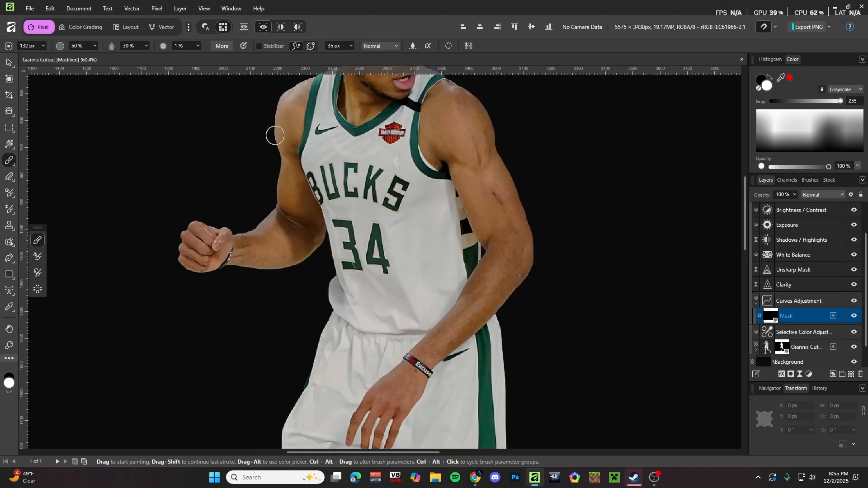
{"action": "scroll", "coordinate": [283, 223], "scroll_direction": "up", "scroll_amount": 2}
{"action": "scroll", "coordinate": [283, 155], "scroll_direction": "down", "scroll_amount": 1}
{"action": "scroll", "coordinate": [258, 184], "scroll_direction": "up", "scroll_amount": 1}
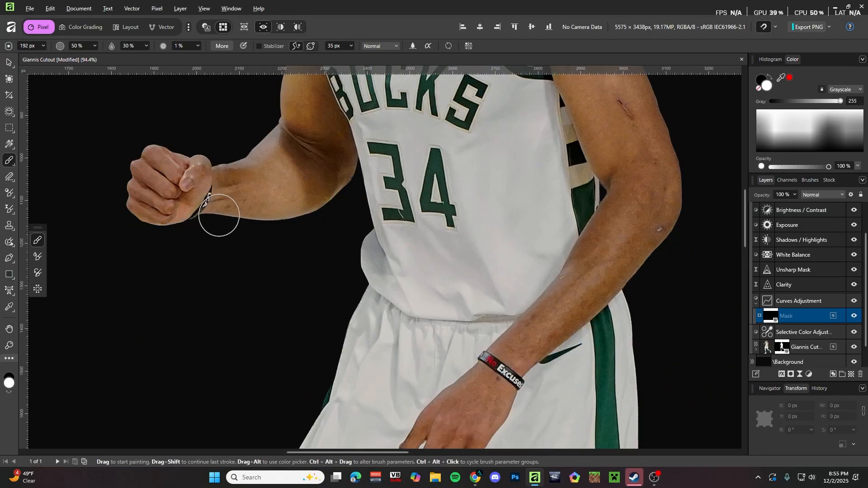
{"action": "scroll", "coordinate": [344, 204], "scroll_direction": "up", "scroll_amount": 1}
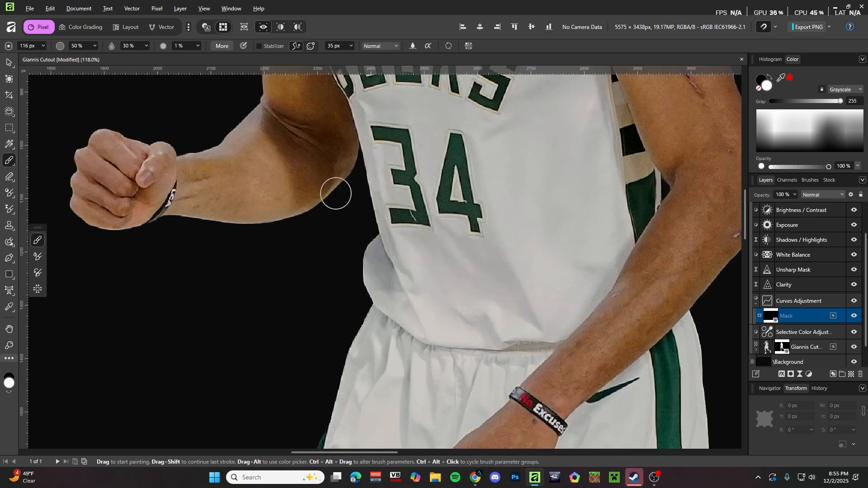
- Widen the brush to about 187 px and paint white down the outer edge of the jersey, shorts and front leg
{"action": "scroll", "coordinate": [268, 193], "scroll_direction": "down", "scroll_amount": 1}
{"action": "scroll", "coordinate": [265, 192], "scroll_direction": "down", "scroll_amount": 1}
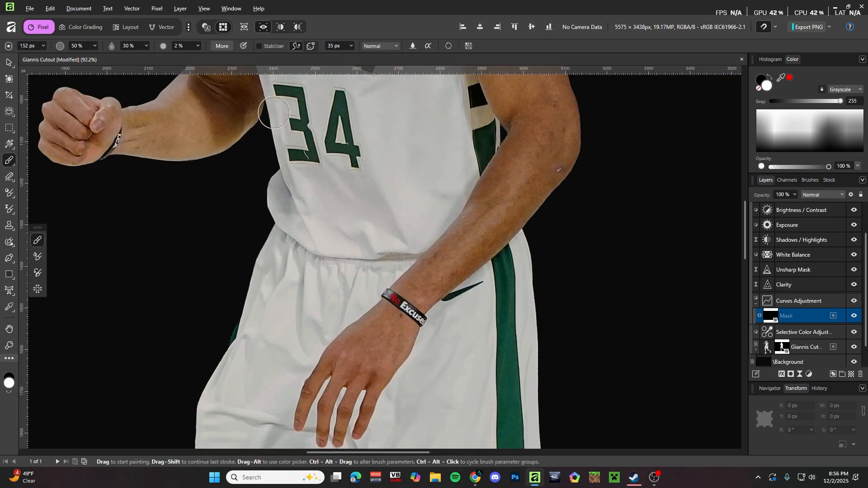
{"action": "scroll", "coordinate": [274, 112], "scroll_direction": "down", "scroll_amount": 4}
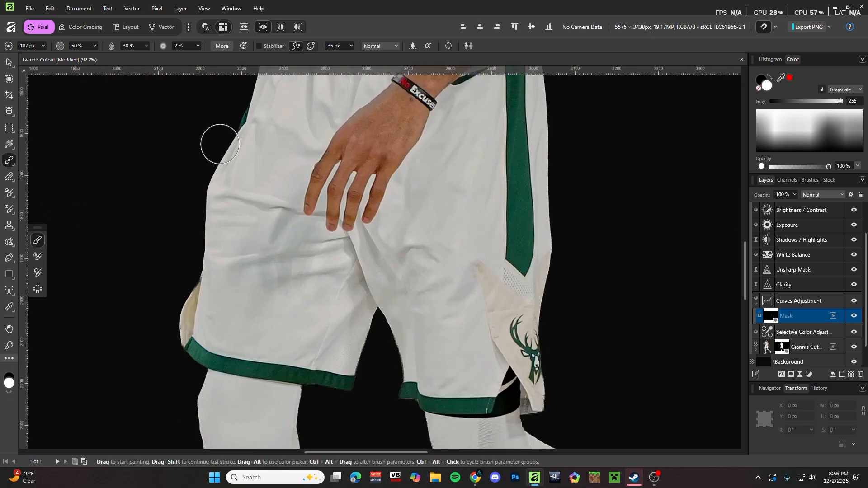
{"action": "scroll", "coordinate": [220, 143], "scroll_direction": "down", "scroll_amount": 8}
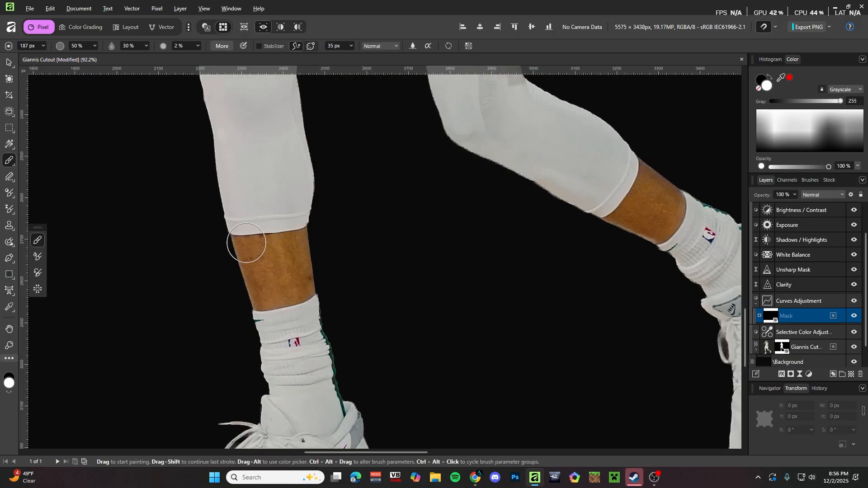
{"action": "scroll", "coordinate": [247, 243], "scroll_direction": "down", "scroll_amount": 4}
{"action": "scroll", "coordinate": [174, 367], "scroll_direction": "down", "scroll_amount": 3}
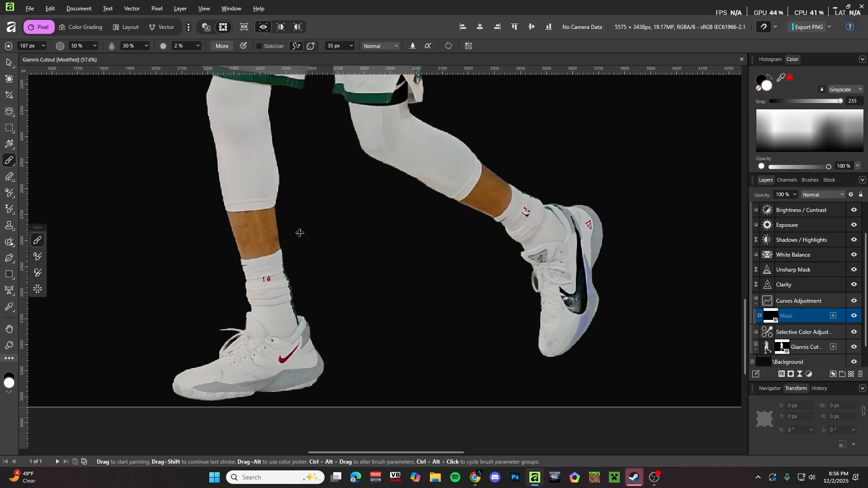
- Set the brush to about 193 px and paint white along the edges of the trailing leg and its shoe
{"action": "scroll", "coordinate": [302, 296], "scroll_direction": "up", "scroll_amount": 5}
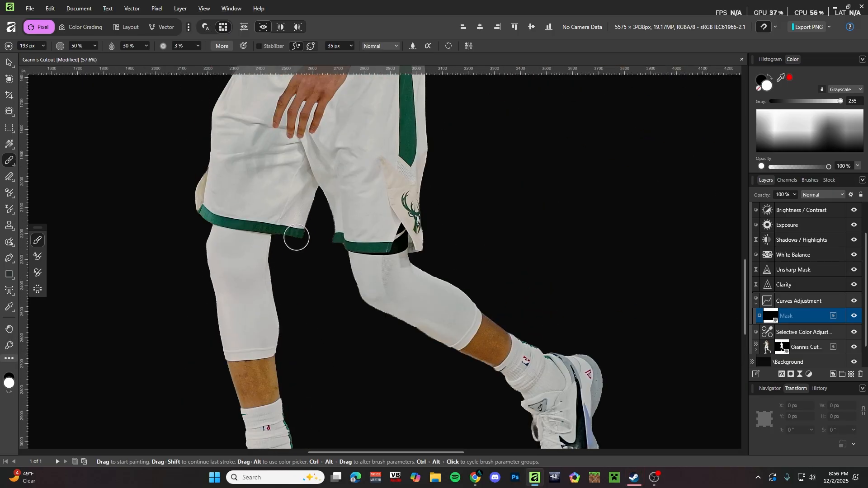
{"action": "scroll", "coordinate": [340, 243], "scroll_direction": "down", "scroll_amount": 2}
{"action": "scroll", "coordinate": [295, 149], "scroll_direction": "up", "scroll_amount": 4}
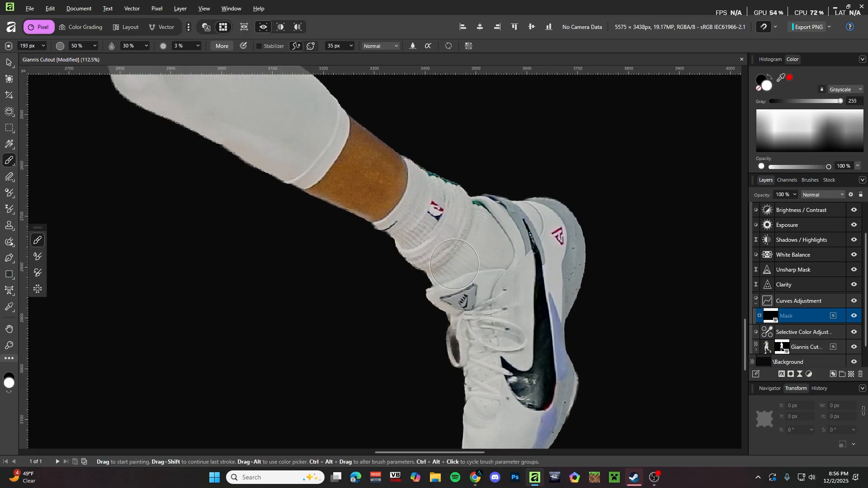
{"action": "scroll", "coordinate": [378, 375], "scroll_direction": "up", "scroll_amount": 3}
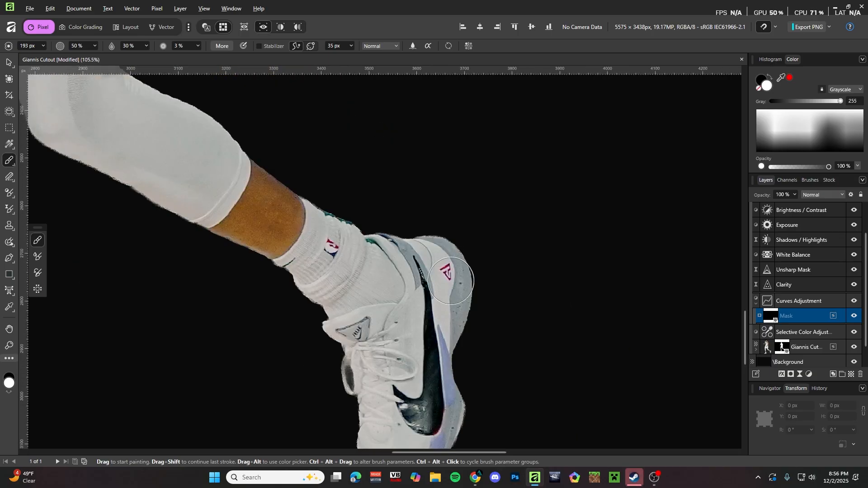
{"action": "scroll", "coordinate": [361, 217], "scroll_direction": "down", "scroll_amount": 5}
{"action": "scroll", "coordinate": [344, 172], "scroll_direction": "up", "scroll_amount": 3}
{"action": "scroll", "coordinate": [447, 348], "scroll_direction": "up", "scroll_amount": 1}
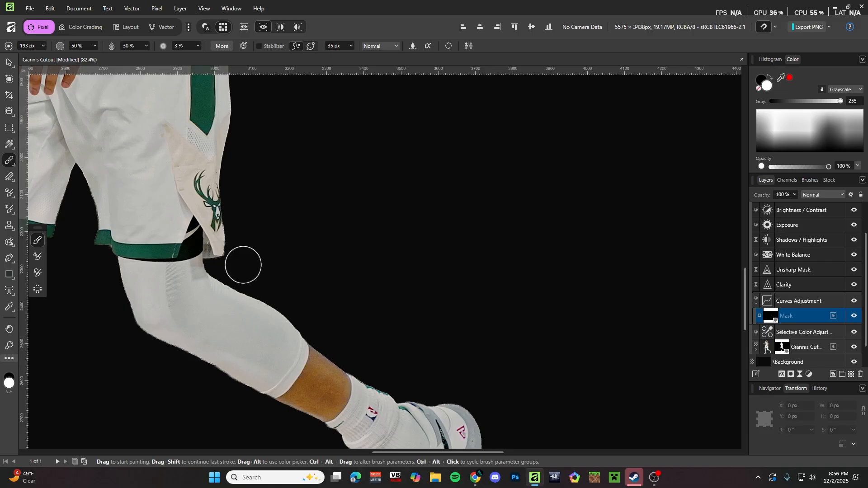
- Widen the brush to about 270 px and paint white up the shorts' outer edge beside the green stripe
{"action": "scroll", "coordinate": [301, 233], "scroll_direction": "down", "scroll_amount": 5}
{"action": "scroll", "coordinate": [302, 207], "scroll_direction": "up", "scroll_amount": 6}
{"action": "left_click_drag", "start_coordinate": [277, 311], "coordinate": [289, 310]}
{"action": "scroll", "coordinate": [282, 311], "scroll_direction": "down", "scroll_amount": 5}
{"action": "scroll", "coordinate": [276, 339], "scroll_direction": "up", "scroll_amount": 1}
{"action": "scroll", "coordinate": [287, 253], "scroll_direction": "up", "scroll_amount": 3}
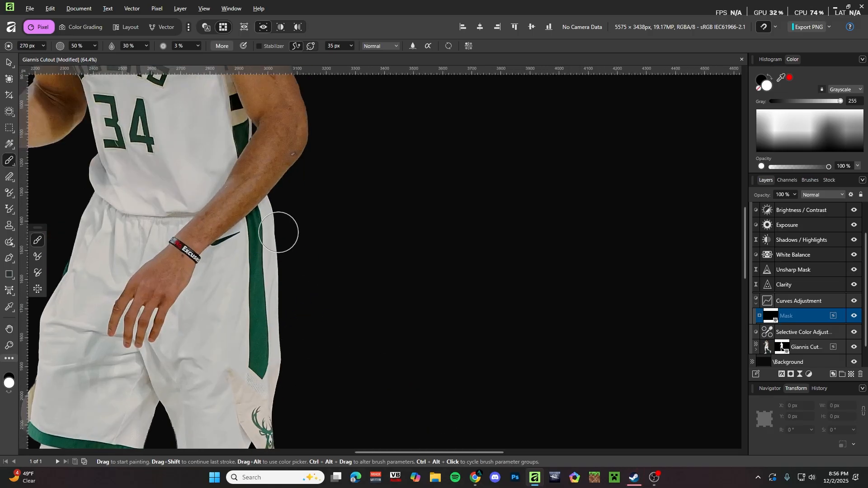
- Narrow the brush to about 72 px and touch up the mask around the lowered hand and forearm
{"action": "scroll", "coordinate": [278, 271], "scroll_direction": "up", "scroll_amount": 2}
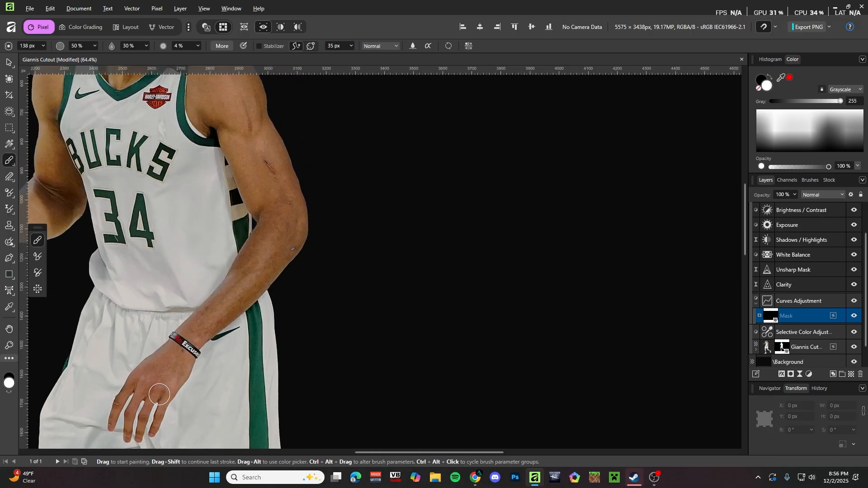
{"action": "scroll", "coordinate": [211, 336], "scroll_direction": "up", "scroll_amount": 1}
{"action": "left_click_drag", "start_coordinate": [210, 372], "coordinate": [202, 371], "text": "ctrl+alt"}
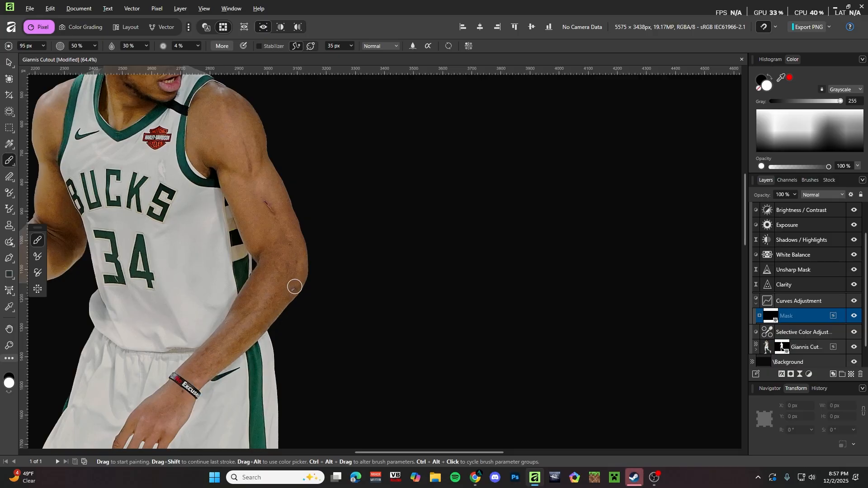
{"action": "left_click_drag", "start_coordinate": [251, 268], "coordinate": [242, 267], "text": "ctrl+alt"}
{"action": "scroll", "coordinate": [253, 270], "scroll_direction": "up", "scroll_amount": 4}
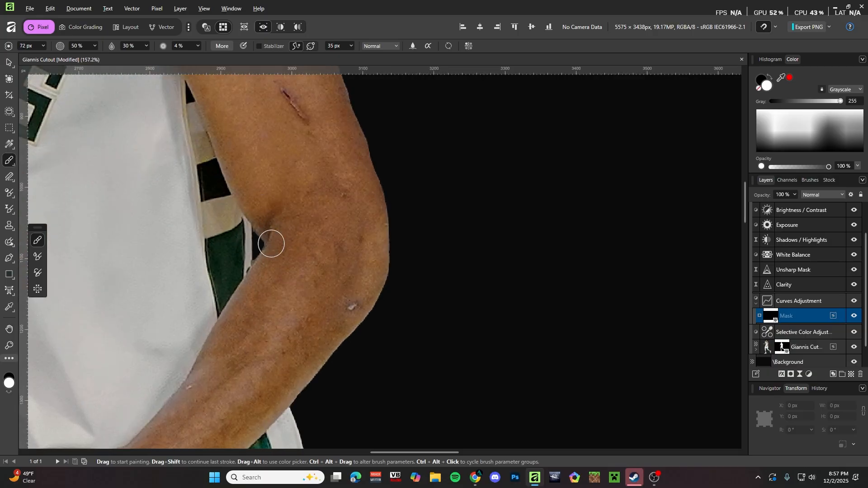
- Widen the brush to about 202 px and paint white along the lowered arm's outer edge up to the shoulder
{"action": "scroll", "coordinate": [275, 235], "scroll_direction": "down", "scroll_amount": 3}
{"action": "scroll", "coordinate": [324, 226], "scroll_direction": "up", "scroll_amount": 1}
{"action": "left_click_drag", "start_coordinate": [313, 221], "coordinate": [339, 221], "text": "ctrl+alt"}
{"action": "scroll", "coordinate": [325, 219], "scroll_direction": "up", "scroll_amount": 2}
{"action": "left_click_drag", "start_coordinate": [292, 196], "coordinate": [344, 310]}
{"action": "scroll", "coordinate": [334, 298], "scroll_direction": "up", "scroll_amount": 1}
{"action": "left_click_drag", "start_coordinate": [293, 256], "coordinate": [246, 164]}
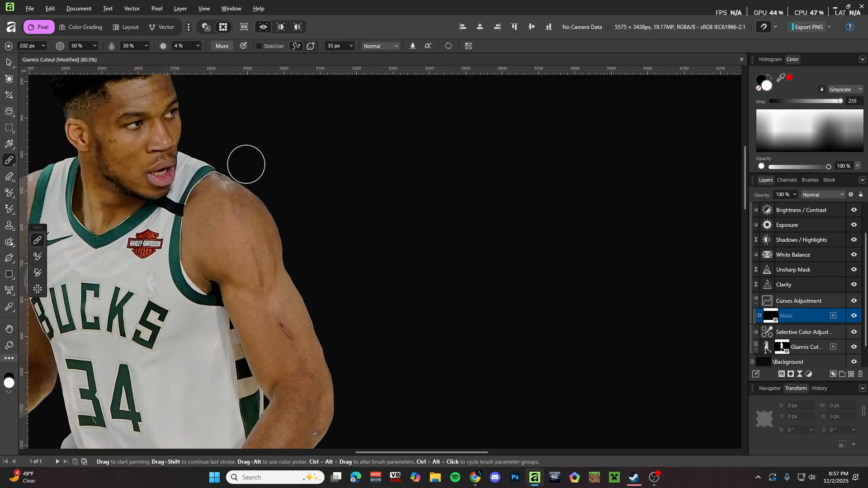
- Narrow the brush to about 35 px and paint white on the mask along the face's edges
{"action": "scroll", "coordinate": [247, 165], "scroll_direction": "down", "scroll_amount": 1}
{"action": "scroll", "coordinate": [304, 252], "scroll_direction": "up", "scroll_amount": 2}
{"action": "scroll", "coordinate": [252, 223], "scroll_direction": "up", "scroll_amount": 1}
{"action": "left_click_drag", "start_coordinate": [252, 223], "coordinate": [150, 213], "text": "ctrl+alt"}
{"action": "scroll", "coordinate": [212, 252], "scroll_direction": "down", "scroll_amount": 2}
{"action": "scroll", "coordinate": [159, 183], "scroll_direction": "up", "scroll_amount": 4}
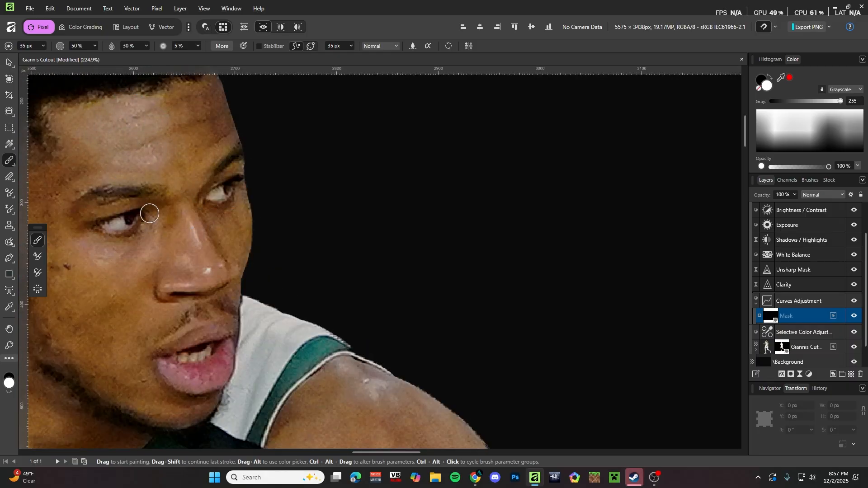
{"action": "key", "text": "x"}
{"action": "scroll", "coordinate": [169, 277], "scroll_direction": "down", "scroll_amount": 1}
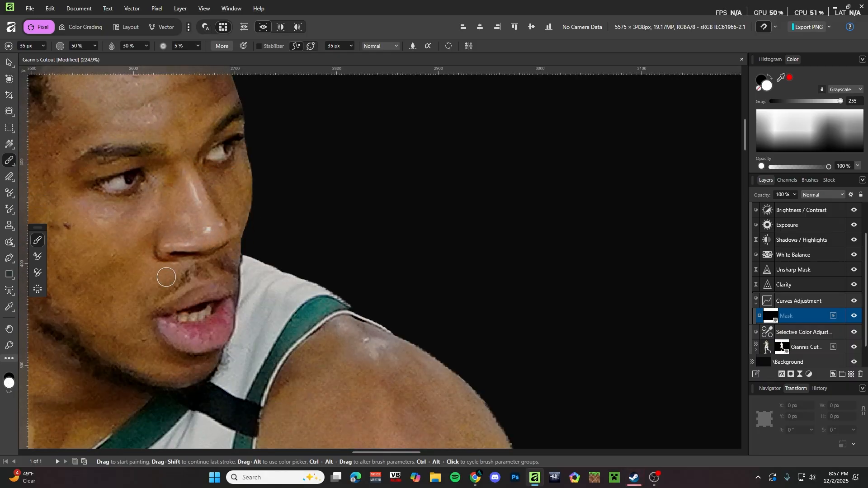
{"action": "scroll", "coordinate": [163, 249], "scroll_direction": "up", "scroll_amount": 1}
{"action": "key", "text": "bracketright"}
{"action": "scroll", "coordinate": [249, 185], "scroll_direction": "down", "scroll_amount": 2}
{"action": "scroll", "coordinate": [202, 202], "scroll_direction": "up", "scroll_amount": 3}
{"action": "mouse_move", "coordinate": [235, 201]}
{"action": "left_mouse_down"}
{"action": "mouse_move", "coordinate": [166, 242]}
{"action": "mouse_move", "coordinate": [147, 236]}
{"action": "left_mouse_up"}
{"action": "left_click_drag", "start_coordinate": [351, 157], "coordinate": [342, 265]}
{"action": "scroll", "coordinate": [342, 299], "scroll_direction": "down", "scroll_amount": 3}
{"action": "scroll", "coordinate": [343, 198], "scroll_direction": "up", "scroll_amount": 2}
- Widen the brush to about 185 px for brightening the larger areas of the jersey, shorts and legs
{"action": "key", "text": "bracketright"}
{"action": "key", "text": "bracketright"}
{"action": "scroll", "coordinate": [318, 187], "scroll_direction": "down", "scroll_amount": 4}
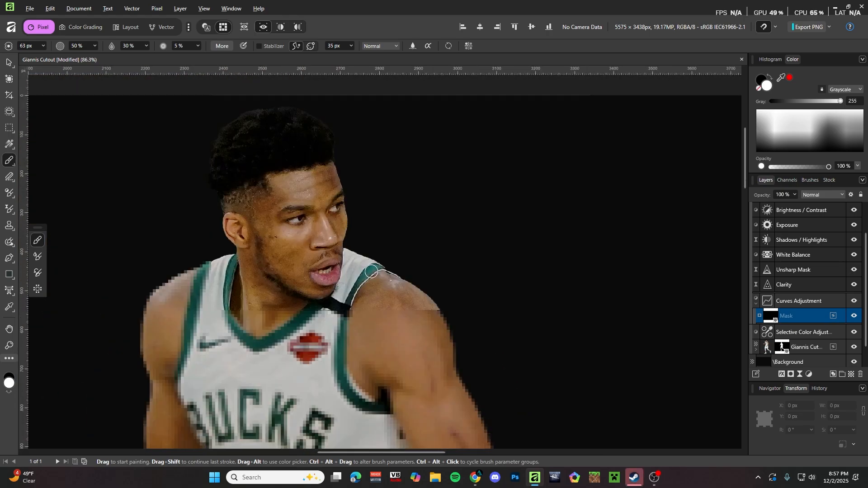
{"action": "scroll", "coordinate": [348, 269], "scroll_direction": "up", "scroll_amount": 2}
{"action": "key", "text": "bracketright"}
{"action": "key", "text": "bracketright"}
{"action": "key", "text": "bracketright"}
{"action": "key", "text": "bracketright"}
{"action": "scroll", "coordinate": [326, 271], "scroll_direction": "down", "scroll_amount": 7}
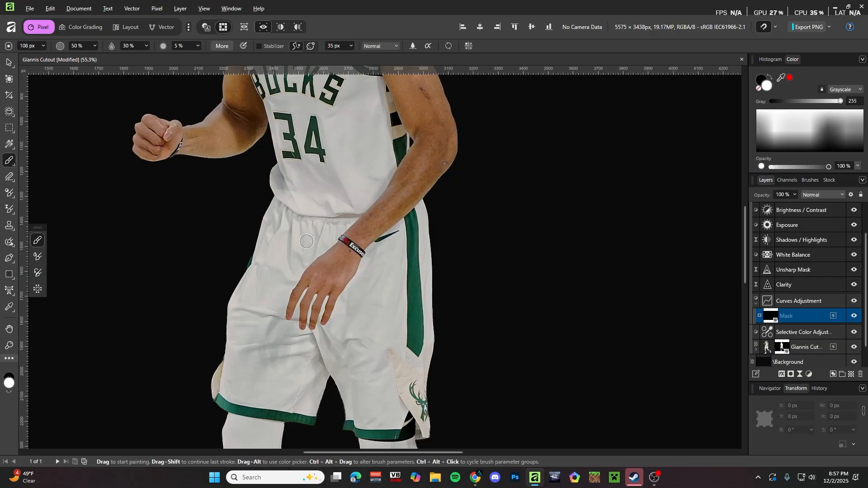
{"action": "scroll", "coordinate": [290, 211], "scroll_direction": "down", "scroll_amount": 3}
{"action": "key", "text": "bracketright"}
{"action": "key", "text": "bracketright"}
{"action": "key", "text": "bracketright"}
{"action": "key", "text": "bracketright"}
{"action": "key", "text": "bracketright"}
{"action": "key", "text": "bracketright"}
{"action": "scroll", "coordinate": [344, 290], "scroll_direction": "up", "scroll_amount": 1}
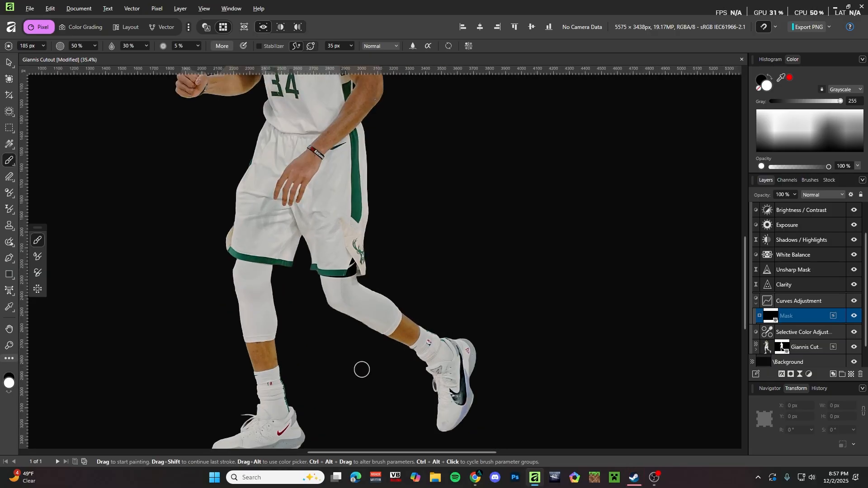
- Paint a white stroke along the outer edge of the upper body and widen the brush to about 245 px
{"action": "scroll", "coordinate": [257, 335], "scroll_direction": "up", "scroll_amount": 6}
{"action": "scroll", "coordinate": [254, 287], "scroll_direction": "up", "scroll_amount": 2}
{"action": "scroll", "coordinate": [439, 273], "scroll_direction": "down", "scroll_amount": 2}
{"action": "left_click_drag", "start_coordinate": [416, 285], "coordinate": [440, 273]}
{"action": "key", "text": "bracketright"}
{"action": "key", "text": "bracketright"}
{"action": "key", "text": "bracketright"}
{"action": "scroll", "coordinate": [441, 274], "scroll_direction": "down", "scroll_amount": 1}
{"action": "scroll", "coordinate": [389, 271], "scroll_direction": "up", "scroll_amount": 5}
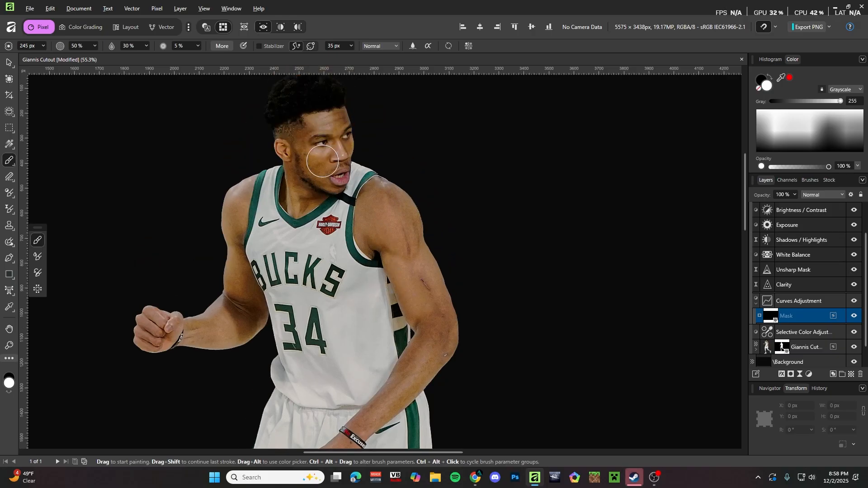
- Narrow the brush to 9 px and paint white on the mask over the white of the nearer eye
{"action": "scroll", "coordinate": [331, 225], "scroll_direction": "up", "scroll_amount": 3}
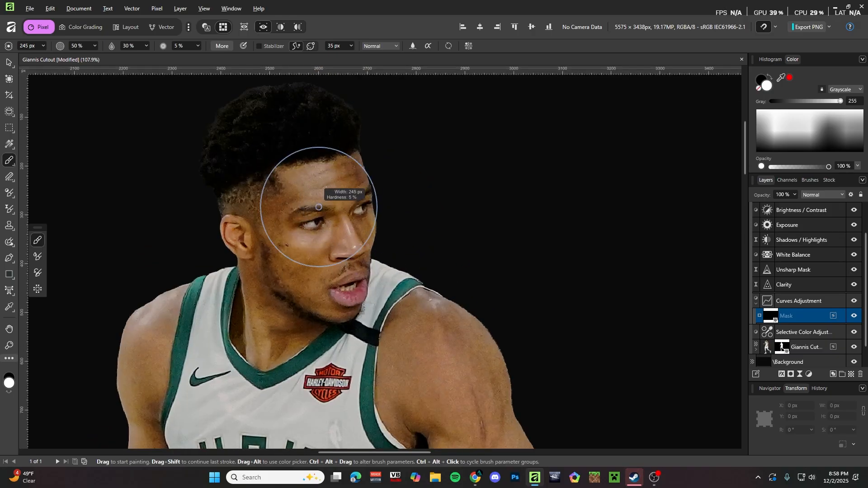
{"action": "scroll", "coordinate": [315, 211], "scroll_direction": "up", "scroll_amount": 3}
{"action": "left_click_drag", "start_coordinate": [315, 254], "coordinate": [217, 254]}
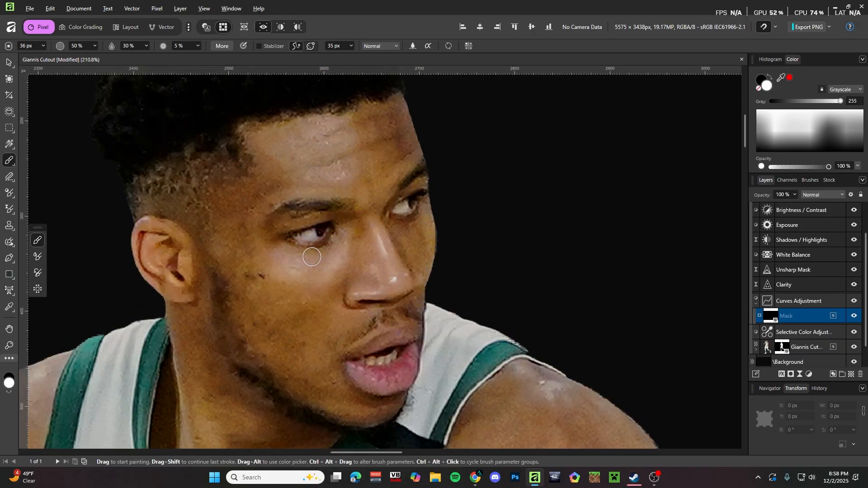
{"action": "scroll", "coordinate": [312, 257], "scroll_direction": "up", "scroll_amount": 3}
{"action": "scroll", "coordinate": [309, 232], "scroll_direction": "up", "scroll_amount": 2}
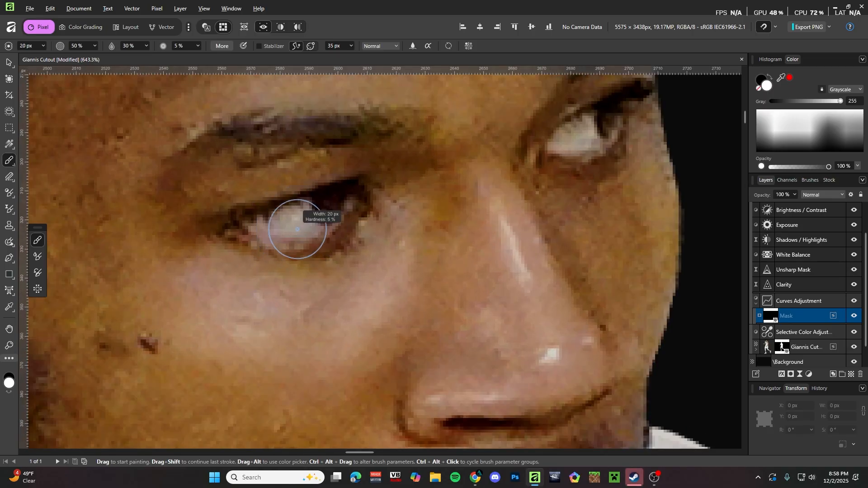
{"action": "scroll", "coordinate": [297, 229], "scroll_direction": "up", "scroll_amount": 2}
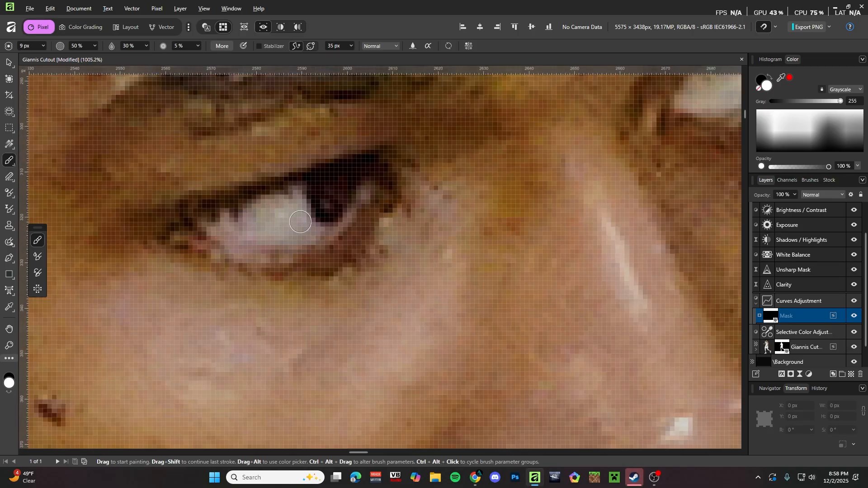
{"action": "left_click_drag", "start_coordinate": [364, 195], "coordinate": [350, 221]}
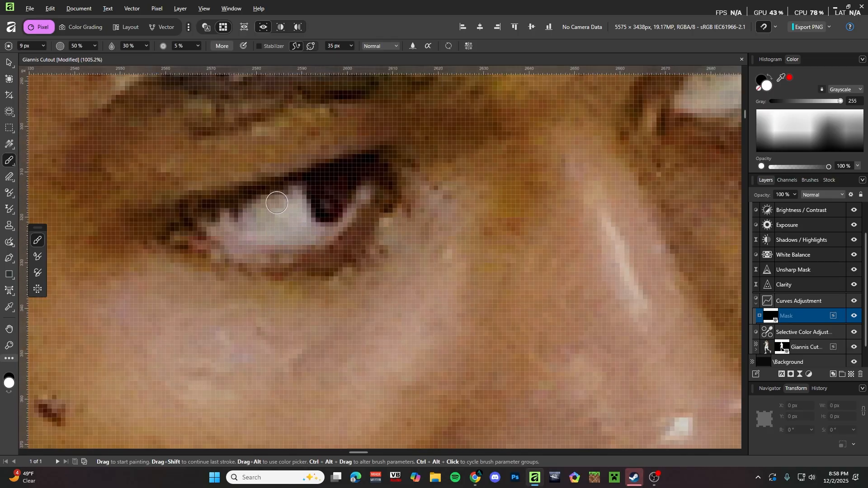
{"action": "left_click_drag", "start_coordinate": [277, 202], "coordinate": [227, 228]}
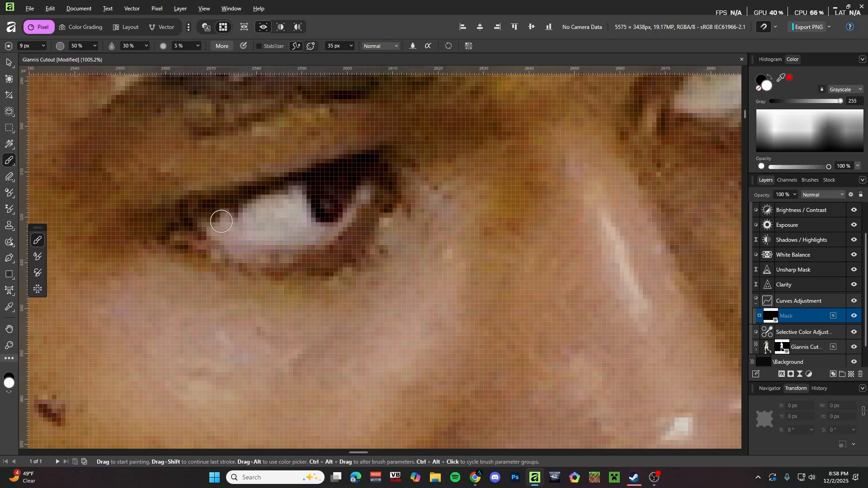
- Paint white on the mask over the white of the farther eye with the 9 px brush
{"action": "scroll", "coordinate": [263, 218], "scroll_direction": "down", "scroll_amount": 5}
{"action": "scroll", "coordinate": [527, 183], "scroll_direction": "up", "scroll_amount": 3}
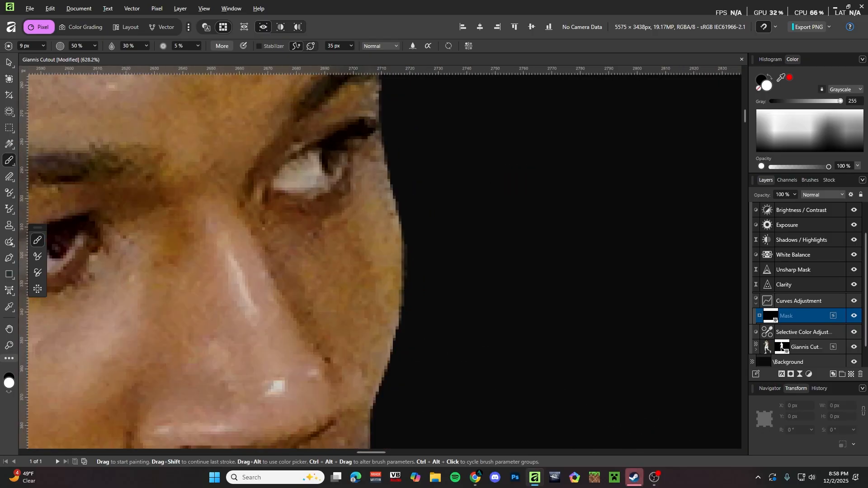
{"action": "scroll", "coordinate": [325, 203], "scroll_direction": "up", "scroll_amount": 2}
{"action": "scroll", "coordinate": [293, 213], "scroll_direction": "up", "scroll_amount": 3}
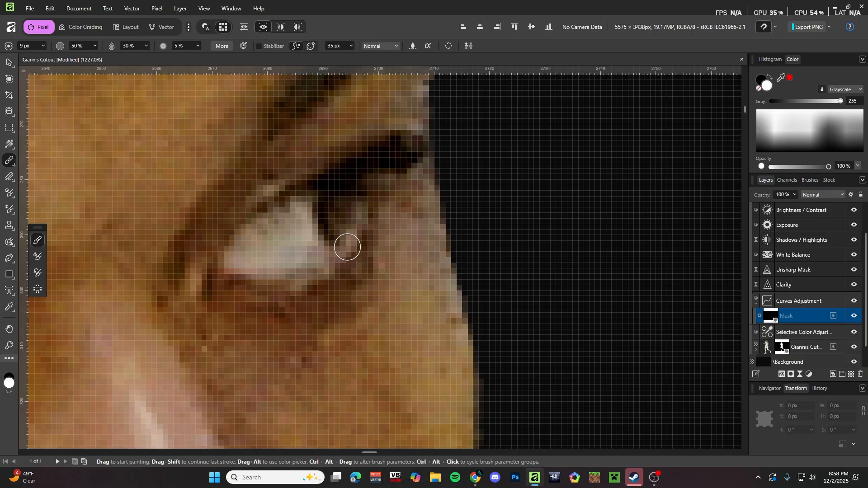
{"action": "mouse_move", "coordinate": [272, 253]}
{"action": "left_mouse_down"}
{"action": "mouse_move", "coordinate": [302, 218]}
{"action": "mouse_move", "coordinate": [254, 236]}
{"action": "mouse_move", "coordinate": [296, 218]}
{"action": "mouse_move", "coordinate": [256, 228]}
{"action": "mouse_move", "coordinate": [291, 216]}
{"action": "mouse_move", "coordinate": [271, 235]}
{"action": "mouse_move", "coordinate": [299, 216]}
{"action": "mouse_move", "coordinate": [256, 242]}
{"action": "mouse_move", "coordinate": [337, 228]}
{"action": "left_mouse_up"}
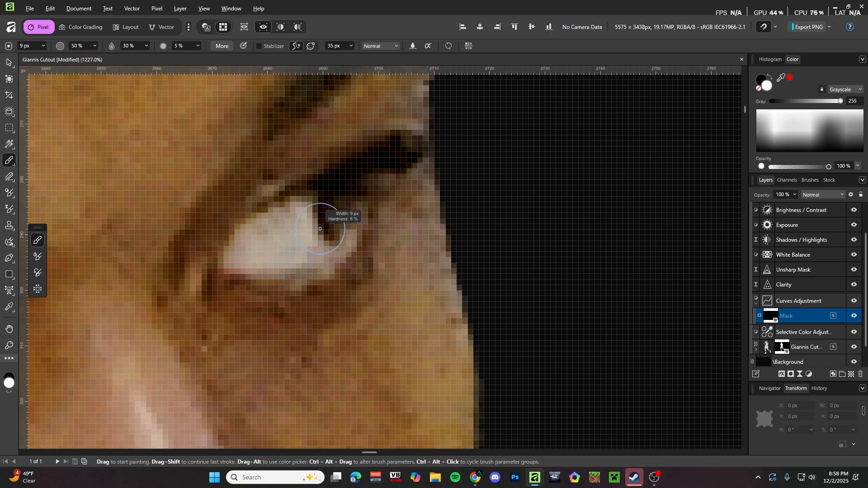
- Compare the whole figure with and without the masked Curves brightening by toggling the adjustment's and its mask's visibility
{"action": "scroll", "coordinate": [317, 231], "scroll_direction": "down", "scroll_amount": 10}
{"action": "scroll", "coordinate": [321, 224], "scroll_direction": "down", "scroll_amount": 8}
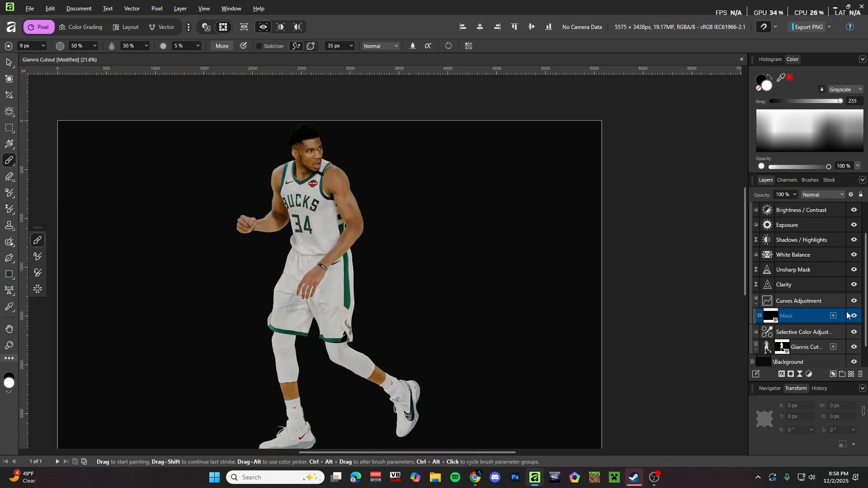
{"action": "left_click", "coordinate": [854, 301]}
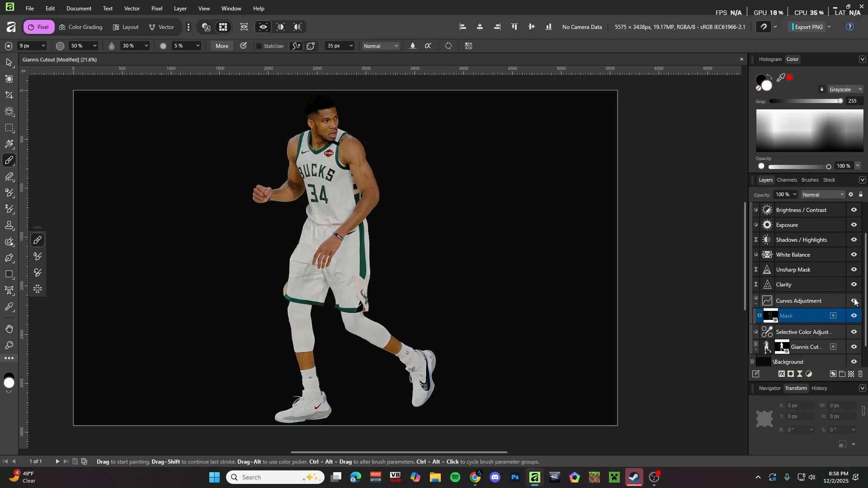
{"action": "left_click", "coordinate": [854, 301]}
{"action": "left_click", "coordinate": [854, 301]}
{"action": "left_click", "coordinate": [854, 301]}
{"action": "left_click", "coordinate": [854, 301]}
{"action": "left_click", "coordinate": [854, 301]}
{"action": "left_click", "coordinate": [855, 301]}
{"action": "scroll", "coordinate": [414, 201], "scroll_direction": "down", "scroll_amount": 1}
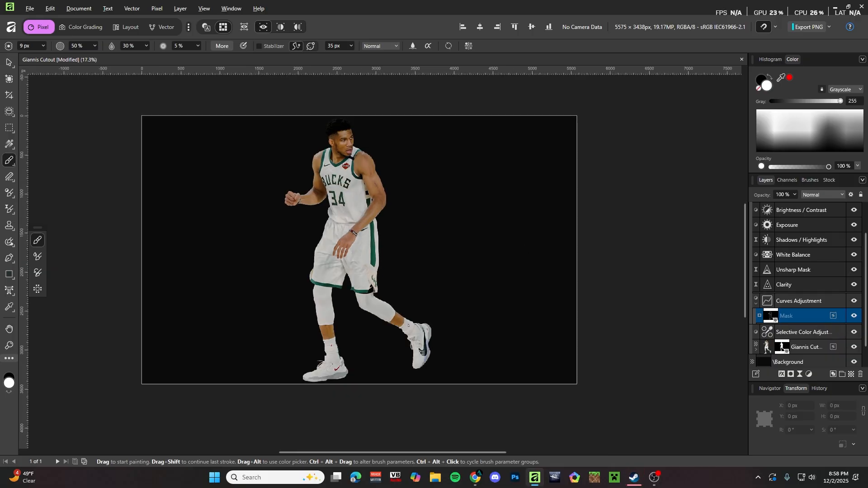
{"action": "scroll", "coordinate": [370, 238], "scroll_direction": "up", "scroll_amount": 2}
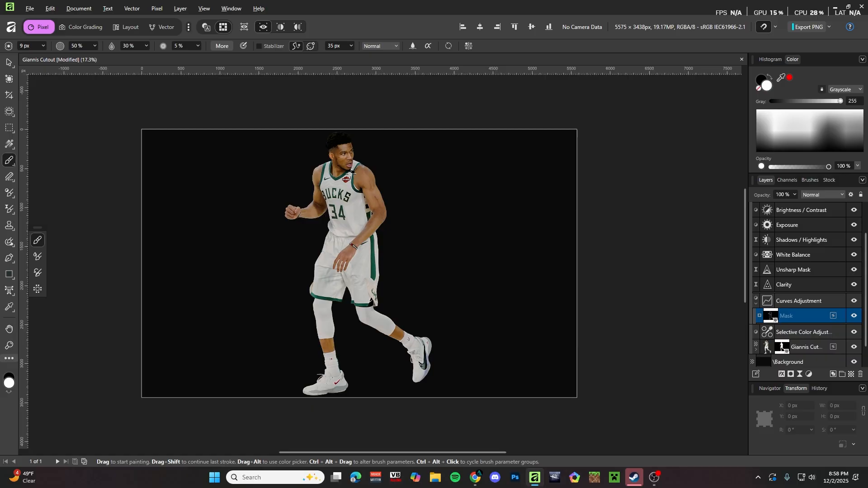
{"action": "left_click", "coordinate": [854, 316]}
{"action": "left_click", "coordinate": [855, 317]}
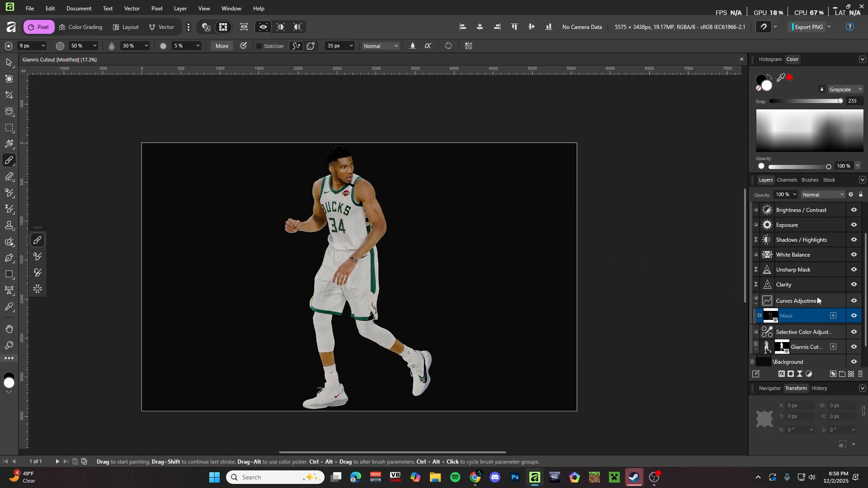
- Add a second Curves adjustment above the first and darken the figure with curve points at 0.502, 0.24 and 0.749, 0.487
{"action": "left_click", "coordinate": [758, 305]}
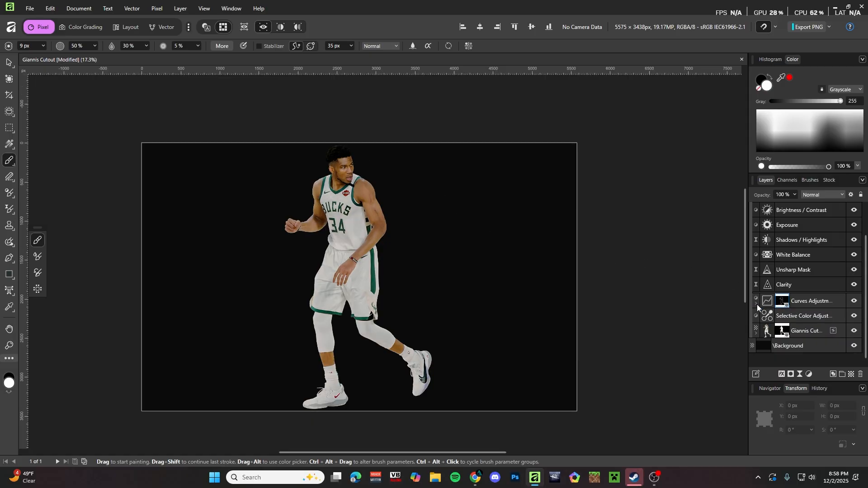
{"action": "left_click", "coordinate": [811, 373]}
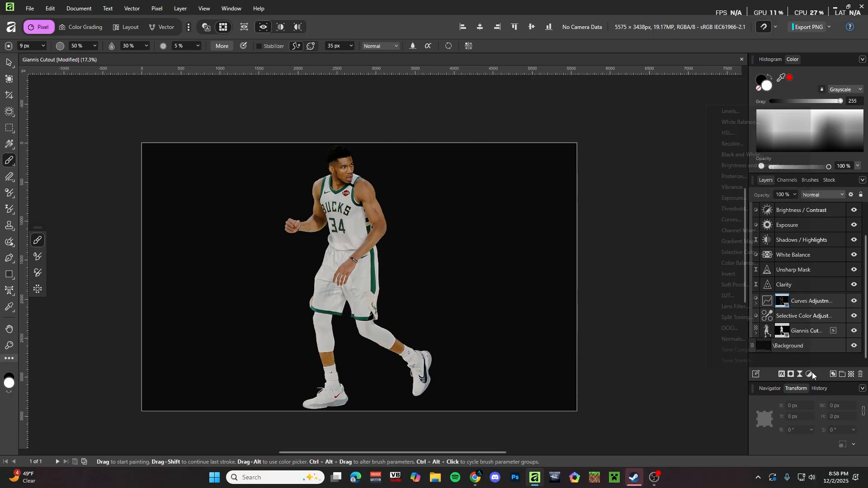
{"action": "left_click", "coordinate": [739, 220]}
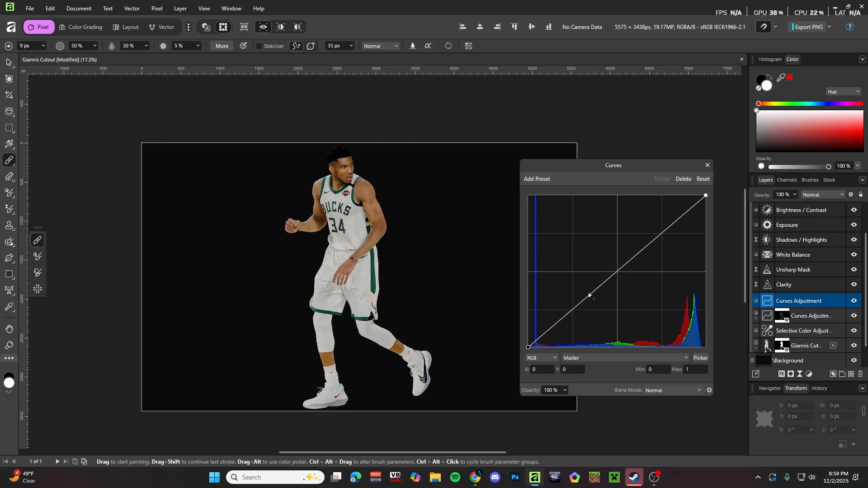
{"action": "left_click_drag", "start_coordinate": [590, 295], "coordinate": [618, 312]}
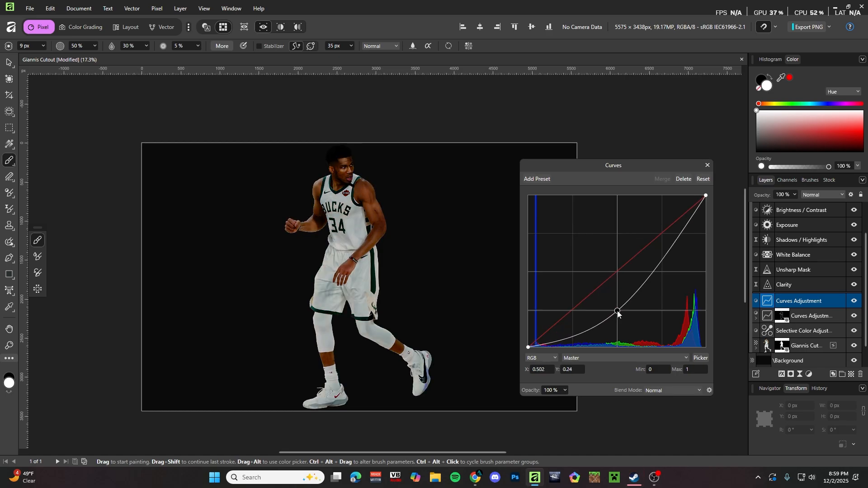
{"action": "left_click_drag", "start_coordinate": [660, 263], "coordinate": [660, 273]}
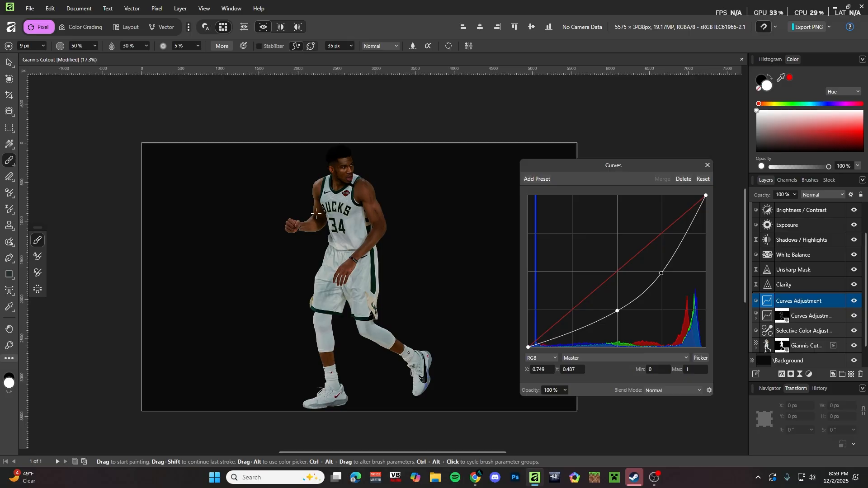
{"action": "scroll", "coordinate": [317, 171], "scroll_direction": "up", "scroll_amount": 2}
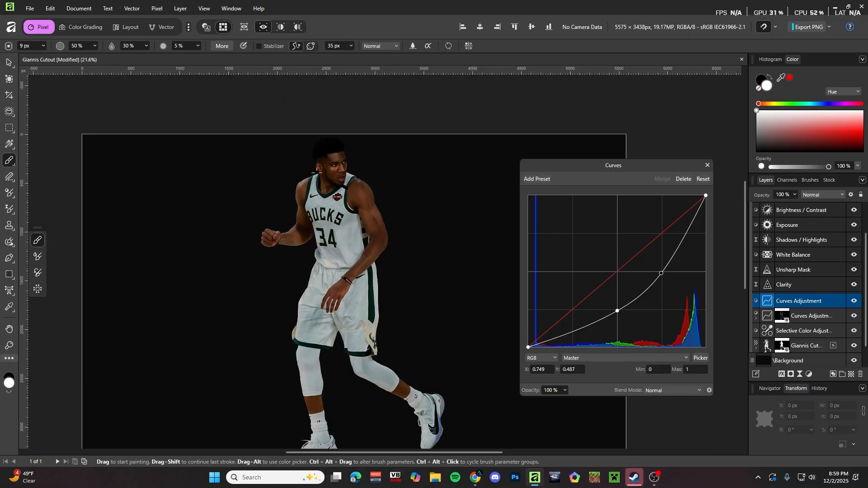
{"action": "scroll", "coordinate": [289, 206], "scroll_direction": "down", "scroll_amount": 1}
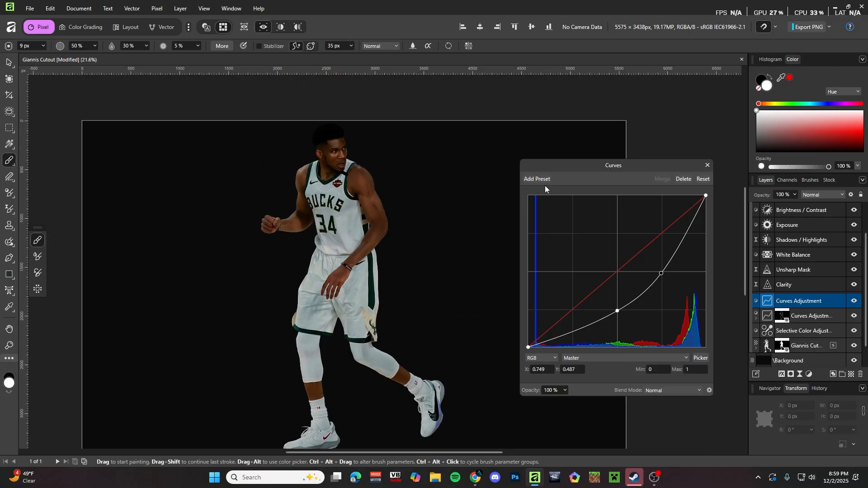
{"action": "left_click", "coordinate": [708, 166]}
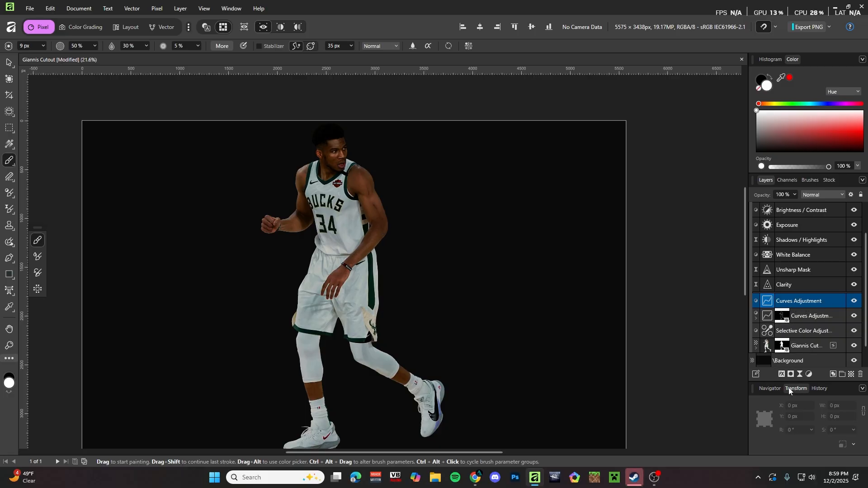
- Add a mask to the darkening Curves adjustment and invert it to hide the effect
{"action": "left_click", "coordinate": [791, 375]}
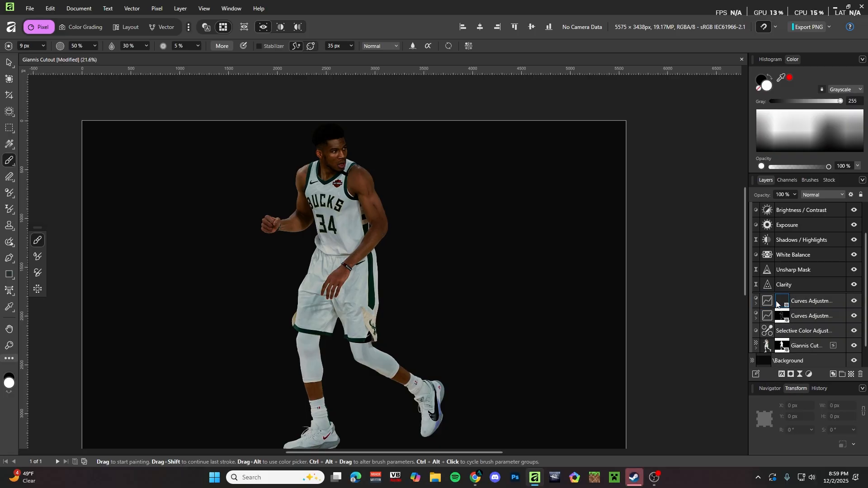
{"action": "left_click", "coordinate": [755, 307]}
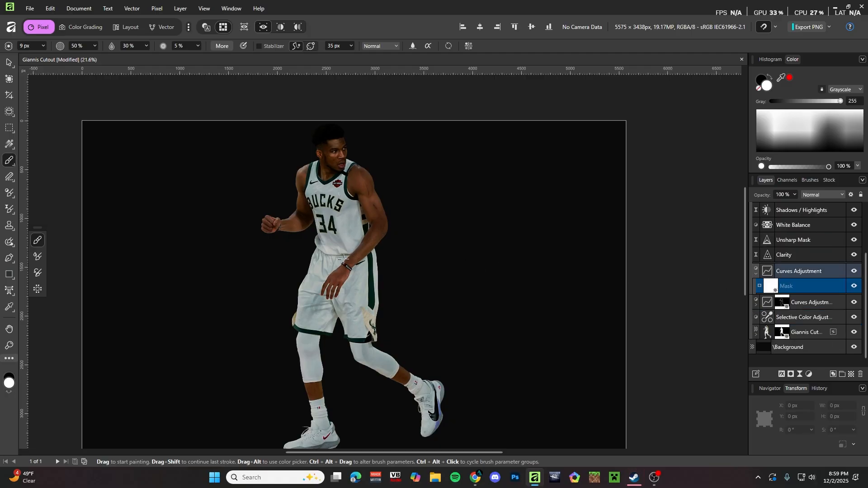
{"action": "scroll", "coordinate": [323, 200], "scroll_direction": "up", "scroll_amount": 5}
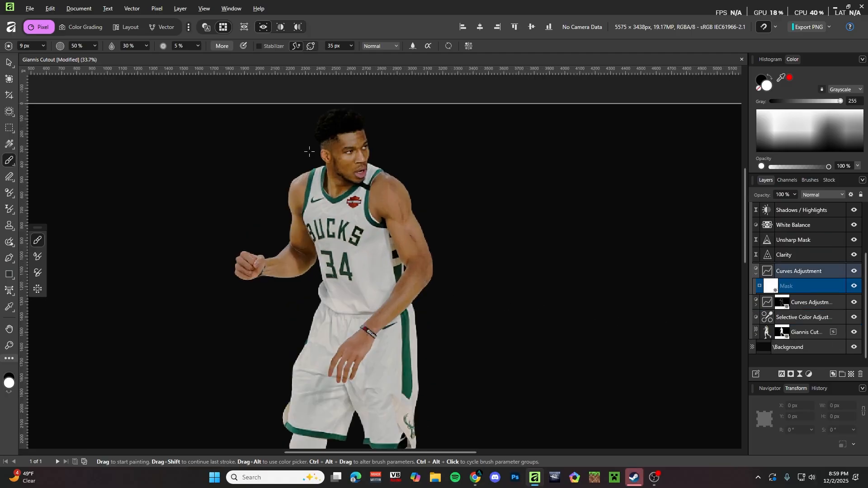
- Enlarge the brush to 113 px for painting the darkening Curves mask on the figure
{"action": "scroll", "coordinate": [357, 172], "scroll_direction": "up", "scroll_amount": 4}
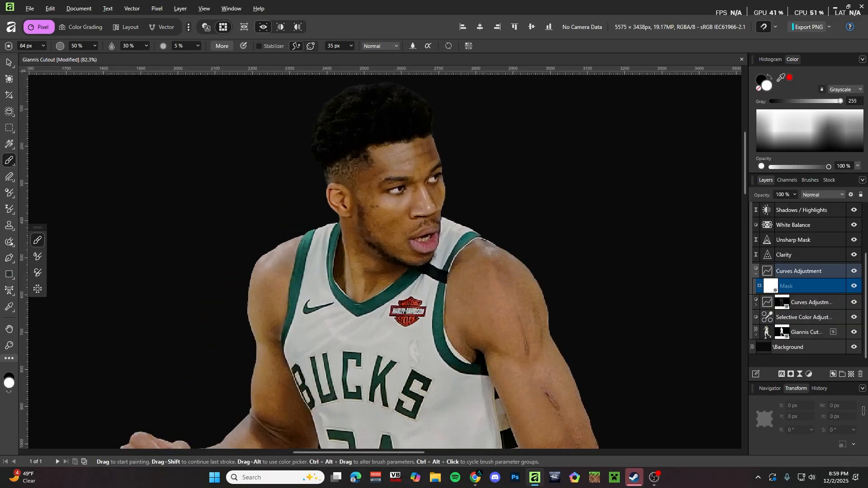
{"action": "scroll", "coordinate": [459, 180], "scroll_direction": "up", "scroll_amount": 4}
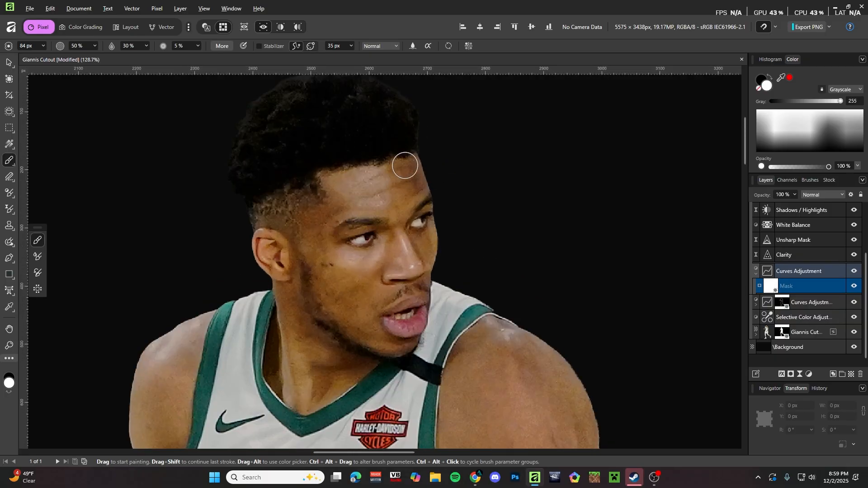
{"action": "left_click_drag", "start_coordinate": [405, 178], "coordinate": [413, 179], "text": "ctrl+alt"}
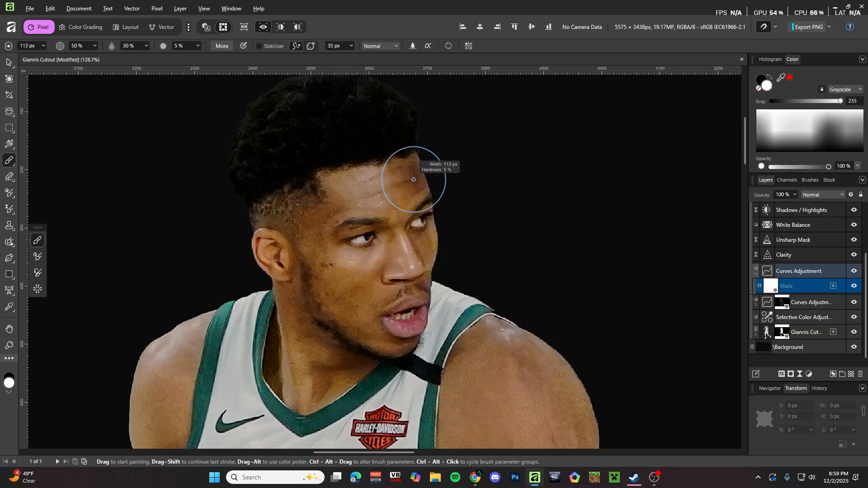
{"action": "scroll", "coordinate": [353, 158], "scroll_direction": "down", "scroll_amount": 2}
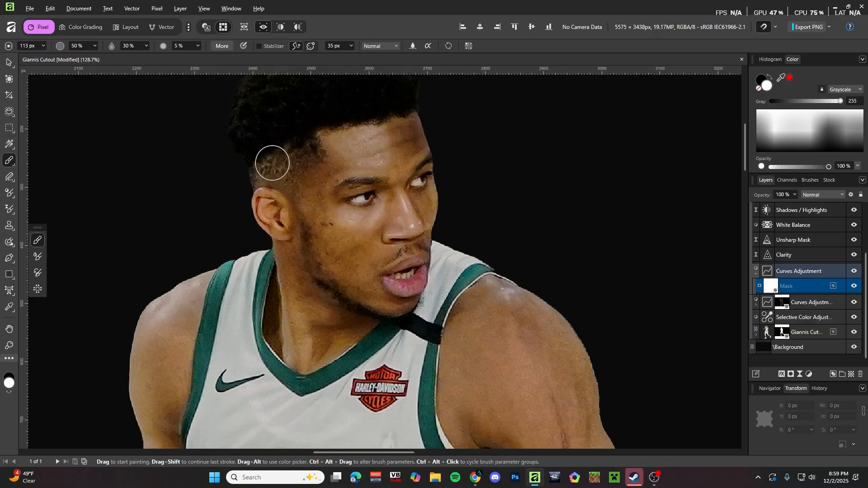
{"action": "scroll", "coordinate": [287, 163], "scroll_direction": "down", "scroll_amount": 1}
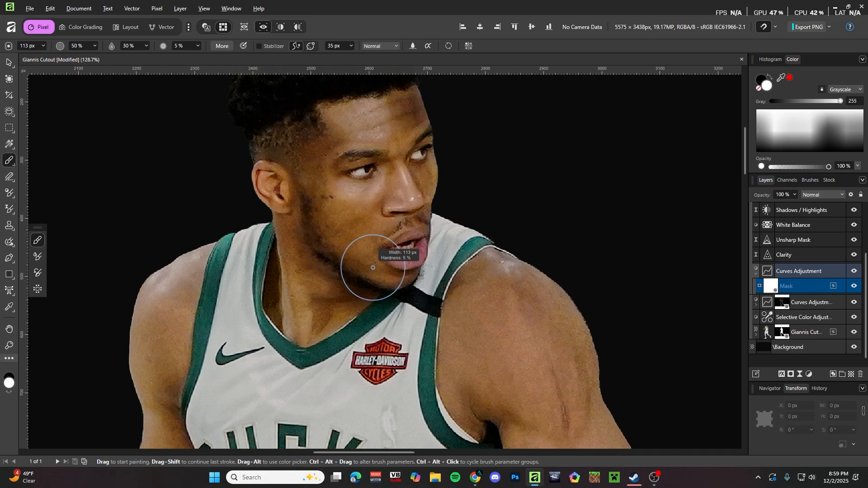
{"action": "scroll", "coordinate": [372, 259], "scroll_direction": "down", "scroll_amount": 4}
{"action": "scroll", "coordinate": [387, 195], "scroll_direction": "up", "scroll_amount": 2}
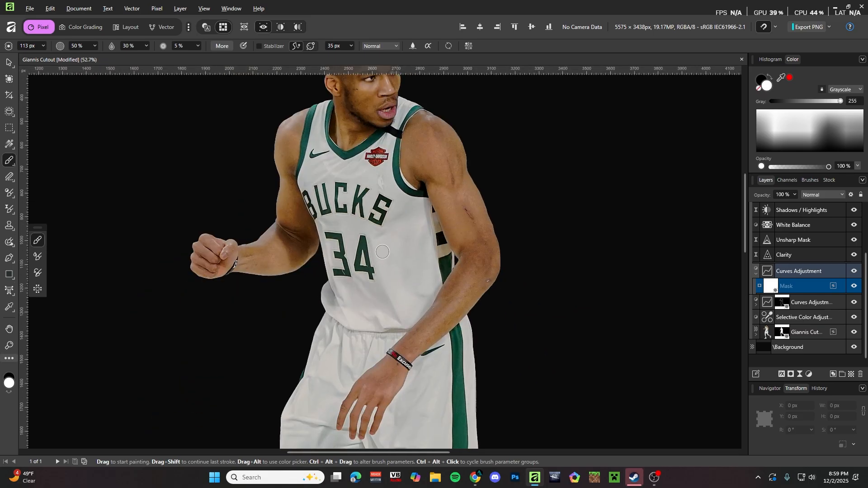
- Paint white on the darkening mask over the jersey's lower side beside the forearm with the 113 px brush
{"action": "scroll", "coordinate": [412, 240], "scroll_direction": "down", "scroll_amount": 3}
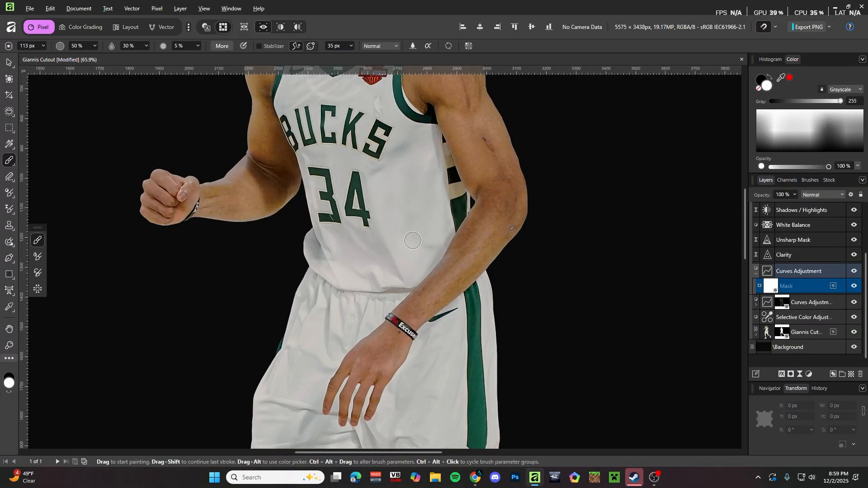
{"action": "left_click_drag", "start_coordinate": [422, 248], "coordinate": [417, 247]}
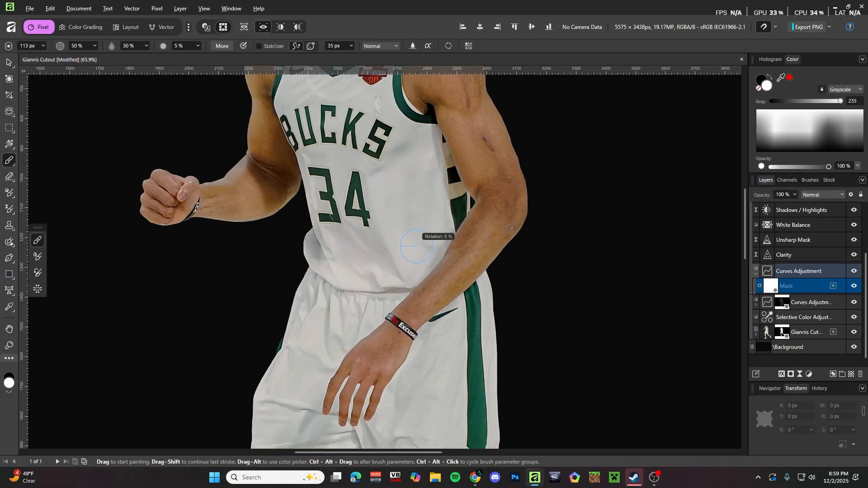
{"action": "left_click", "coordinate": [416, 247], "text": "ctrl+alt"}
{"action": "left_click", "coordinate": [425, 251], "text": "ctrl+alt"}
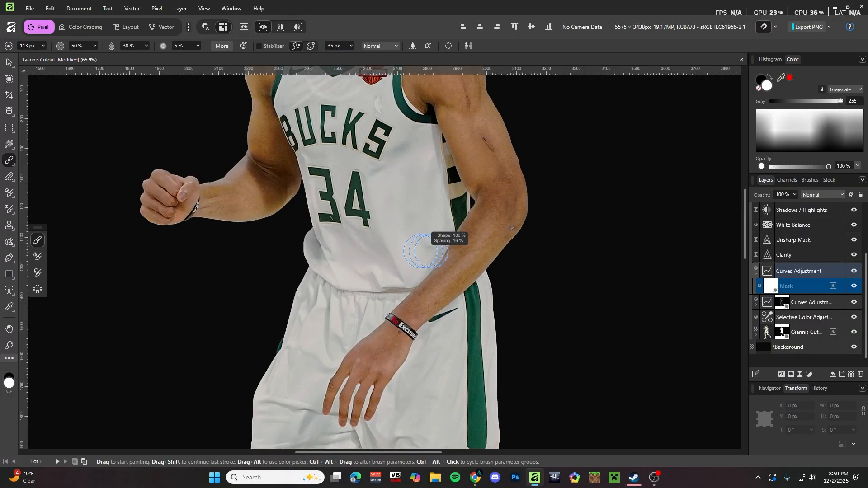
{"action": "left_click", "coordinate": [427, 253], "text": "ctrl+alt"}
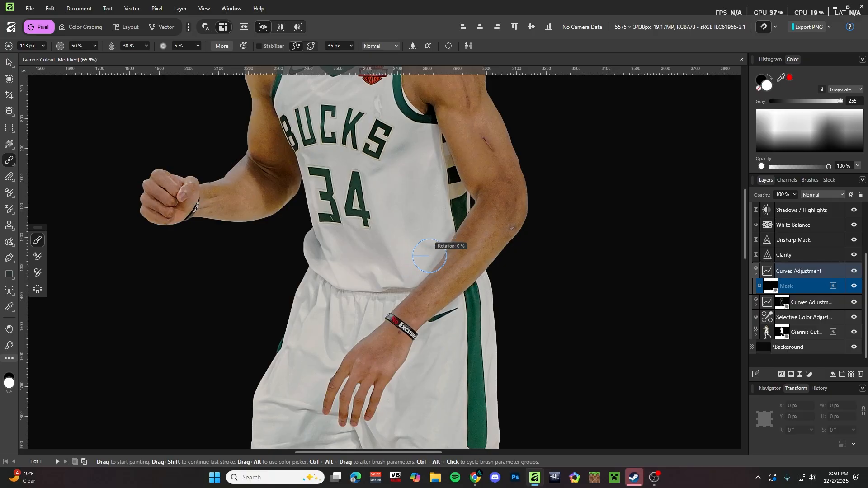
{"action": "scroll", "coordinate": [432, 263], "scroll_direction": "up", "scroll_amount": 2}
{"action": "scroll", "coordinate": [435, 274], "scroll_direction": "down", "scroll_amount": 3}
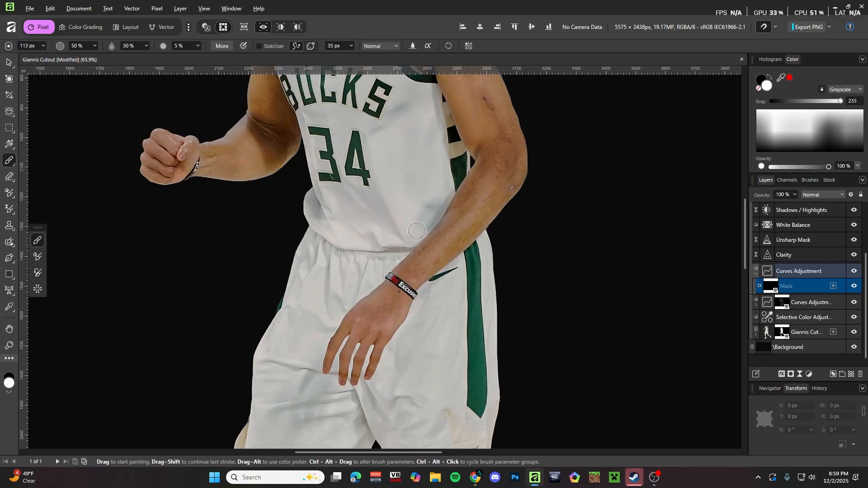
- Paint white on the mask over the shorts beside the lowered hand to deepen its shadow
{"action": "scroll", "coordinate": [373, 257], "scroll_direction": "down", "scroll_amount": 1}
{"action": "scroll", "coordinate": [361, 252], "scroll_direction": "down", "scroll_amount": 2}
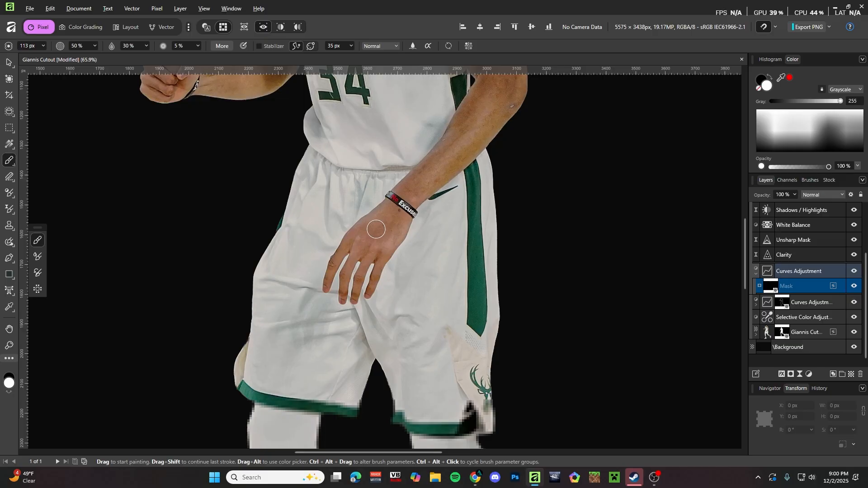
{"action": "left_click_drag", "start_coordinate": [407, 245], "coordinate": [426, 255]}
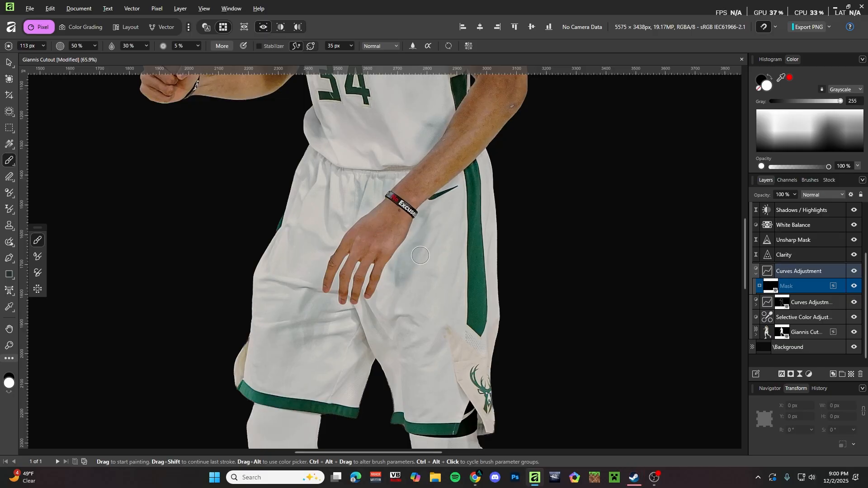
{"action": "scroll", "coordinate": [420, 255], "scroll_direction": "up", "scroll_amount": 3}
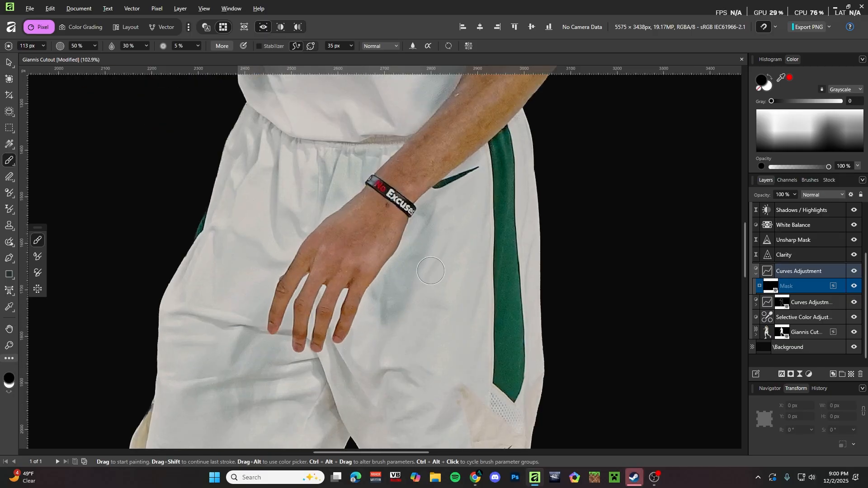
{"action": "scroll", "coordinate": [406, 226], "scroll_direction": "down", "scroll_amount": 3}
{"action": "scroll", "coordinate": [384, 199], "scroll_direction": "down", "scroll_amount": 3}
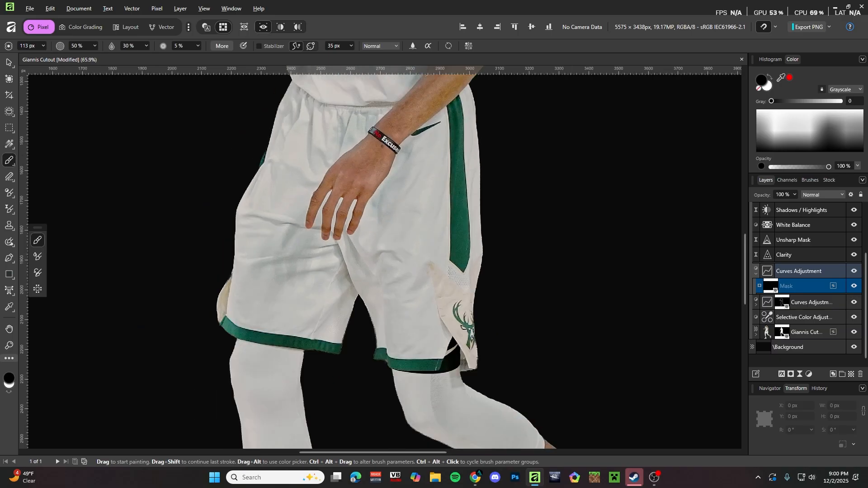
- Paint on the mask between the nose and upper lip with a 35 px, 0% hardness brush, redoing one stroke
{"action": "scroll", "coordinate": [379, 171], "scroll_direction": "up", "scroll_amount": 8}
{"action": "key", "text": "x"}
{"action": "scroll", "coordinate": [377, 124], "scroll_direction": "up", "scroll_amount": 6}
{"action": "left_click_drag", "start_coordinate": [357, 227], "coordinate": [338, 227]}
{"action": "scroll", "coordinate": [457, 253], "scroll_direction": "up", "scroll_amount": 2}
{"action": "left_click_drag", "start_coordinate": [470, 231], "coordinate": [458, 231]}
{"action": "left_click_drag", "start_coordinate": [197, 45], "coordinate": [191, 46]}
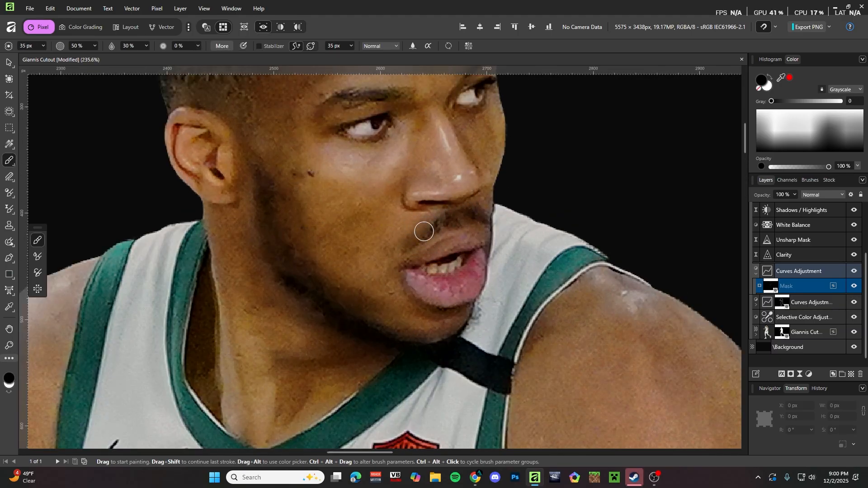
{"action": "left_click_drag", "start_coordinate": [424, 229], "coordinate": [430, 222]}
{"action": "mouse_move", "coordinate": [430, 222]}
{"action": "left_mouse_down"}
{"action": "mouse_move", "coordinate": [472, 203]}
{"action": "mouse_move", "coordinate": [489, 220]}
{"action": "left_mouse_up"}
{"action": "key", "text": "x"}
{"action": "key", "text": "ctrl+z"}
{"action": "key", "text": "x"}
{"action": "left_click_drag", "start_coordinate": [416, 238], "coordinate": [409, 239]}
{"action": "mouse_move", "coordinate": [432, 231]}
{"action": "left_mouse_down"}
{"action": "mouse_move", "coordinate": [483, 232]}
{"action": "mouse_move", "coordinate": [487, 210]}
{"action": "mouse_move", "coordinate": [475, 230]}
{"action": "left_mouse_up"}
{"action": "key", "text": "x"}
{"action": "left_click", "coordinate": [475, 216], "text": "alt"}
{"action": "key", "text": "alt+d"}
{"action": "key", "text": "Escape"}
- Enlarge the brush beyond 57 px and paint white on the mask along the cheek and jawline shadow
{"action": "scroll", "coordinate": [393, 252], "scroll_direction": "down", "scroll_amount": 1}
{"action": "key", "text": "]"}
{"action": "key", "text": "]"}
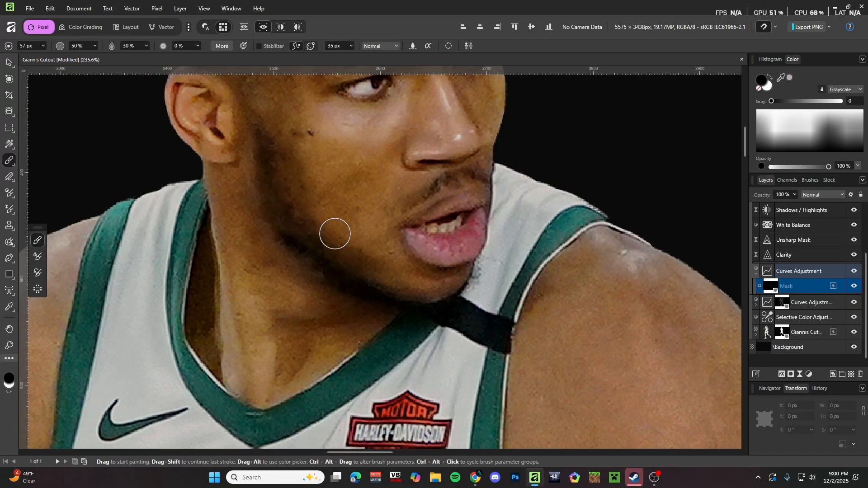
{"action": "scroll", "coordinate": [334, 240], "scroll_direction": "down", "scroll_amount": 2}
{"action": "scroll", "coordinate": [322, 249], "scroll_direction": "up", "scroll_amount": 1}
{"action": "key", "text": "x"}
{"action": "key", "text": "]"}
{"action": "mouse_move", "coordinate": [311, 235]}
{"action": "left_mouse_down"}
{"action": "mouse_move", "coordinate": [330, 271]}
{"action": "mouse_move", "coordinate": [320, 242]}
{"action": "mouse_move", "coordinate": [321, 289]}
{"action": "left_mouse_up"}
{"action": "key", "text": "x"}
- Paint white on the mask over the neck shadows inside the collar with 98 px and 58 px brushes
{"action": "scroll", "coordinate": [329, 269], "scroll_direction": "down", "scroll_amount": 1}
{"action": "scroll", "coordinate": [316, 240], "scroll_direction": "down", "scroll_amount": 1}
{"action": "key", "text": "x"}
{"action": "key", "text": "]"}
{"action": "scroll", "coordinate": [238, 244], "scroll_direction": "down", "scroll_amount": 1}
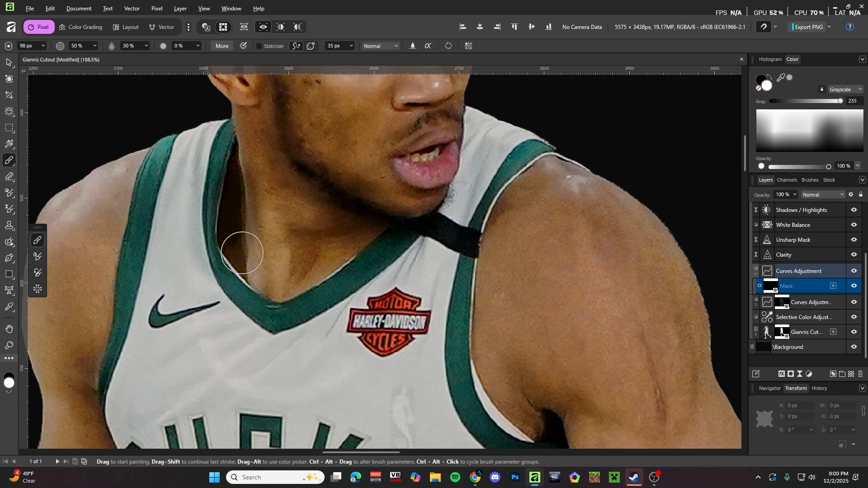
{"action": "left_click_drag", "start_coordinate": [242, 252], "coordinate": [235, 229]}
{"action": "key", "text": "["}
{"action": "key", "text": "["}
{"action": "left_click_drag", "start_coordinate": [270, 285], "coordinate": [259, 248]}
{"action": "mouse_move", "coordinate": [322, 272]}
{"action": "left_mouse_down"}
{"action": "mouse_move", "coordinate": [303, 275]}
{"action": "mouse_move", "coordinate": [304, 249]}
{"action": "left_mouse_up"}
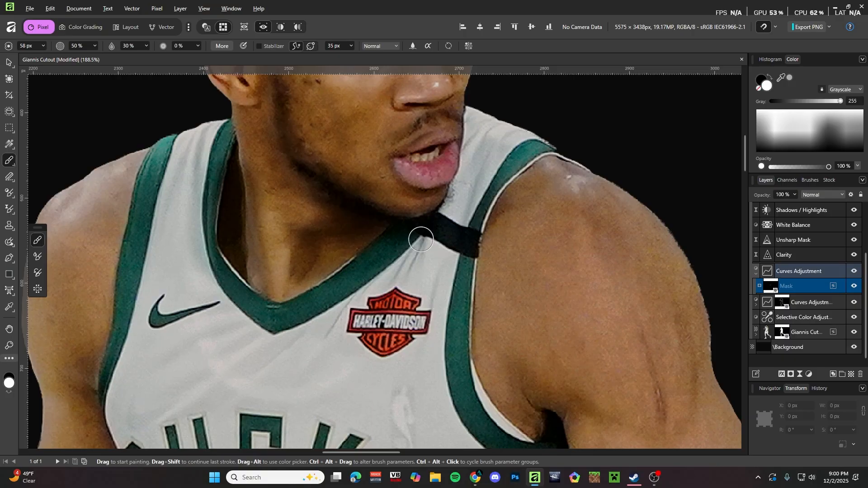
- Paint white on the mask over the jersey below the chin and around the shoulder strap, using a brush about 72 px wide
{"action": "scroll", "coordinate": [386, 251], "scroll_direction": "down", "scroll_amount": 1}
{"action": "left_click_drag", "start_coordinate": [379, 209], "coordinate": [426, 210]}
{"action": "scroll", "coordinate": [421, 217], "scroll_direction": "down", "scroll_amount": 1}
{"action": "left_click_drag", "start_coordinate": [393, 238], "coordinate": [384, 210]}
{"action": "left_click_drag", "start_coordinate": [455, 150], "coordinate": [435, 149]}
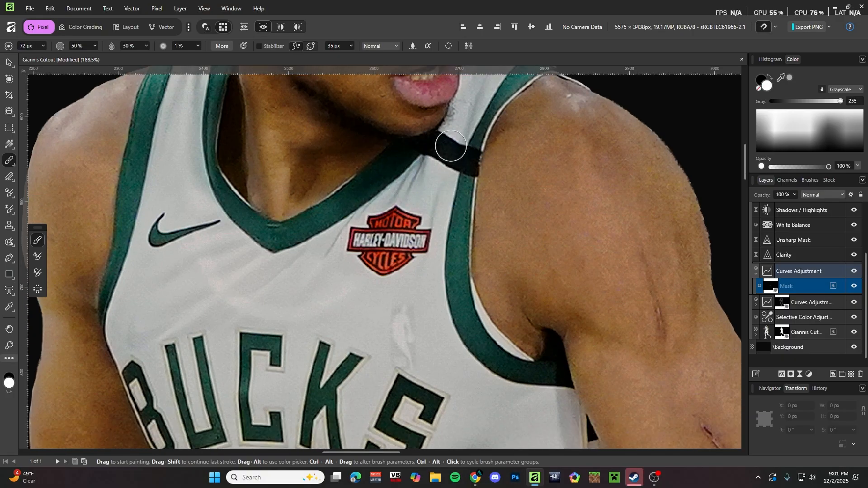
{"action": "scroll", "coordinate": [475, 187], "scroll_direction": "up", "scroll_amount": 1}
{"action": "scroll", "coordinate": [503, 166], "scroll_direction": "down", "scroll_amount": 2}
{"action": "mouse_move", "coordinate": [479, 194]}
{"action": "left_mouse_down"}
{"action": "mouse_move", "coordinate": [510, 153]}
{"action": "mouse_move", "coordinate": [484, 123]}
{"action": "left_mouse_up"}
{"action": "scroll", "coordinate": [493, 210], "scroll_direction": "down", "scroll_amount": 5}
{"action": "scroll", "coordinate": [538, 239], "scroll_direction": "up", "scroll_amount": 4}
{"action": "mouse_move", "coordinate": [378, 159]}
{"action": "left_mouse_down"}
{"action": "mouse_move", "coordinate": [406, 219]}
{"action": "mouse_move", "coordinate": [445, 240]}
{"action": "left_mouse_up"}
- Enlarge the brush to 153 px and paint white on the mask down the jersey's side toward the forearm
{"action": "scroll", "coordinate": [452, 233], "scroll_direction": "down", "scroll_amount": 4}
{"action": "scroll", "coordinate": [468, 317], "scroll_direction": "up", "scroll_amount": 2}
{"action": "scroll", "coordinate": [495, 236], "scroll_direction": "up", "scroll_amount": 2}
{"action": "scroll", "coordinate": [466, 169], "scroll_direction": "down", "scroll_amount": 5}
{"action": "left_click_drag", "start_coordinate": [475, 203], "coordinate": [483, 203]}
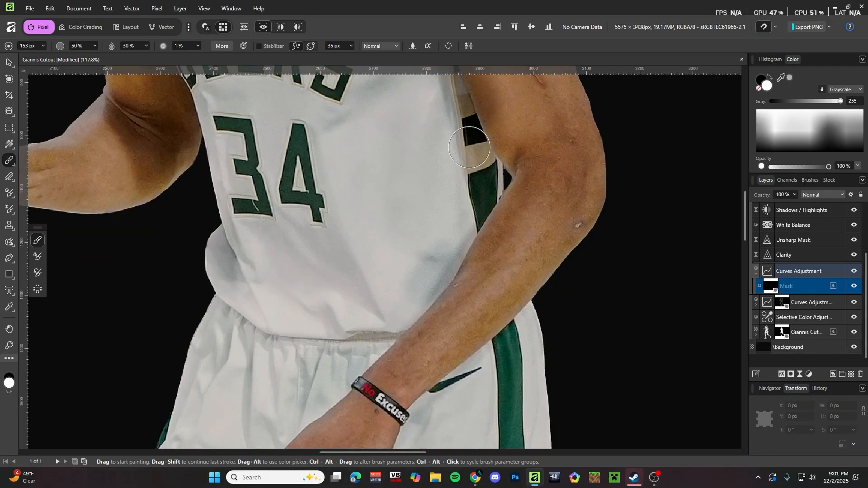
{"action": "scroll", "coordinate": [475, 199], "scroll_direction": "up", "scroll_amount": 2}
{"action": "mouse_move", "coordinate": [461, 131]}
{"action": "left_mouse_down"}
{"action": "mouse_move", "coordinate": [484, 242]}
{"action": "mouse_move", "coordinate": [401, 314]}
{"action": "mouse_move", "coordinate": [409, 327]}
{"action": "left_mouse_up"}
{"action": "scroll", "coordinate": [486, 203], "scroll_direction": "down", "scroll_amount": 2}
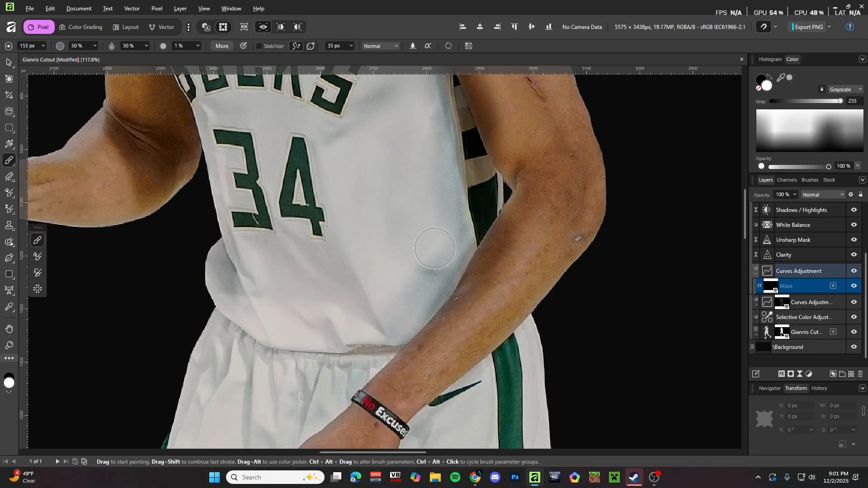
- Paint white on the mask along the inner edge of the nearer arm beside the jersey
{"action": "key", "text": "x"}
{"action": "scroll", "coordinate": [434, 244], "scroll_direction": "up", "scroll_amount": 3}
{"action": "key", "text": "x"}
{"action": "left_click_drag", "start_coordinate": [482, 208], "coordinate": [507, 235]}
{"action": "left_click_drag", "start_coordinate": [536, 257], "coordinate": [538, 256]}
{"action": "scroll", "coordinate": [544, 235], "scroll_direction": "down", "scroll_amount": 2}
{"action": "scroll", "coordinate": [554, 197], "scroll_direction": "down", "scroll_amount": 3}
{"action": "left_click_drag", "start_coordinate": [556, 205], "coordinate": [551, 204]}
- Paint white on the mask along the nearer arm's elbow and forearm, reducing the brush to 57 px
{"action": "mouse_move", "coordinate": [548, 154]}
{"action": "left_mouse_down"}
{"action": "mouse_move", "coordinate": [550, 207]}
{"action": "mouse_move", "coordinate": [511, 271]}
{"action": "left_mouse_up"}
{"action": "scroll", "coordinate": [503, 284], "scroll_direction": "up", "scroll_amount": 2}
{"action": "mouse_move", "coordinate": [474, 335]}
{"action": "left_mouse_down"}
{"action": "mouse_move", "coordinate": [568, 217]}
{"action": "mouse_move", "coordinate": [577, 225]}
{"action": "left_mouse_up"}
{"action": "left_click_drag", "start_coordinate": [608, 150], "coordinate": [623, 149]}
{"action": "scroll", "coordinate": [624, 149], "scroll_direction": "down", "scroll_amount": 3}
{"action": "scroll", "coordinate": [508, 307], "scroll_direction": "up", "scroll_amount": 4}
{"action": "left_click_drag", "start_coordinate": [533, 224], "coordinate": [514, 220]}
{"action": "scroll", "coordinate": [516, 231], "scroll_direction": "down", "scroll_amount": 3}
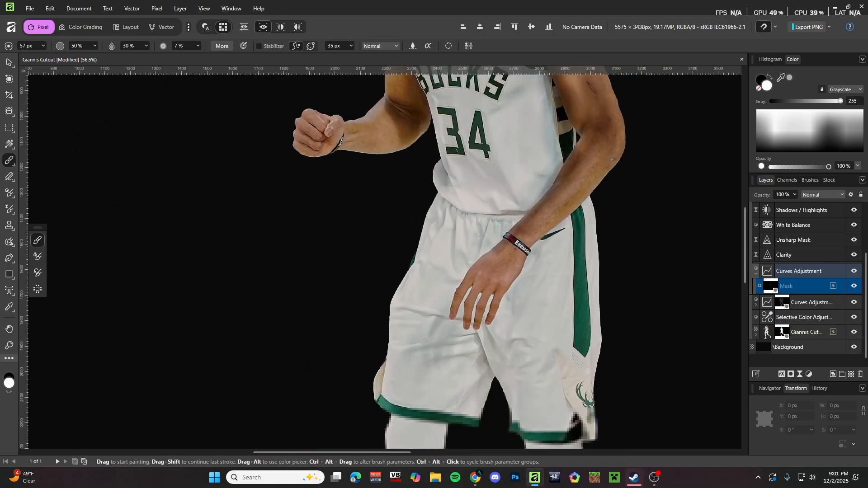
- Enlarge the brush to 121 px and paint white on the mask over the shorts' folds beside and below the fingers
{"action": "scroll", "coordinate": [517, 236], "scroll_direction": "up", "scroll_amount": 2}
{"action": "left_click_drag", "start_coordinate": [531, 264], "coordinate": [532, 208]}
{"action": "scroll", "coordinate": [510, 217], "scroll_direction": "down", "scroll_amount": 1}
{"action": "key", "text": "]"}
{"action": "key", "text": "]"}
{"action": "key", "text": "]"}
{"action": "key", "text": "]"}
{"action": "key", "text": "]"}
{"action": "left_click_drag", "start_coordinate": [530, 275], "coordinate": [535, 275]}
{"action": "scroll", "coordinate": [530, 276], "scroll_direction": "up", "scroll_amount": 1}
{"action": "scroll", "coordinate": [531, 276], "scroll_direction": "down", "scroll_amount": 2}
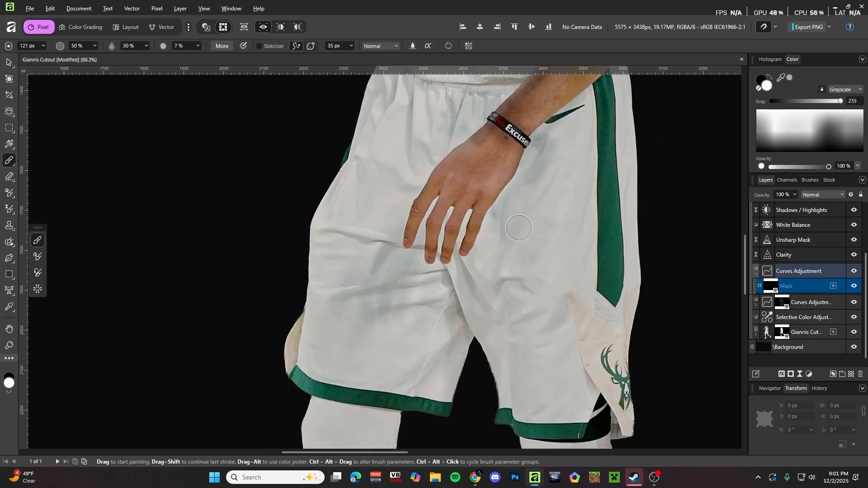
{"action": "left_click_drag", "start_coordinate": [499, 204], "coordinate": [505, 235]}
{"action": "mouse_move", "coordinate": [396, 244]}
{"action": "left_mouse_down"}
{"action": "mouse_move", "coordinate": [383, 277]}
{"action": "mouse_move", "coordinate": [466, 283]}
{"action": "left_mouse_up"}
{"action": "scroll", "coordinate": [452, 281], "scroll_direction": "down", "scroll_amount": 1}
- Paint white on the mask over the shadowed elbow of the bent arm, starting with a brush about 53 px wide
{"action": "scroll", "coordinate": [480, 258], "scroll_direction": "up", "scroll_amount": 3}
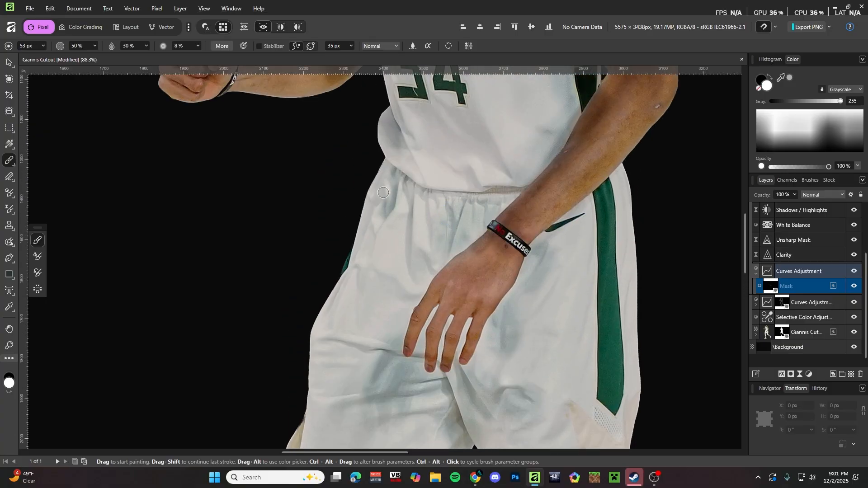
{"action": "scroll", "coordinate": [510, 187], "scroll_direction": "up", "scroll_amount": 5}
{"action": "key", "text": "["}
{"action": "mouse_move", "coordinate": [330, 232]}
{"action": "left_mouse_down"}
{"action": "mouse_move", "coordinate": [341, 275]}
{"action": "mouse_move", "coordinate": [361, 248]}
{"action": "left_mouse_up"}
{"action": "scroll", "coordinate": [362, 248], "scroll_direction": "up", "scroll_amount": 3}
{"action": "mouse_move", "coordinate": [312, 273]}
{"action": "left_mouse_down"}
{"action": "mouse_move", "coordinate": [273, 304]}
{"action": "mouse_move", "coordinate": [361, 306]}
{"action": "mouse_move", "coordinate": [355, 259]}
{"action": "mouse_move", "coordinate": [369, 316]}
{"action": "left_mouse_up"}
{"action": "key", "text": "]"}
{"action": "scroll", "coordinate": [354, 242], "scroll_direction": "up", "scroll_amount": 1}
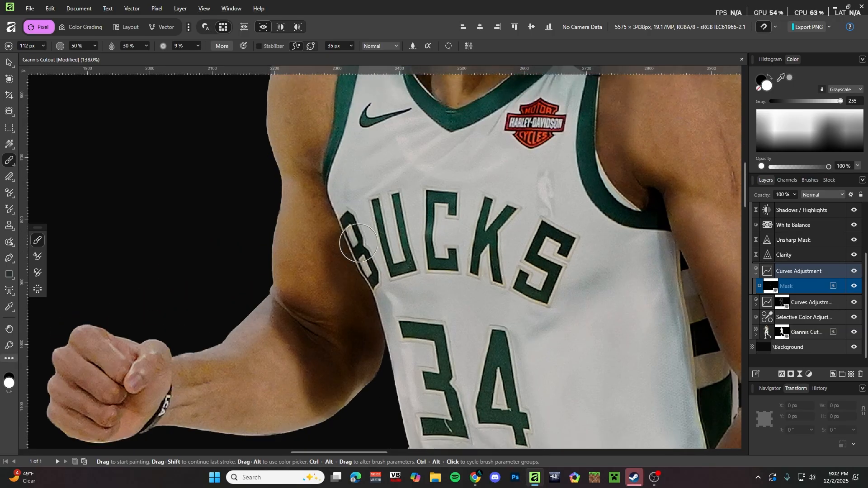
- Paint white on the mask along the bent arm's side of the jersey up to the armhole with the 112 px brush
{"action": "scroll", "coordinate": [362, 203], "scroll_direction": "down", "scroll_amount": 6}
{"action": "scroll", "coordinate": [394, 258], "scroll_direction": "up", "scroll_amount": 6}
{"action": "scroll", "coordinate": [345, 209], "scroll_direction": "up", "scroll_amount": 8}
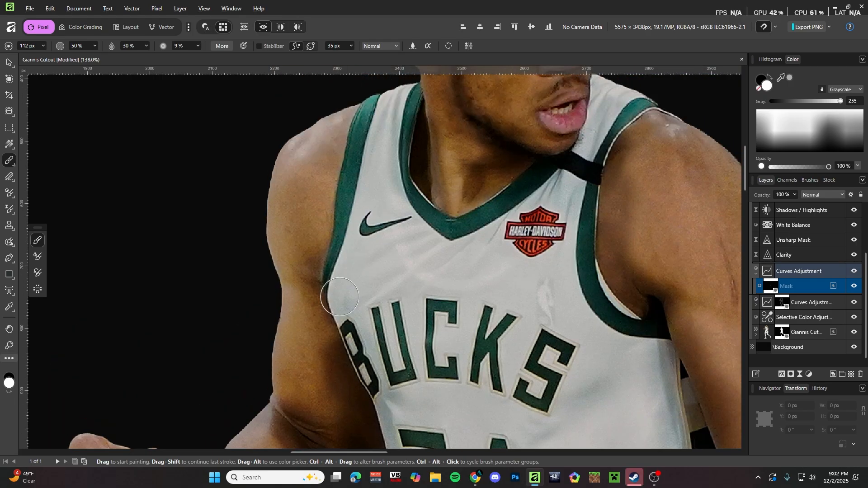
{"action": "mouse_move", "coordinate": [343, 316]}
{"action": "left_mouse_down"}
{"action": "mouse_move", "coordinate": [353, 206]}
{"action": "mouse_move", "coordinate": [365, 185]}
{"action": "left_mouse_up"}
{"action": "left_click_drag", "start_coordinate": [417, 193], "coordinate": [408, 193]}
- Enlarge the brush to 173 px and paint white on the mask over the folds of the shorts' far leg
{"action": "scroll", "coordinate": [387, 147], "scroll_direction": "down", "scroll_amount": 3}
{"action": "scroll", "coordinate": [425, 217], "scroll_direction": "down", "scroll_amount": 7}
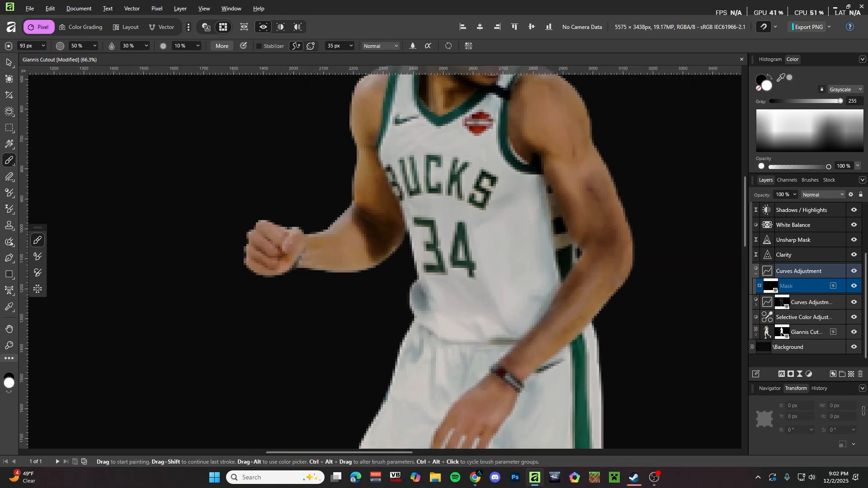
{"action": "left_click_drag", "start_coordinate": [422, 228], "coordinate": [457, 227]}
{"action": "scroll", "coordinate": [457, 226], "scroll_direction": "down", "scroll_amount": 6}
{"action": "left_click_drag", "start_coordinate": [437, 194], "coordinate": [431, 230]}
{"action": "scroll", "coordinate": [406, 237], "scroll_direction": "down", "scroll_amount": 3}
{"action": "left_click_drag", "start_coordinate": [387, 258], "coordinate": [423, 250]}
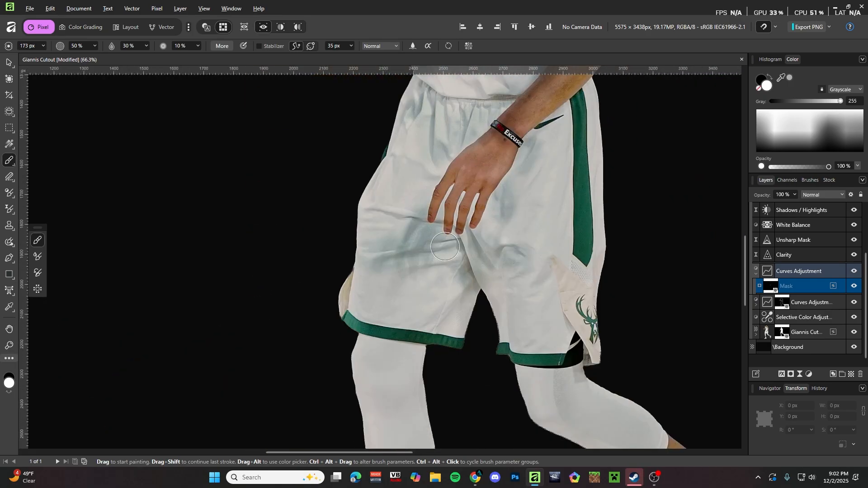
- Enlarge the brush to 230 px and paint white on the mask over the trailing leg's white tights
{"action": "scroll", "coordinate": [445, 231], "scroll_direction": "down", "scroll_amount": 4}
{"action": "left_click_drag", "start_coordinate": [456, 221], "coordinate": [447, 221], "text": "ctrl+alt"}
{"action": "scroll", "coordinate": [443, 212], "scroll_direction": "down", "scroll_amount": 2}
{"action": "scroll", "coordinate": [437, 267], "scroll_direction": "down", "scroll_amount": 4}
{"action": "scroll", "coordinate": [499, 335], "scroll_direction": "up", "scroll_amount": 1}
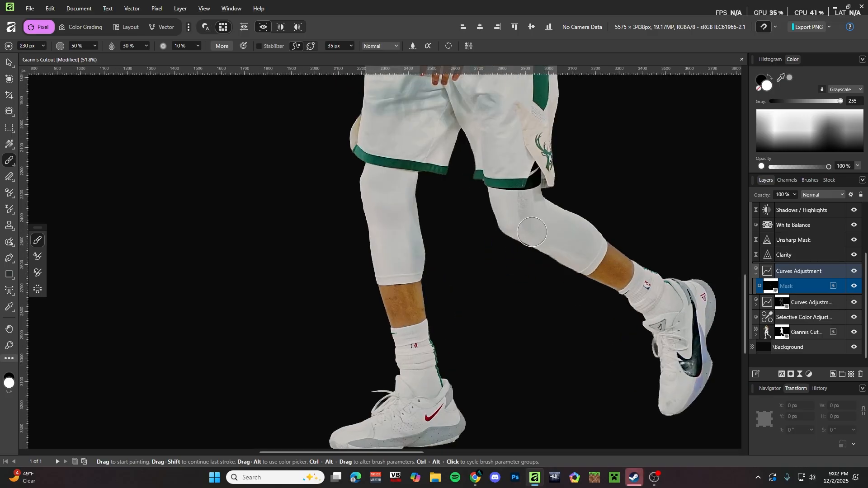
{"action": "mouse_move", "coordinate": [524, 208]}
{"action": "left_mouse_down"}
{"action": "mouse_move", "coordinate": [576, 231]}
{"action": "mouse_move", "coordinate": [583, 254]}
{"action": "left_mouse_up"}
{"action": "key", "text": "x"}
{"action": "scroll", "coordinate": [494, 221], "scroll_direction": "up", "scroll_amount": 1}
{"action": "left_click_drag", "start_coordinate": [501, 230], "coordinate": [536, 241], "text": "ctrl+alt"}
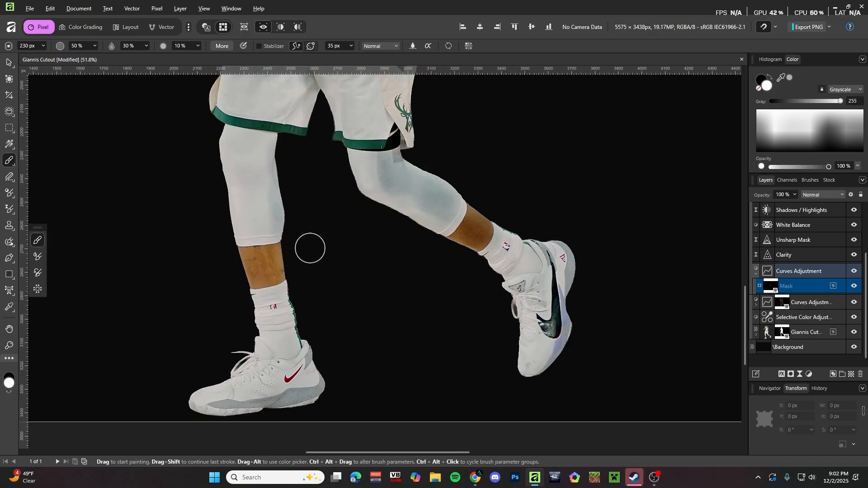
{"action": "key", "text": "x"}
{"action": "key", "text": "x"}
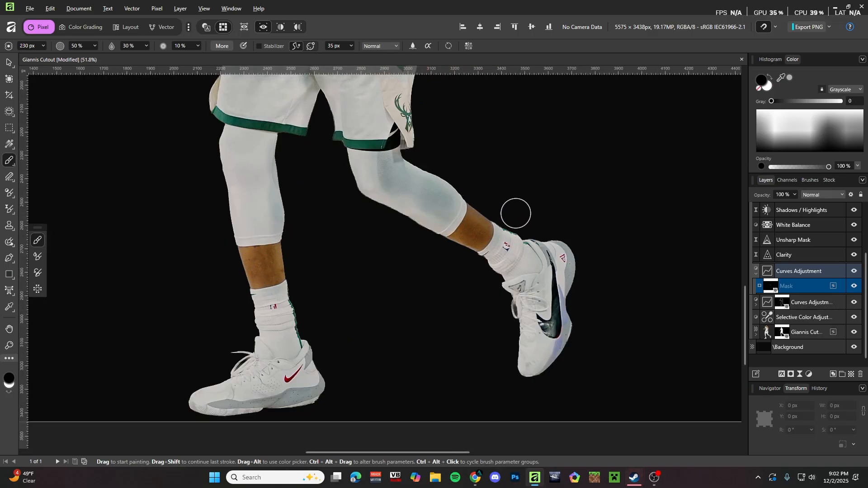
- Paint white on the mask over the raised shoe and restore its heel edge with black
{"action": "key", "text": "x"}
{"action": "scroll", "coordinate": [362, 247], "scroll_direction": "down", "scroll_amount": 1}
{"action": "scroll", "coordinate": [513, 284], "scroll_direction": "up", "scroll_amount": 3}
{"action": "mouse_move", "coordinate": [484, 235]}
{"action": "left_mouse_down"}
{"action": "mouse_move", "coordinate": [490, 303]}
{"action": "mouse_move", "coordinate": [480, 322]}
{"action": "left_mouse_up"}
{"action": "key", "text": "x"}
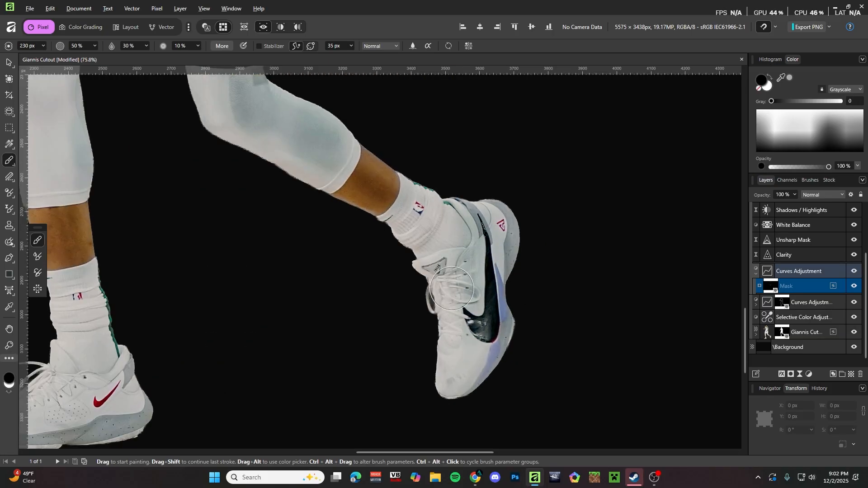
{"action": "key", "text": "x"}
{"action": "key", "text": "x"}
{"action": "left_click_drag", "start_coordinate": [526, 276], "coordinate": [508, 232]}
- Reduce the brush to 158 px and dab white on the mask at the raised shoe's tongue
{"action": "key", "text": "x"}
{"action": "key", "text": "bracketleft"}
{"action": "key", "text": "bracketleft"}
{"action": "key", "text": "bracketleft"}
{"action": "key", "text": "bracketleft"}
{"action": "left_click", "coordinate": [431, 260]}
{"action": "left_click_drag", "start_coordinate": [461, 215], "coordinate": [677, 172]}
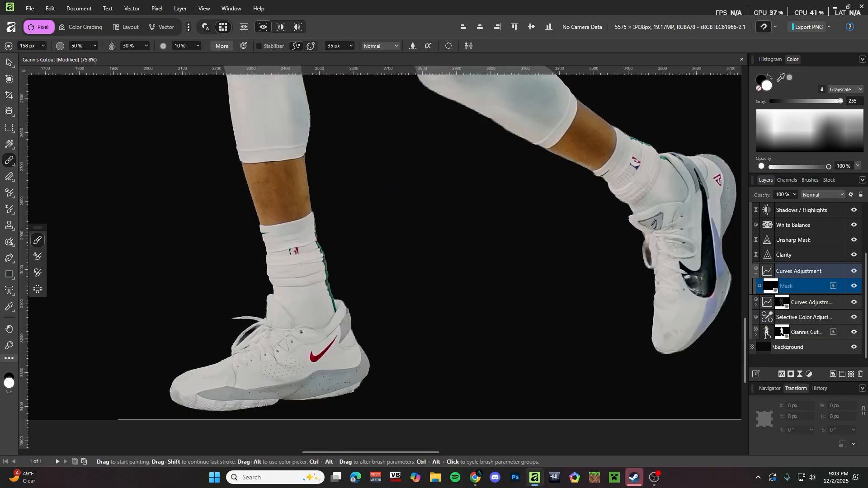
{"action": "scroll", "coordinate": [317, 316], "scroll_direction": "up", "scroll_amount": 1}
{"action": "key", "text": "x"}
{"action": "key", "text": "x"}
{"action": "key", "text": "x"}
{"action": "scroll", "coordinate": [354, 336], "scroll_direction": "down", "scroll_amount": 7}
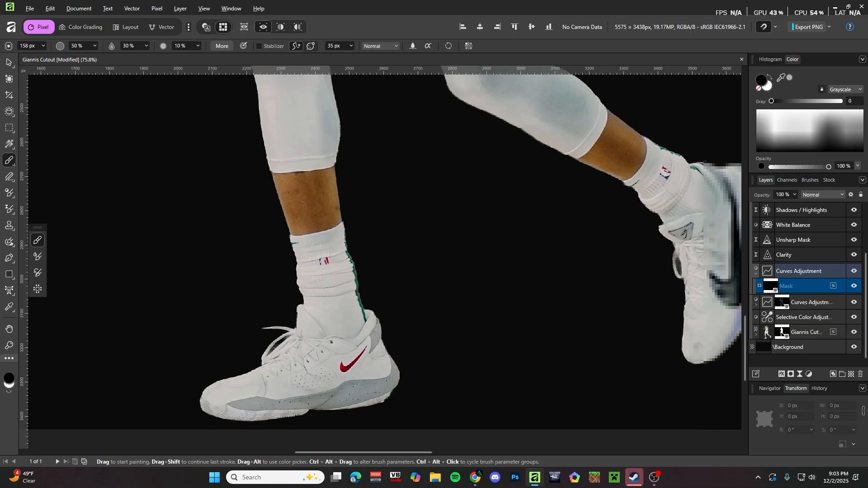
- Reduce the black mask brush to 97 px and check the raised fist and forearm
{"action": "left_click_drag", "start_coordinate": [367, 90], "coordinate": [369, 272]}
{"action": "scroll", "coordinate": [316, 294], "scroll_direction": "up", "scroll_amount": 7}
{"action": "key", "text": "bracketleft"}
{"action": "key", "text": "bracketleft"}
{"action": "key", "text": "bracketleft"}
{"action": "key", "text": "bracketleft"}
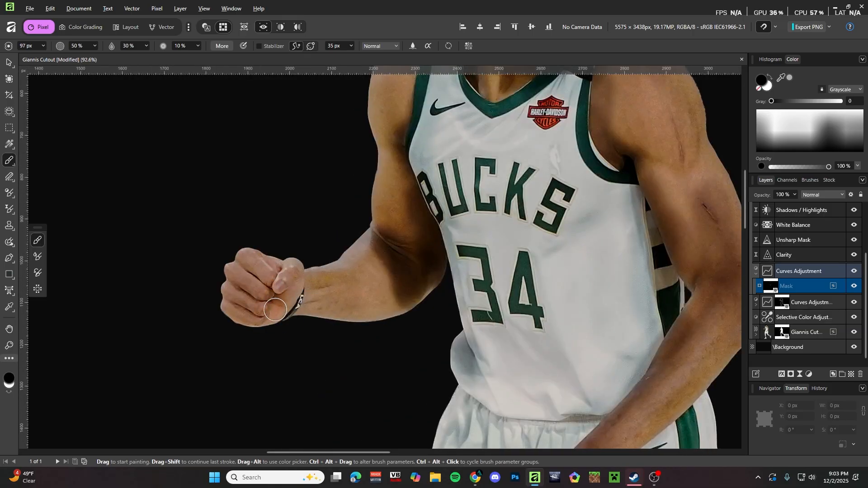
{"action": "scroll", "coordinate": [275, 310], "scroll_direction": "up", "scroll_amount": 1}
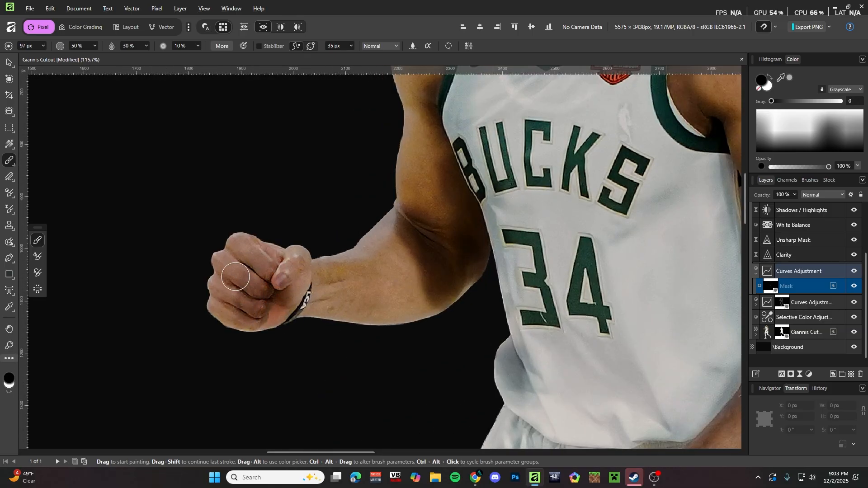
- Switch the mask brush to white and enlarge it to 135 px for the hair
{"action": "scroll", "coordinate": [271, 287], "scroll_direction": "down", "scroll_amount": 6}
{"action": "scroll", "coordinate": [382, 192], "scroll_direction": "up", "scroll_amount": 6}
{"action": "key", "text": "x"}
{"action": "key", "text": "bracketright"}
{"action": "key", "text": "bracketright"}
{"action": "key", "text": "bracketright"}
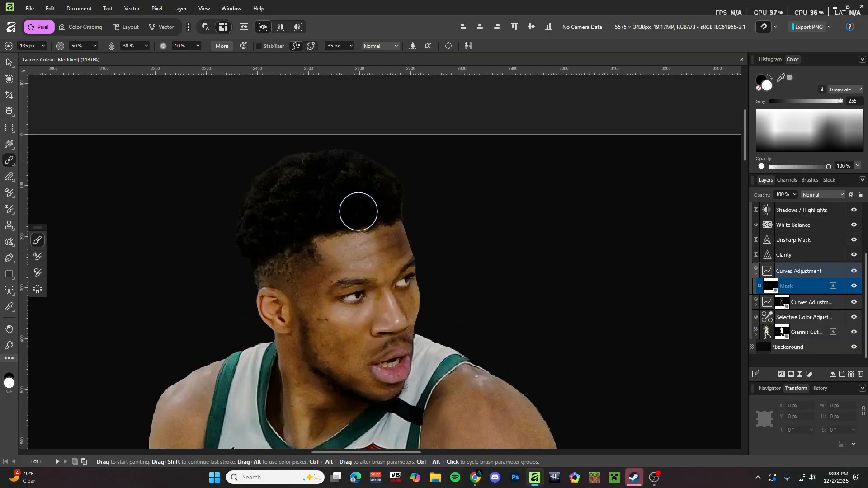
{"action": "scroll", "coordinate": [316, 280], "scroll_direction": "down", "scroll_amount": 5}
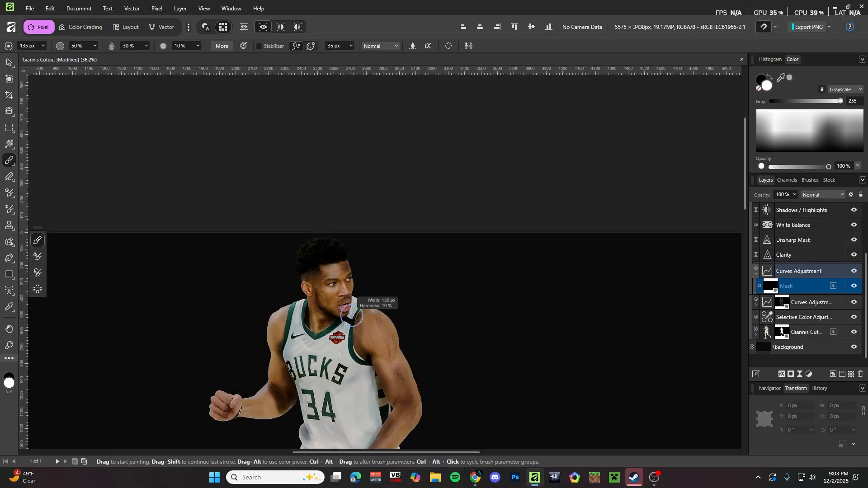
{"action": "scroll", "coordinate": [351, 316], "scroll_direction": "down", "scroll_amount": 3}
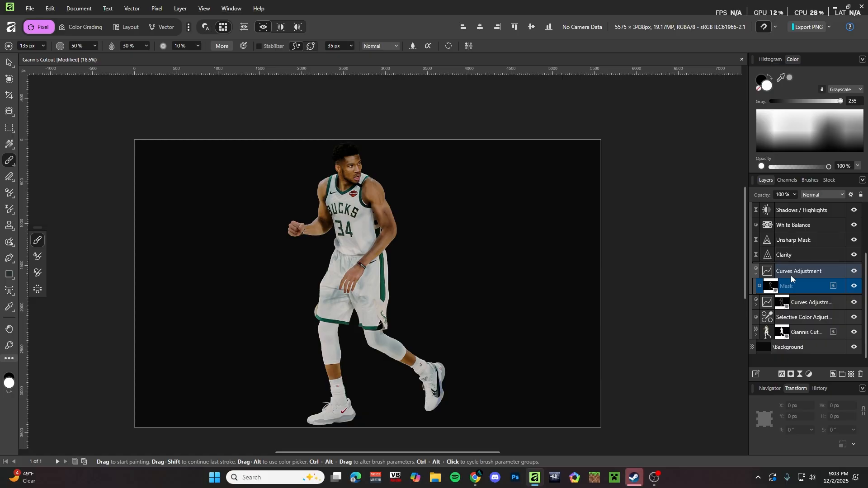
- Collapse the upper Curves adjustment's mask and toggle the adjustment's visibility to compare its effect on the whole figure
{"action": "left_click", "coordinate": [757, 270]}
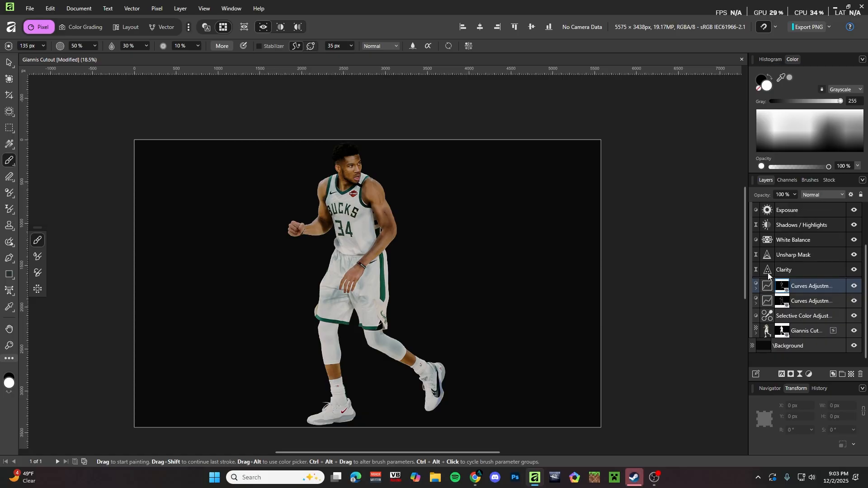
{"action": "left_click", "coordinate": [854, 287]}
{"action": "left_click", "coordinate": [853, 287]}
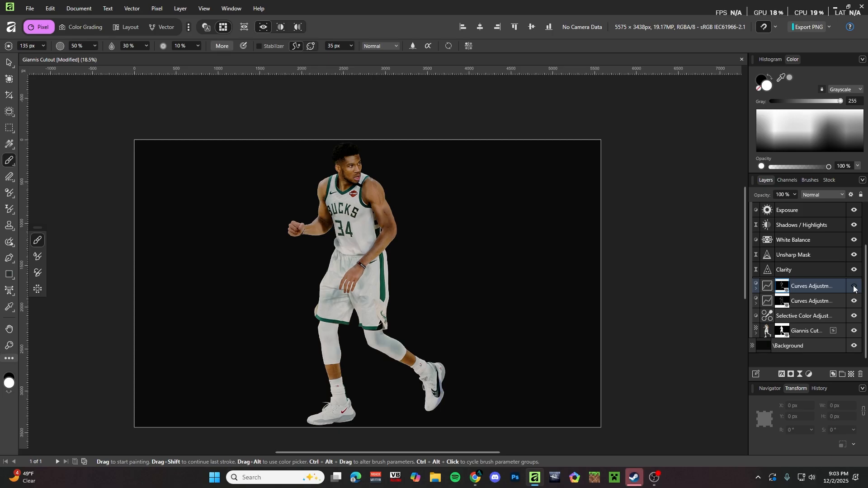
{"action": "left_click", "coordinate": [854, 287]}
{"action": "left_click", "coordinate": [853, 288]}
{"action": "left_click", "coordinate": [854, 287]}
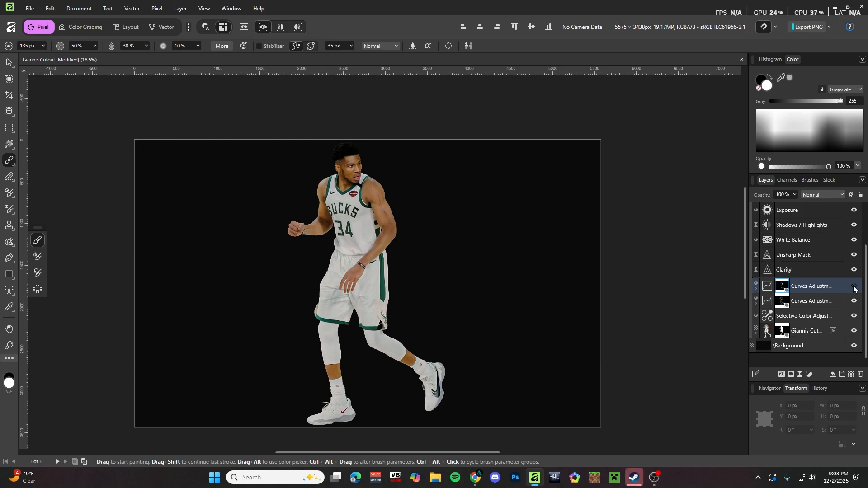
{"action": "left_click", "coordinate": [854, 288]}
{"action": "left_click", "coordinate": [854, 287]}
{"action": "left_click", "coordinate": [854, 287]}
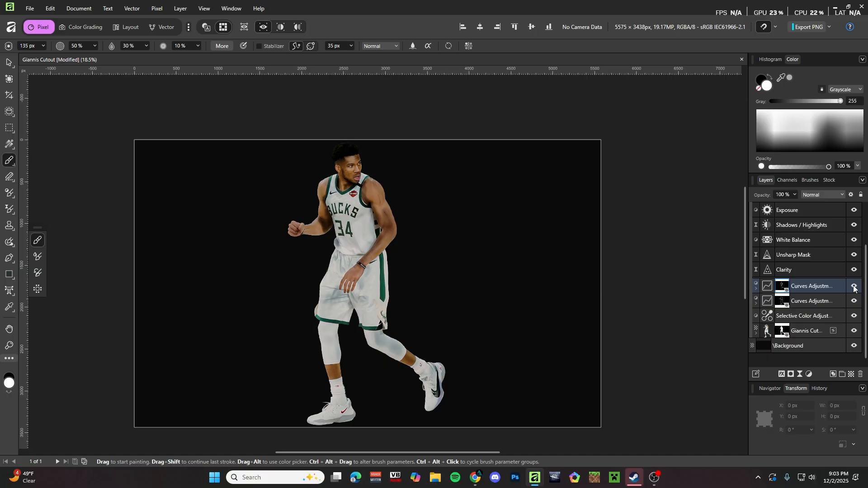
{"action": "left_click", "coordinate": [854, 287]}
{"action": "scroll", "coordinate": [465, 204], "scroll_direction": "down", "scroll_amount": 5}
{"action": "scroll", "coordinate": [439, 207], "scroll_direction": "up", "scroll_amount": 5}
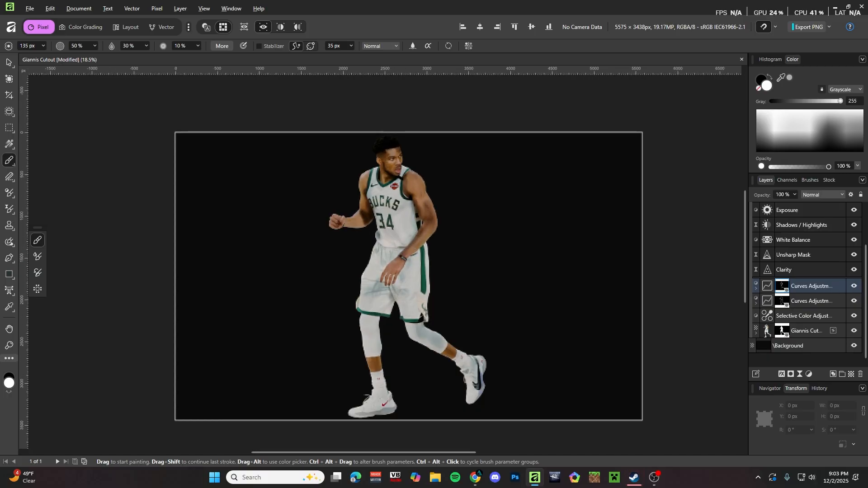
{"action": "scroll", "coordinate": [425, 137], "scroll_direction": "up", "scroll_amount": 2}
{"action": "scroll", "coordinate": [424, 172], "scroll_direction": "down", "scroll_amount": 2}
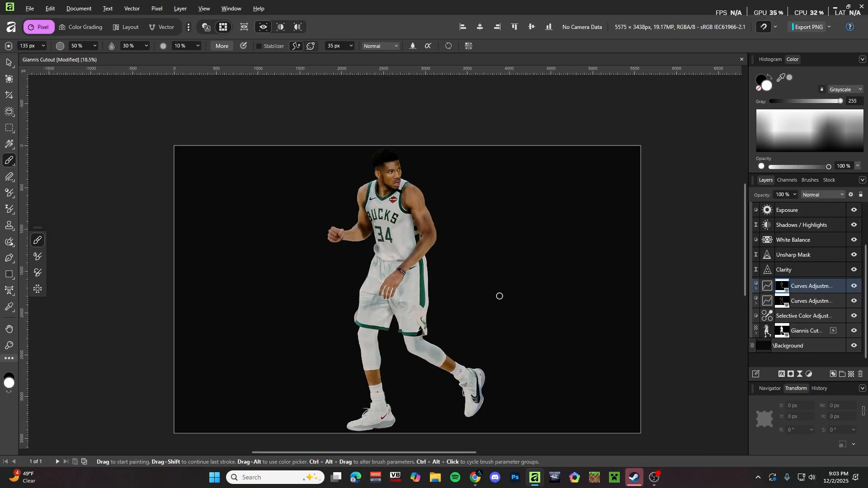
{"action": "scroll", "coordinate": [498, 296], "scroll_direction": "down", "scroll_amount": 2}
{"action": "scroll", "coordinate": [579, 291], "scroll_direction": "up", "scroll_amount": 1}
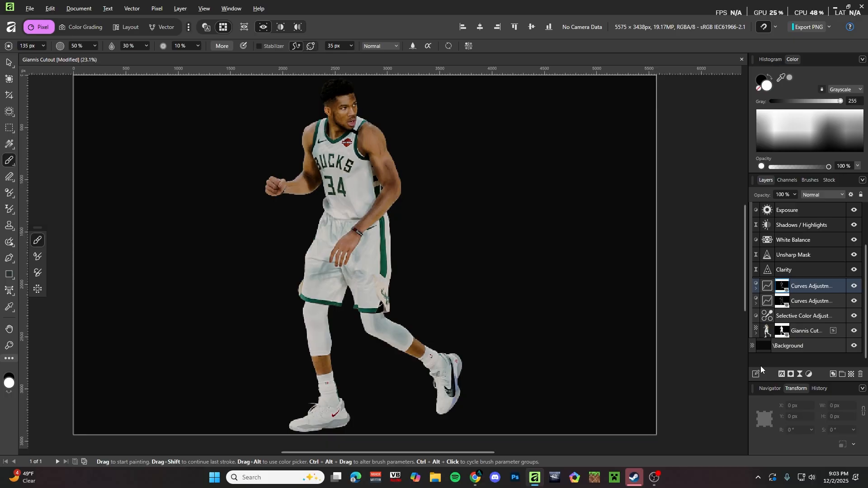
- Add a Brightness / Contrast adjustment with Brightness at 78% above the Curves adjustments and hide its effect with an inverted mask
{"action": "left_click", "coordinate": [810, 375]}
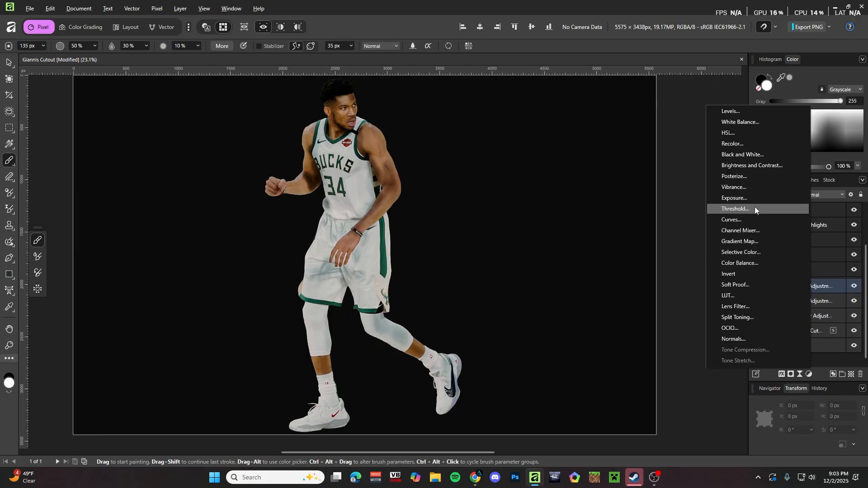
{"action": "left_click", "coordinate": [757, 166]}
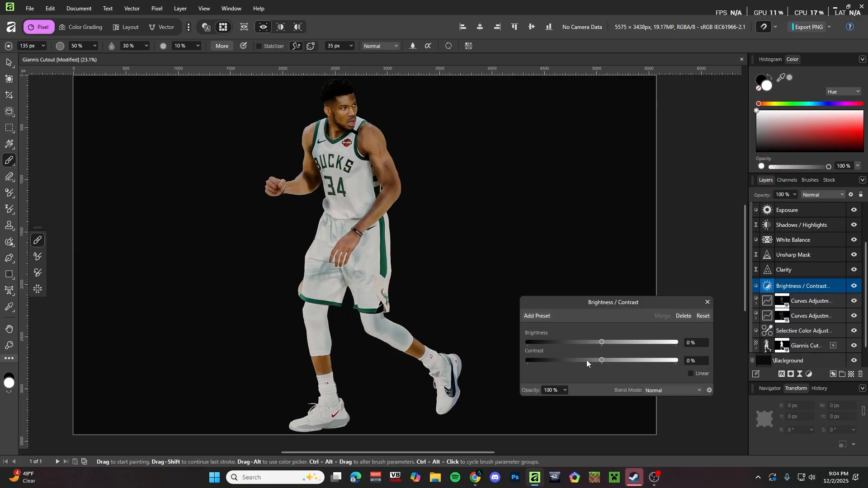
{"action": "scroll", "coordinate": [319, 192], "scroll_direction": "up", "scroll_amount": 2}
{"action": "scroll", "coordinate": [461, 303], "scroll_direction": "down", "scroll_amount": 1}
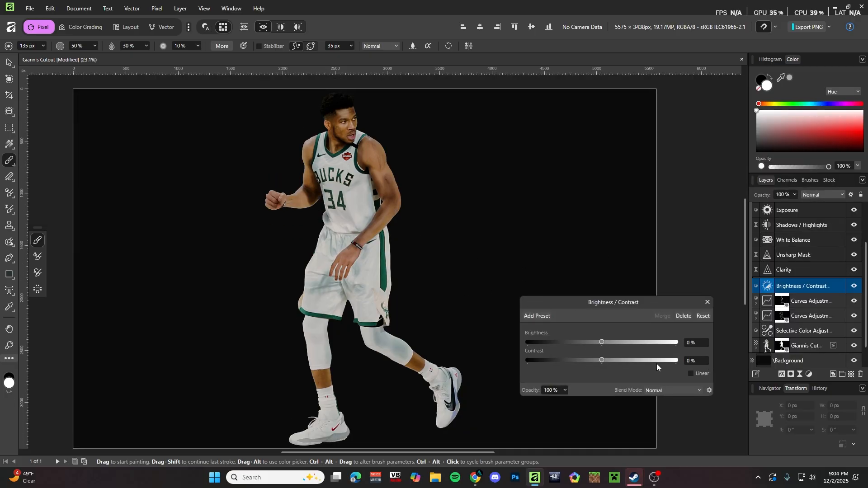
{"action": "left_click_drag", "start_coordinate": [602, 342], "coordinate": [648, 343]}
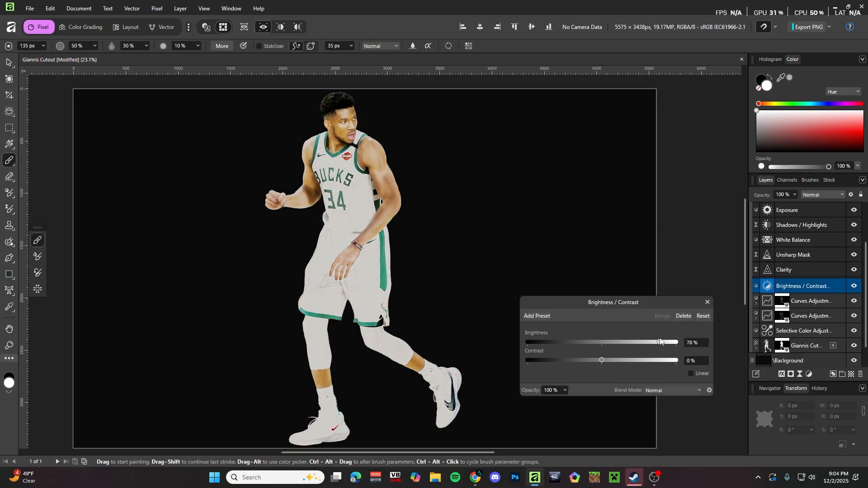
{"action": "left_click", "coordinate": [708, 302]}
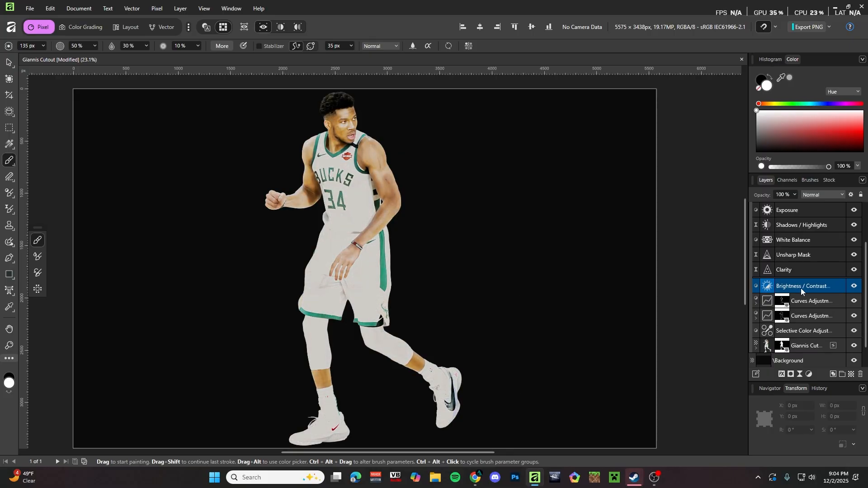
{"action": "left_click", "coordinate": [791, 374], "text": "alt"}
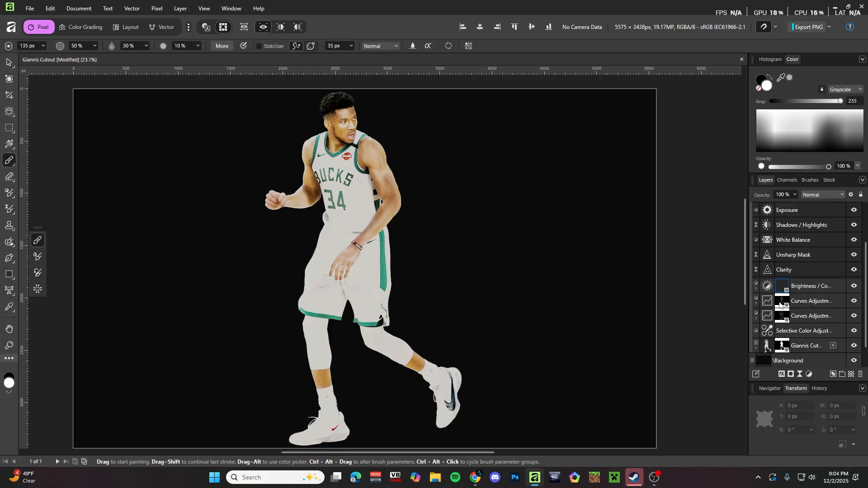
{"action": "left_click", "coordinate": [756, 289]}
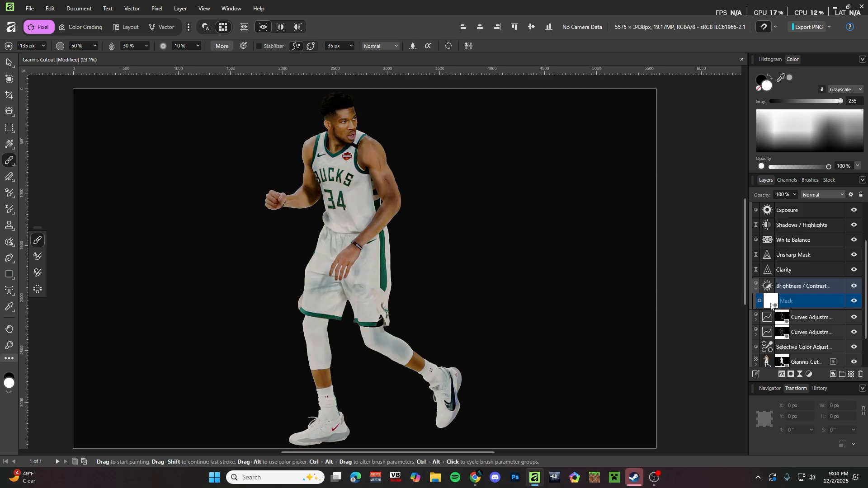
- Reduce the brush to 10 px and paint white on the Brightness / Contrast mask over the near eye's white and iris
{"action": "scroll", "coordinate": [325, 101], "scroll_direction": "up", "scroll_amount": 6}
{"action": "mouse_move", "coordinate": [337, 201]}
{"action": "left_mouse_down"}
{"action": "mouse_move", "coordinate": [317, 202]}
{"action": "mouse_move", "coordinate": [319, 192]}
{"action": "mouse_move", "coordinate": [301, 194]}
{"action": "mouse_move", "coordinate": [304, 189]}
{"action": "mouse_move", "coordinate": [263, 204]}
{"action": "left_mouse_up"}
{"action": "scroll", "coordinate": [332, 202], "scroll_direction": "up", "scroll_amount": 6}
{"action": "scroll", "coordinate": [301, 194], "scroll_direction": "up", "scroll_amount": 3}
{"action": "left_click_drag", "start_coordinate": [313, 213], "coordinate": [347, 188]}
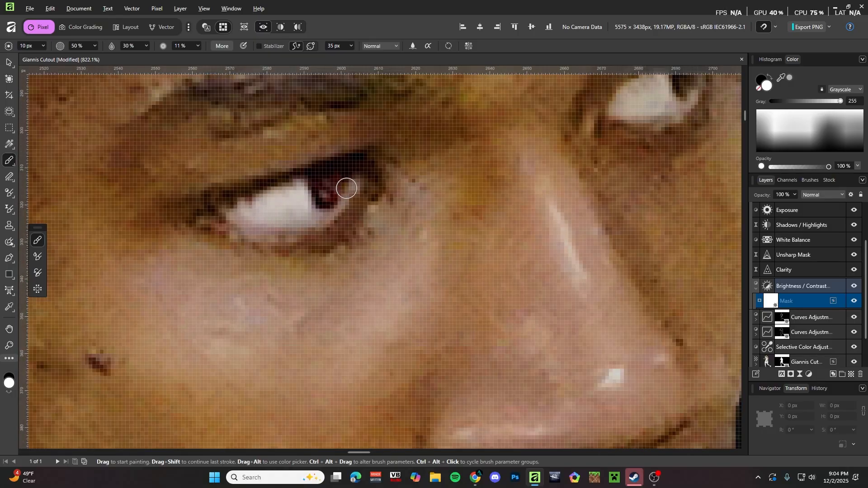
{"action": "mouse_move", "coordinate": [328, 215]}
{"action": "left_mouse_down"}
{"action": "mouse_move", "coordinate": [313, 185]}
{"action": "mouse_move", "coordinate": [349, 186]}
{"action": "mouse_move", "coordinate": [348, 178]}
{"action": "mouse_move", "coordinate": [323, 184]}
{"action": "left_mouse_up"}
{"action": "scroll", "coordinate": [323, 184], "scroll_direction": "down", "scroll_amount": 2}
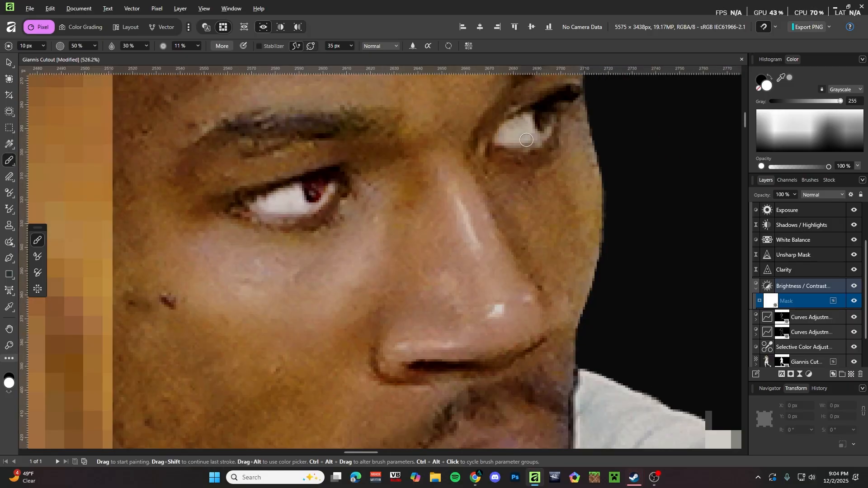
- Paint white on the Brightness / Contrast mask over the far eye's white and iris
{"action": "scroll", "coordinate": [608, 139], "scroll_direction": "up", "scroll_amount": 2}
{"action": "scroll", "coordinate": [608, 138], "scroll_direction": "up", "scroll_amount": 3}
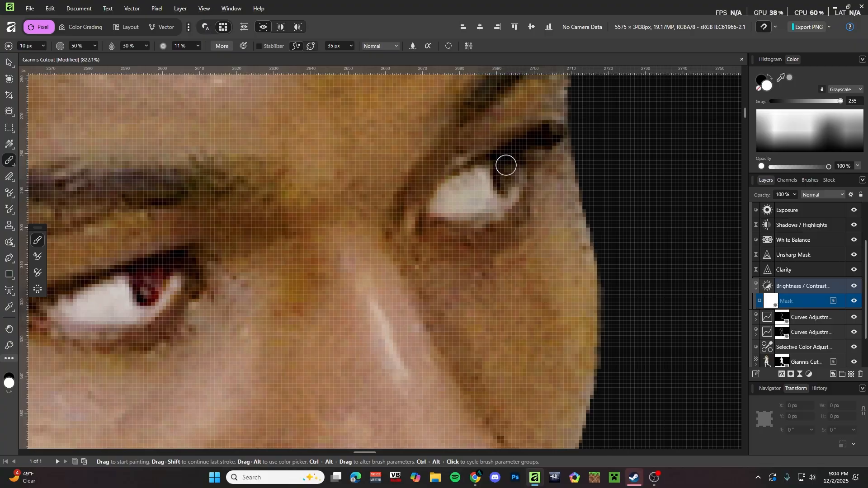
{"action": "mouse_move", "coordinate": [507, 165]}
{"action": "left_mouse_down"}
{"action": "mouse_move", "coordinate": [448, 203]}
{"action": "mouse_move", "coordinate": [509, 192]}
{"action": "mouse_move", "coordinate": [469, 205]}
{"action": "mouse_move", "coordinate": [504, 202]}
{"action": "mouse_move", "coordinate": [455, 208]}
{"action": "left_mouse_up"}
{"action": "scroll", "coordinate": [489, 194], "scroll_direction": "down", "scroll_amount": 3}
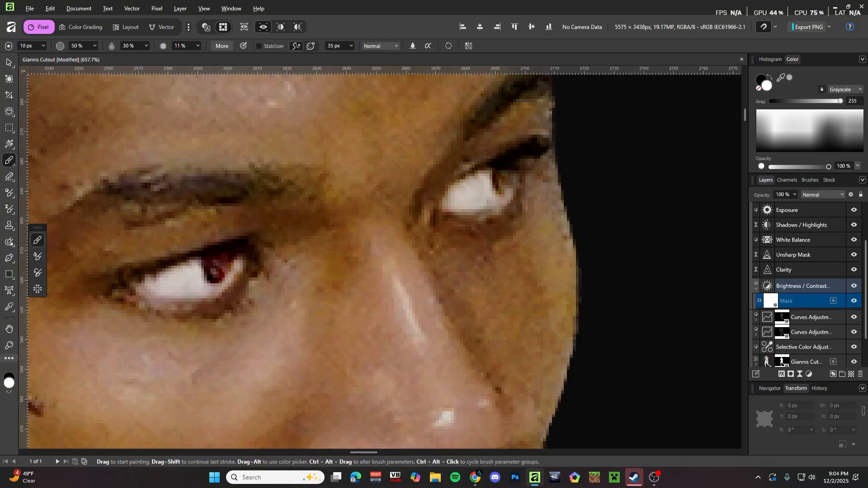
{"action": "scroll", "coordinate": [471, 190], "scroll_direction": "down", "scroll_amount": 5}
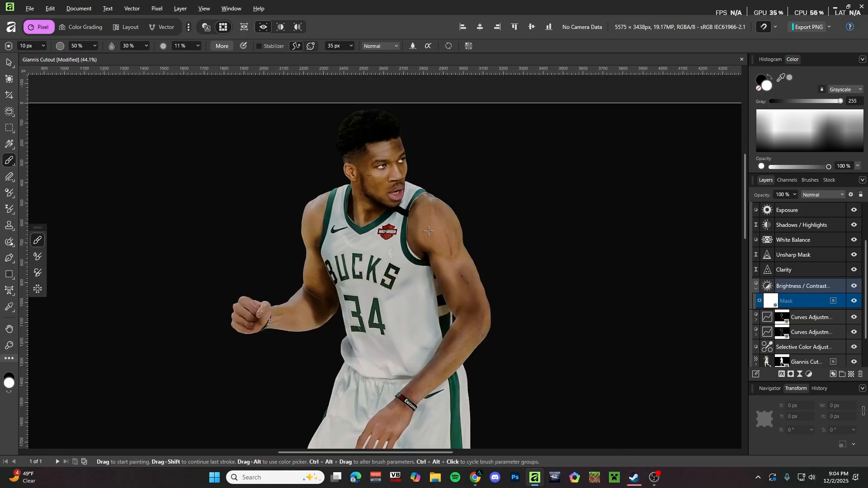
{"action": "scroll", "coordinate": [426, 222], "scroll_direction": "up", "scroll_amount": 3}
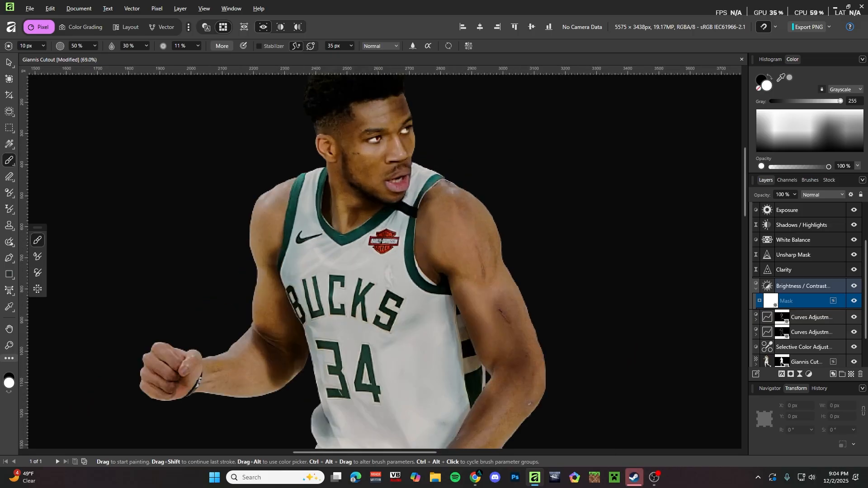
- Reduce the brush to 6 px and paint white on the Brightness / Contrast mask over each visible tooth
{"action": "scroll", "coordinate": [384, 183], "scroll_direction": "up", "scroll_amount": 10}
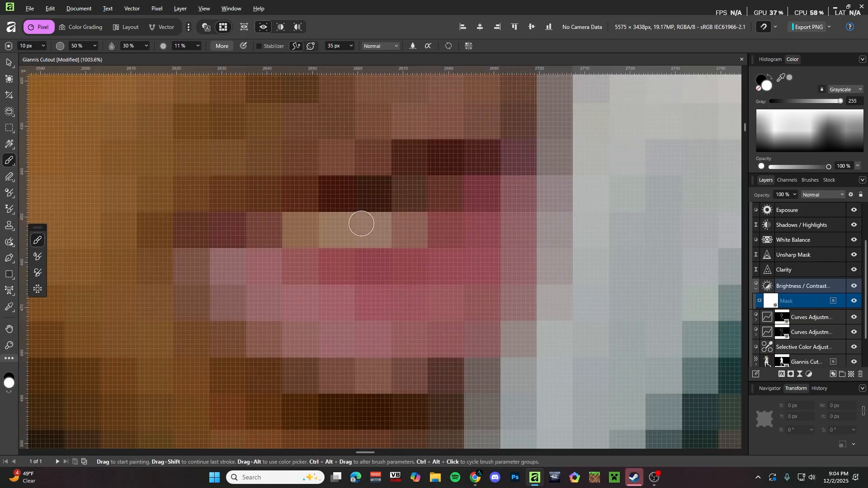
{"action": "left_click_drag", "start_coordinate": [361, 223], "coordinate": [325, 221]}
{"action": "scroll", "coordinate": [323, 219], "scroll_direction": "up", "scroll_amount": 2}
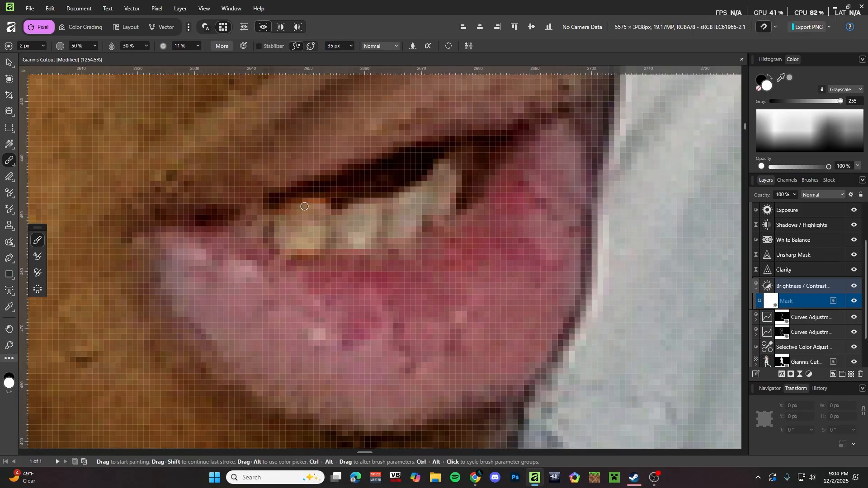
{"action": "left_click_drag", "start_coordinate": [303, 224], "coordinate": [309, 219]}
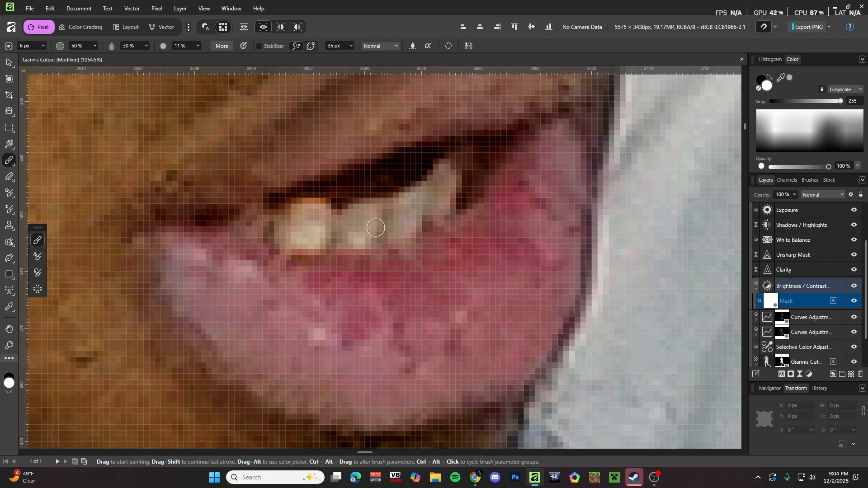
{"action": "left_click_drag", "start_coordinate": [369, 214], "coordinate": [369, 230]}
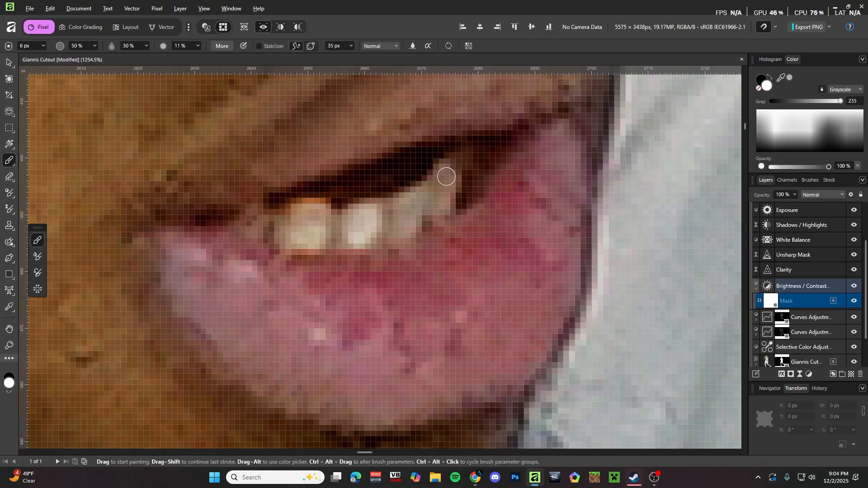
{"action": "left_click_drag", "start_coordinate": [447, 177], "coordinate": [435, 187]}
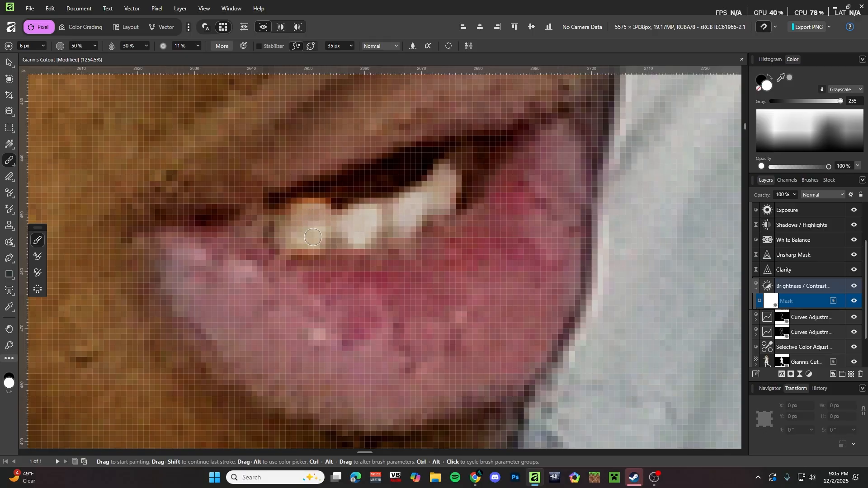
{"action": "scroll", "coordinate": [384, 219], "scroll_direction": "down", "scroll_amount": 17}
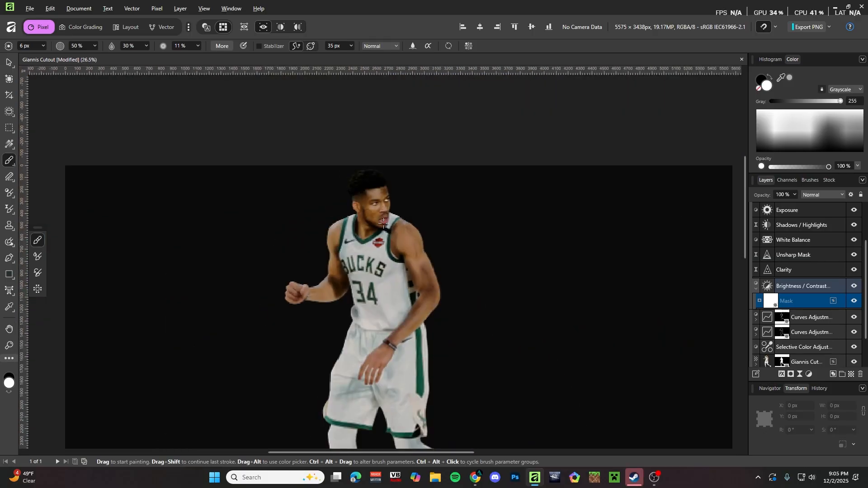
- Enlarge the brush to 121 px and paint white on the mask along the underside of the bent forearm near the elbow
{"action": "scroll", "coordinate": [398, 187], "scroll_direction": "down", "scroll_amount": 3}
{"action": "scroll", "coordinate": [398, 186], "scroll_direction": "up", "scroll_amount": 1}
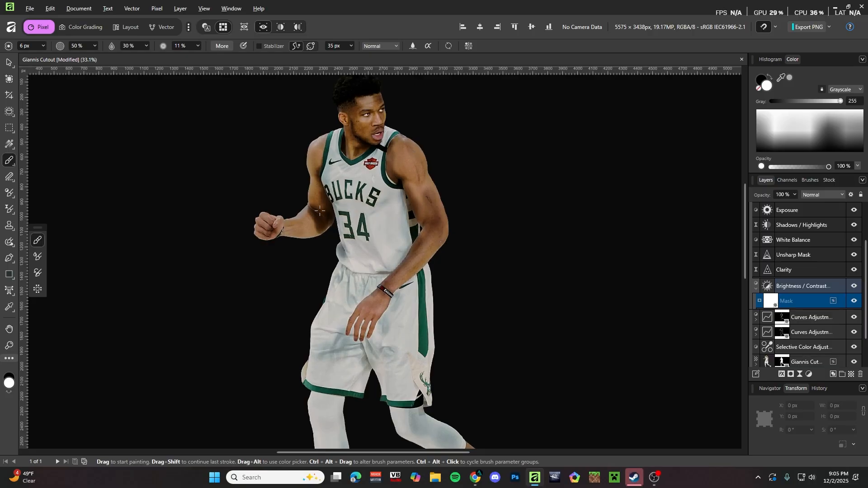
{"action": "scroll", "coordinate": [319, 210], "scroll_direction": "up", "scroll_amount": 3}
{"action": "scroll", "coordinate": [325, 249], "scroll_direction": "up", "scroll_amount": 2}
{"action": "left_click_drag", "start_coordinate": [316, 251], "coordinate": [327, 243]}
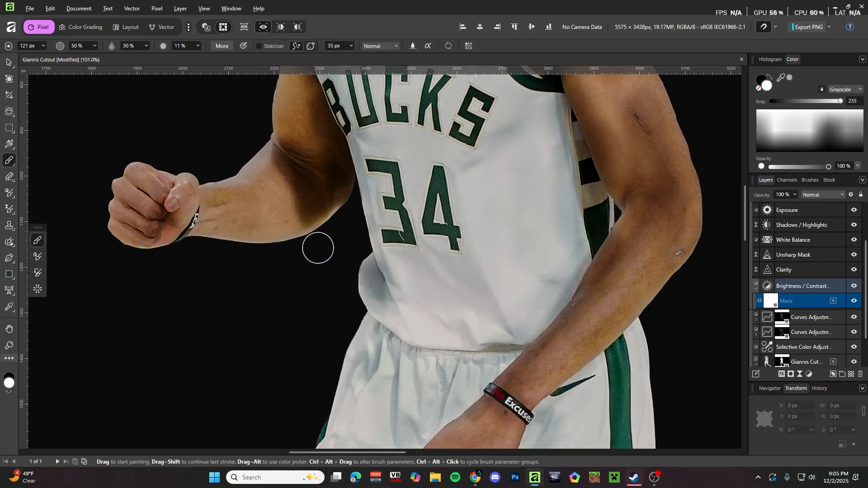
{"action": "scroll", "coordinate": [319, 241], "scroll_direction": "down", "scroll_amount": 3}
{"action": "scroll", "coordinate": [542, 217], "scroll_direction": "up", "scroll_amount": 2}
- Enlarge the brush to 199 px and paint white on the Brightness / Contrast mask along the outer edge of the lowered arm
{"action": "scroll", "coordinate": [515, 204], "scroll_direction": "down", "scroll_amount": 1}
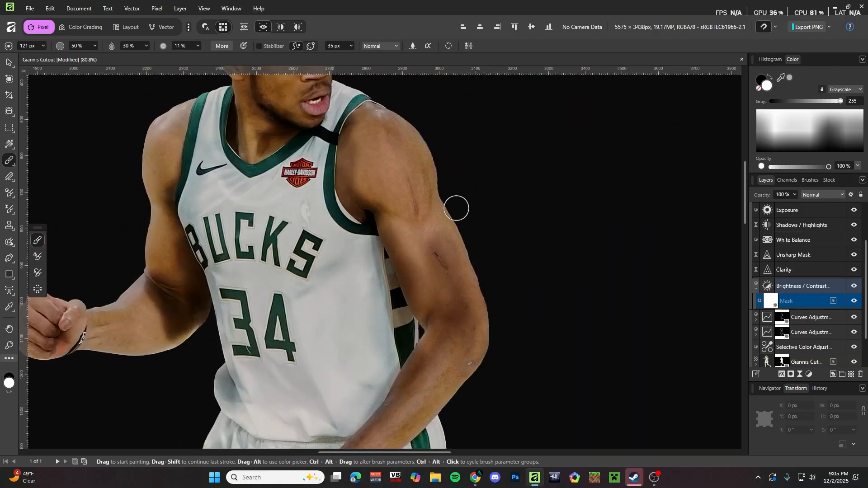
{"action": "scroll", "coordinate": [540, 316], "scroll_direction": "up", "scroll_amount": 2}
{"action": "left_click_drag", "start_coordinate": [480, 229], "coordinate": [507, 227]}
{"action": "scroll", "coordinate": [461, 171], "scroll_direction": "down", "scroll_amount": 1}
{"action": "scroll", "coordinate": [493, 235], "scroll_direction": "down", "scroll_amount": 2}
{"action": "scroll", "coordinate": [494, 236], "scroll_direction": "down", "scroll_amount": 1}
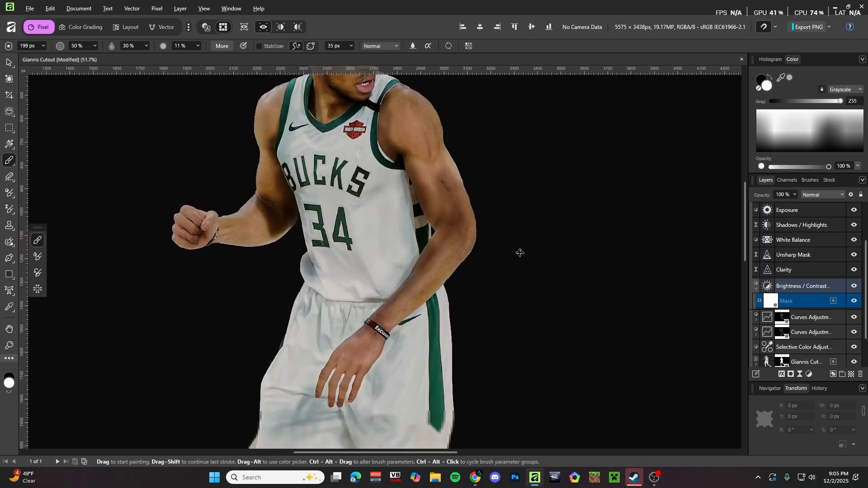
{"action": "scroll", "coordinate": [533, 259], "scroll_direction": "up", "scroll_amount": 2}
{"action": "scroll", "coordinate": [515, 246], "scroll_direction": "down", "scroll_amount": 1}
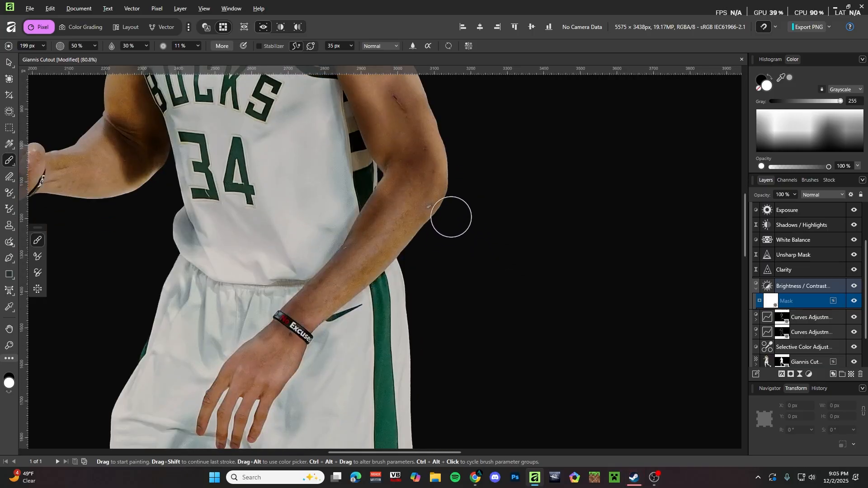
{"action": "scroll", "coordinate": [447, 292], "scroll_direction": "down", "scroll_amount": 5}
{"action": "scroll", "coordinate": [318, 185], "scroll_direction": "up", "scroll_amount": 4}
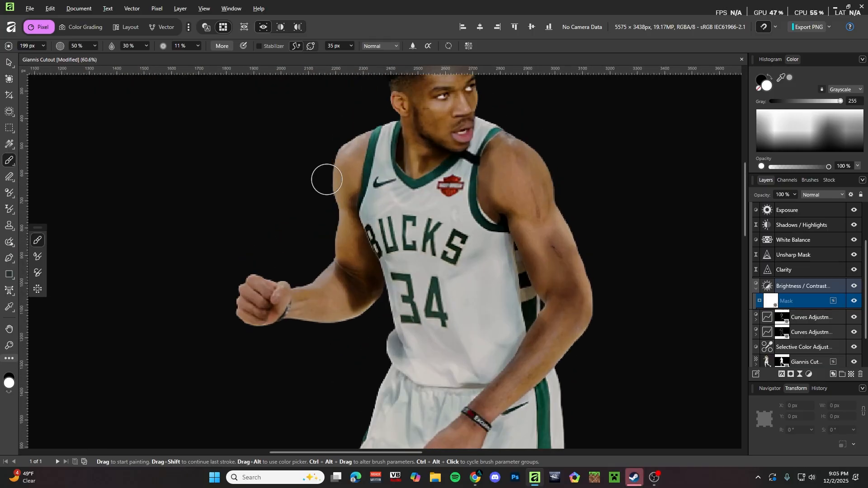
- Paint white on the mask along the bent arm's shoulder edge, and over the face with the brush reduced to 114 px
{"action": "scroll", "coordinate": [334, 183], "scroll_direction": "down", "scroll_amount": 2}
{"action": "scroll", "coordinate": [342, 194], "scroll_direction": "up", "scroll_amount": 4}
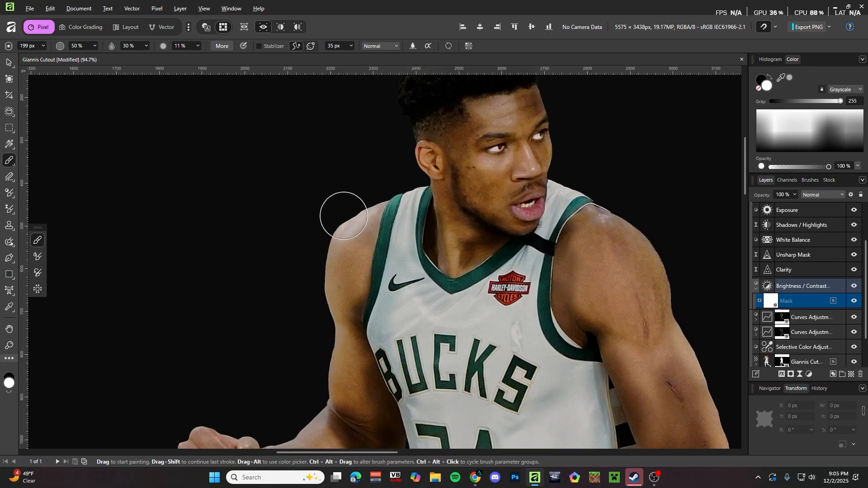
{"action": "scroll", "coordinate": [362, 199], "scroll_direction": "up", "scroll_amount": 1}
{"action": "scroll", "coordinate": [367, 193], "scroll_direction": "down", "scroll_amount": 1}
{"action": "scroll", "coordinate": [321, 249], "scroll_direction": "up", "scroll_amount": 1}
{"action": "scroll", "coordinate": [554, 169], "scroll_direction": "up", "scroll_amount": 2}
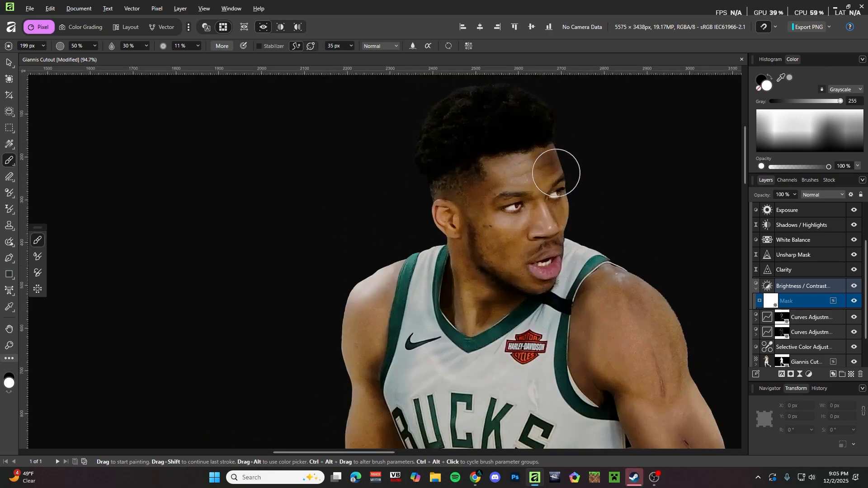
{"action": "left_click_drag", "start_coordinate": [511, 174], "coordinate": [510, 169], "text": "ctrl+alt"}
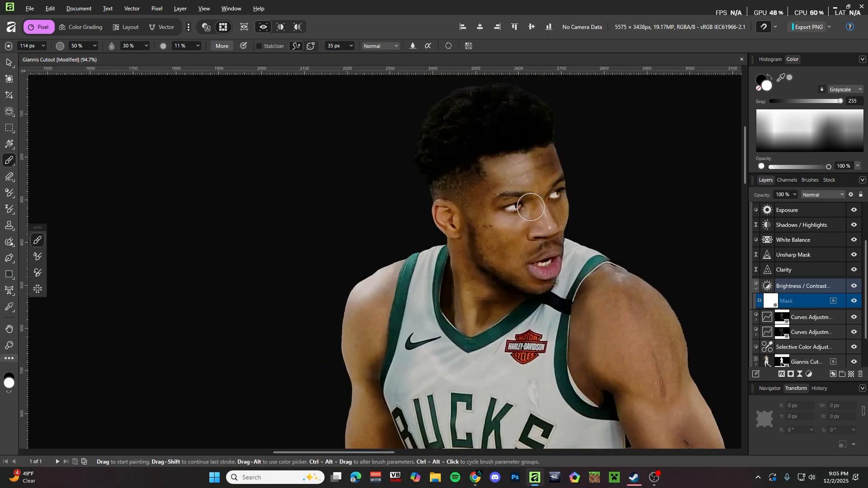
{"action": "scroll", "coordinate": [554, 224], "scroll_direction": "down", "scroll_amount": 4}
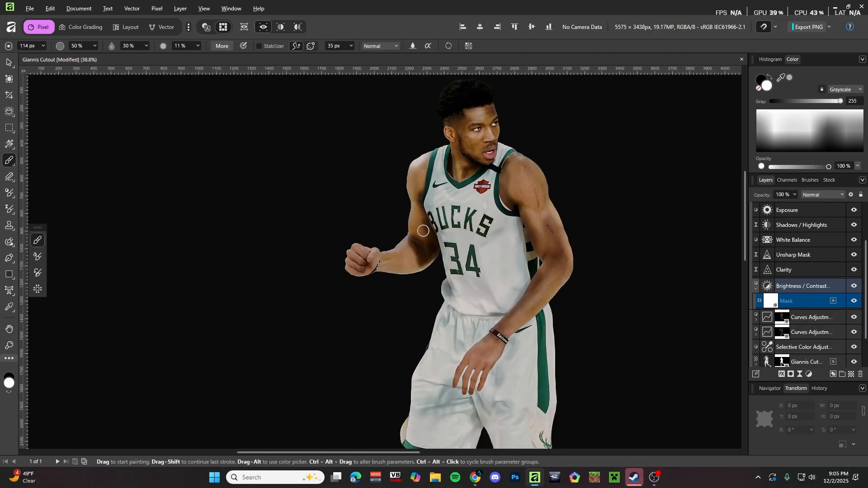
- Enlarge the brush to 170 px and paint white on the Brightness / Contrast mask along the bent forearm
{"action": "scroll", "coordinate": [405, 226], "scroll_direction": "up", "scroll_amount": 4}
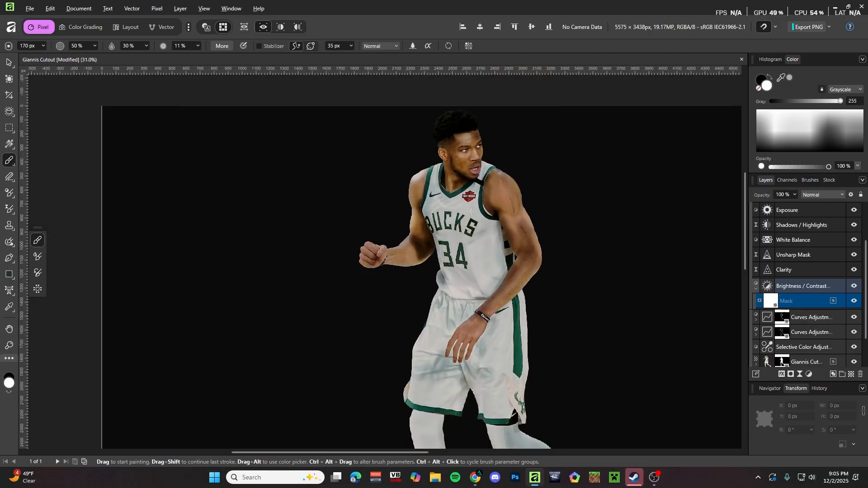
{"action": "scroll", "coordinate": [402, 239], "scroll_direction": "down", "scroll_amount": 4}
{"action": "scroll", "coordinate": [401, 226], "scroll_direction": "up", "scroll_amount": 3}
{"action": "scroll", "coordinate": [422, 280], "scroll_direction": "down", "scroll_amount": 1}
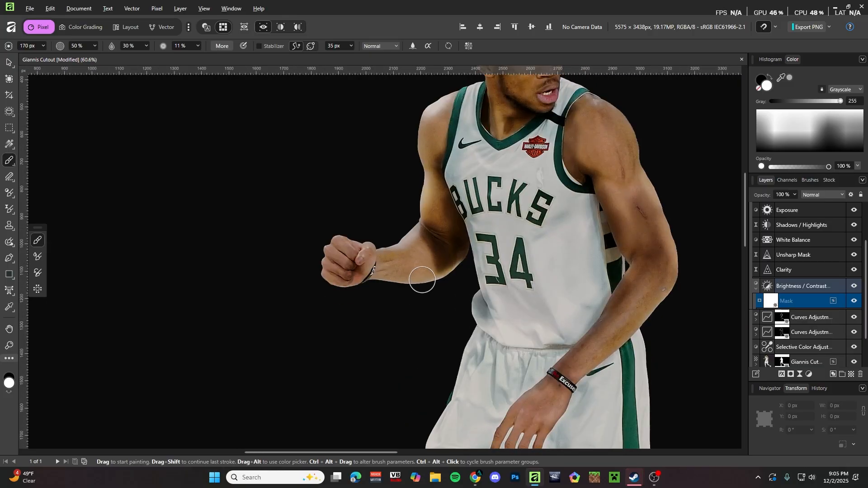
{"action": "scroll", "coordinate": [443, 295], "scroll_direction": "down", "scroll_amount": 4}
{"action": "scroll", "coordinate": [398, 287], "scroll_direction": "up", "scroll_amount": 4}
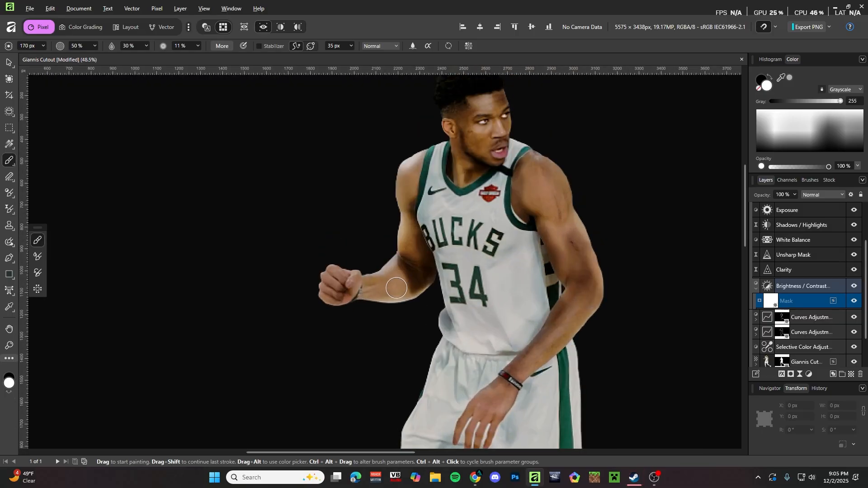
- Touch up the Brightness / Contrast mask around the bent arm with black, and return the brush color to white
{"action": "key", "text": "x"}
{"action": "scroll", "coordinate": [392, 281], "scroll_direction": "up", "scroll_amount": 1}
{"action": "scroll", "coordinate": [392, 279], "scroll_direction": "down", "scroll_amount": 5}
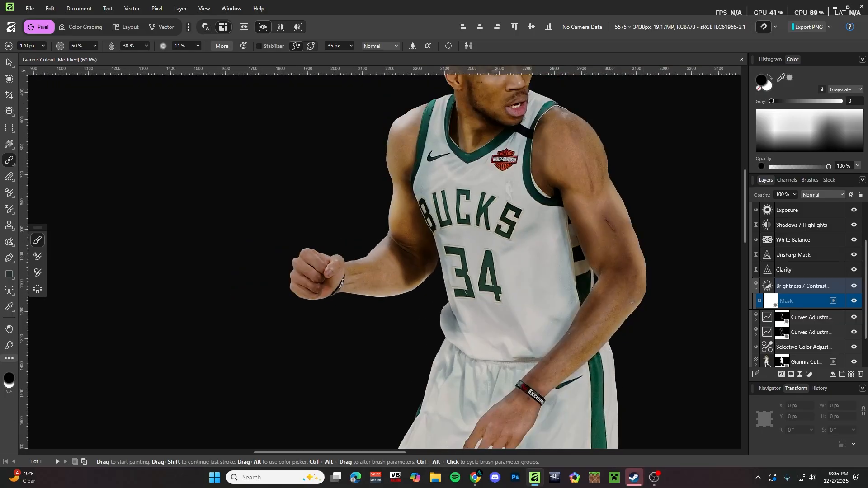
{"action": "scroll", "coordinate": [509, 338], "scroll_direction": "up", "scroll_amount": 2}
{"action": "key", "text": "x"}
{"action": "scroll", "coordinate": [498, 285], "scroll_direction": "down", "scroll_amount": 5}
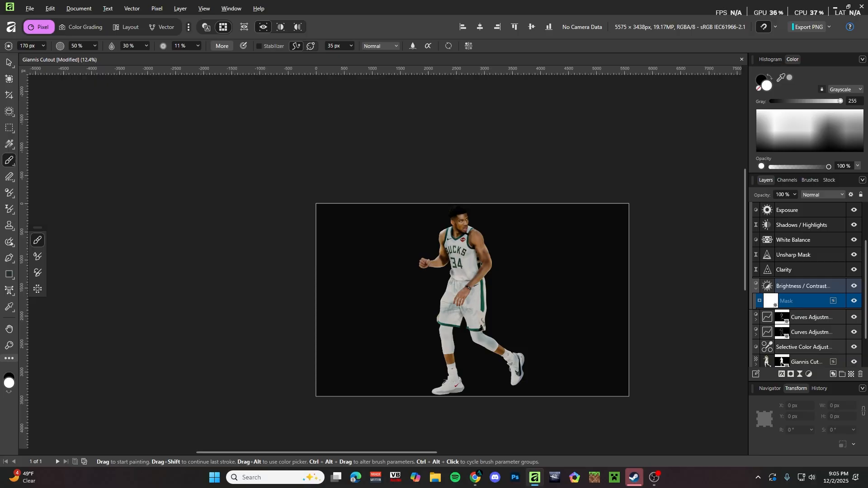
- Paint the Brightness / Contrast mask along the bare skin of the trailing leg between legging and sock, correcting with black
{"action": "scroll", "coordinate": [515, 357], "scroll_direction": "up", "scroll_amount": 4}
{"action": "scroll", "coordinate": [483, 325], "scroll_direction": "up", "scroll_amount": 2}
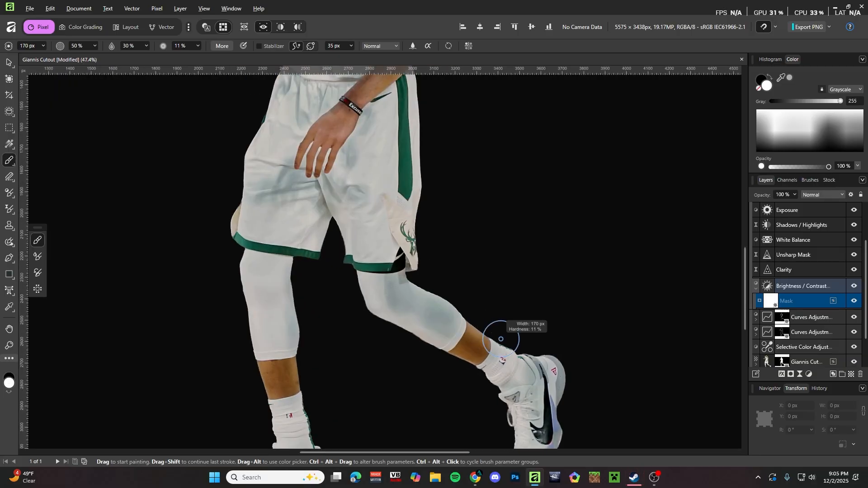
{"action": "scroll", "coordinate": [483, 324], "scroll_direction": "up", "scroll_amount": 4}
{"action": "key", "text": "x"}
{"action": "scroll", "coordinate": [415, 294], "scroll_direction": "up", "scroll_amount": 1}
{"action": "scroll", "coordinate": [406, 291], "scroll_direction": "down", "scroll_amount": 1}
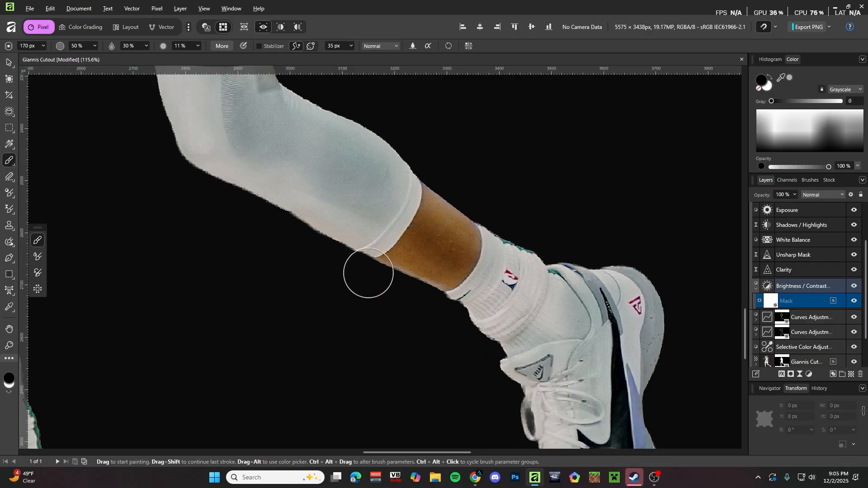
- Return the brush color to white and paint the mask along the bare shin of the front leg
{"action": "key", "text": "x"}
{"action": "scroll", "coordinate": [403, 285], "scroll_direction": "down", "scroll_amount": 5}
{"action": "scroll", "coordinate": [217, 310], "scroll_direction": "up", "scroll_amount": 3}
{"action": "scroll", "coordinate": [217, 310], "scroll_direction": "down", "scroll_amount": 2}
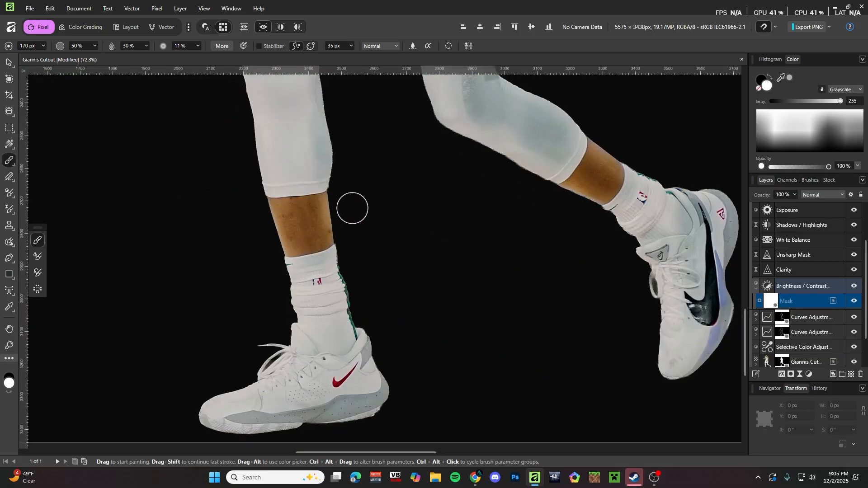
{"action": "scroll", "coordinate": [389, 280], "scroll_direction": "down", "scroll_amount": 2}
{"action": "scroll", "coordinate": [400, 303], "scroll_direction": "down", "scroll_amount": 3}
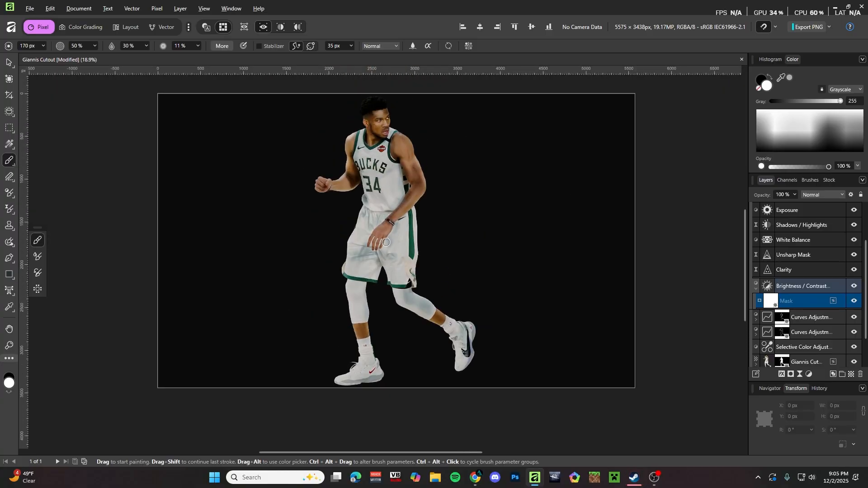
- Enlarge the brush to 198 px with 12% hardness and paint white on the mask over the lowered arm's shoulder
{"action": "scroll", "coordinate": [421, 197], "scroll_direction": "up", "scroll_amount": 2}
{"action": "scroll", "coordinate": [421, 196], "scroll_direction": "up", "scroll_amount": 4}
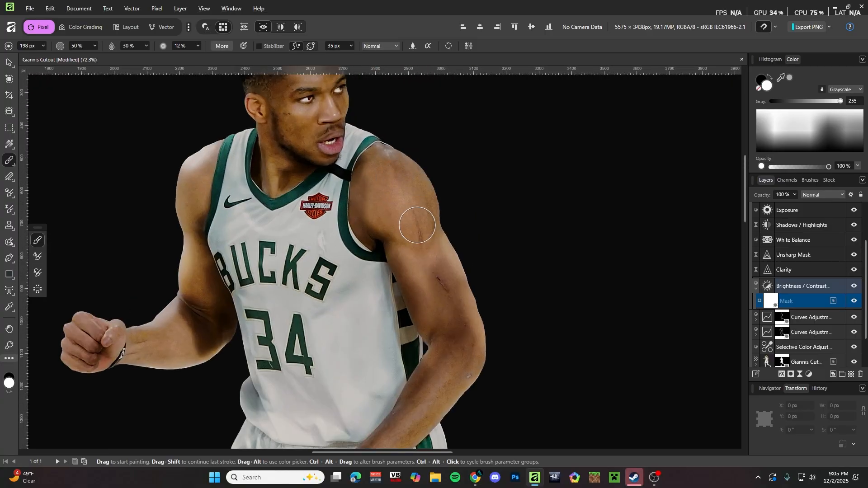
{"action": "scroll", "coordinate": [534, 237], "scroll_direction": "down", "scroll_amount": 4}
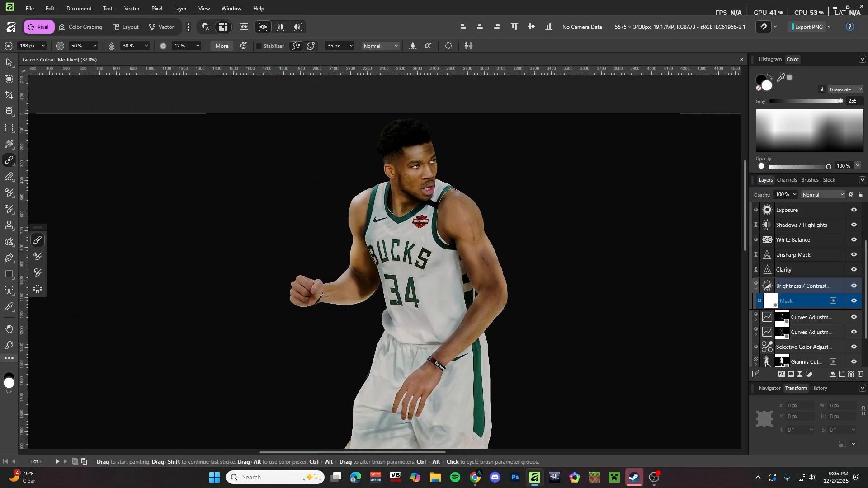
{"action": "scroll", "coordinate": [461, 258], "scroll_direction": "up", "scroll_amount": 1}
{"action": "scroll", "coordinate": [457, 248], "scroll_direction": "down", "scroll_amount": 1}
- Switch to the Move tool and examine the brightened highlights across the full figure
{"action": "scroll", "coordinate": [487, 259], "scroll_direction": "down", "scroll_amount": 3}
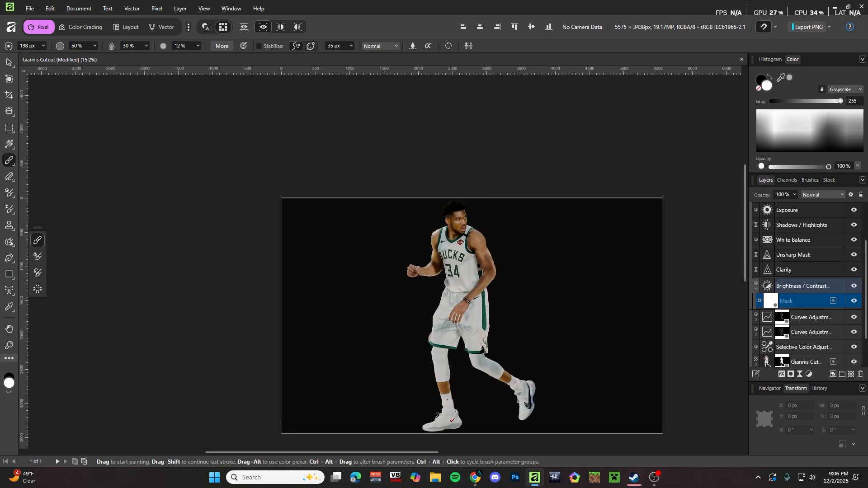
{"action": "scroll", "coordinate": [483, 227], "scroll_direction": "up", "scroll_amount": 2}
{"action": "scroll", "coordinate": [483, 227], "scroll_direction": "down", "scroll_amount": 2}
{"action": "key", "text": "v"}
{"action": "scroll", "coordinate": [491, 212], "scroll_direction": "down", "scroll_amount": 2}
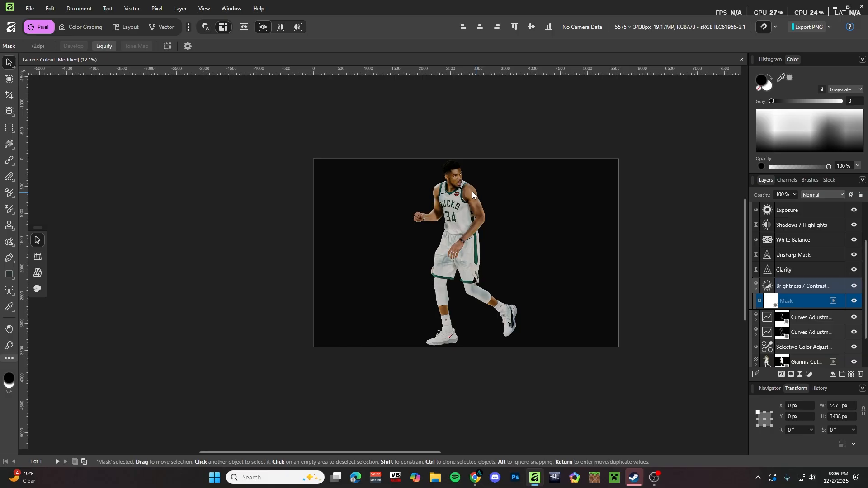
{"action": "scroll", "coordinate": [472, 191], "scroll_direction": "up", "scroll_amount": 1}
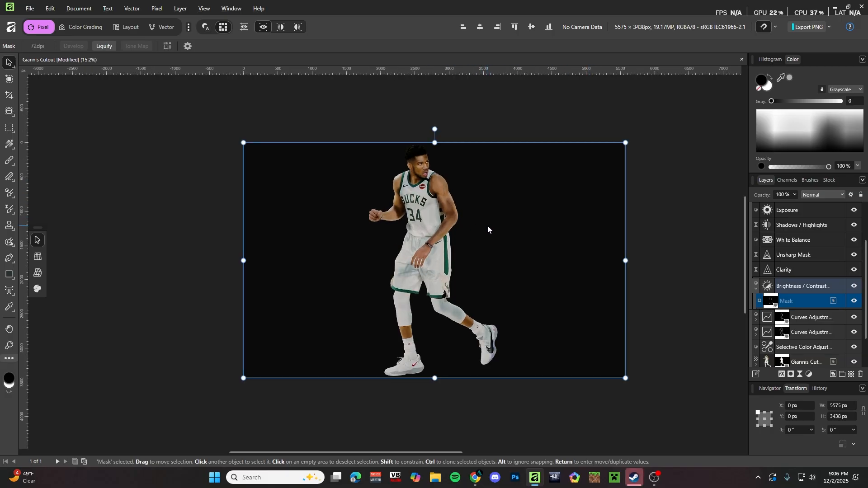
{"action": "scroll", "coordinate": [474, 234], "scroll_direction": "up", "scroll_amount": 1}
{"action": "scroll", "coordinate": [476, 232], "scroll_direction": "down", "scroll_amount": 1}
{"action": "scroll", "coordinate": [479, 223], "scroll_direction": "up", "scroll_amount": 1}
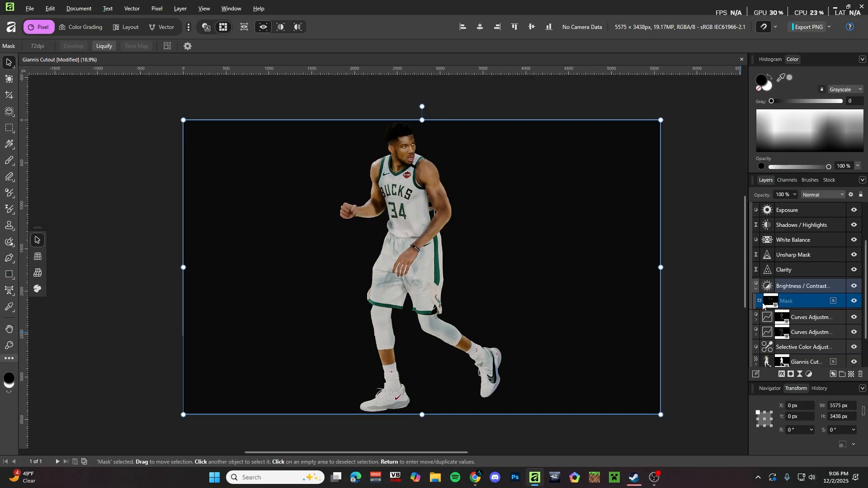
- Collapse the Brightness / Contrast layer, add a new pixel layer above it and fill it with white
{"action": "left_click", "coordinate": [756, 289]}
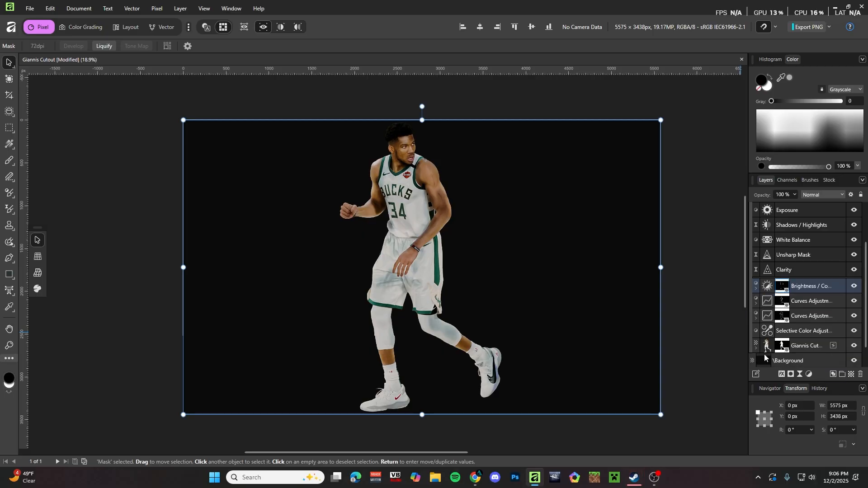
{"action": "left_click", "coordinate": [851, 374]}
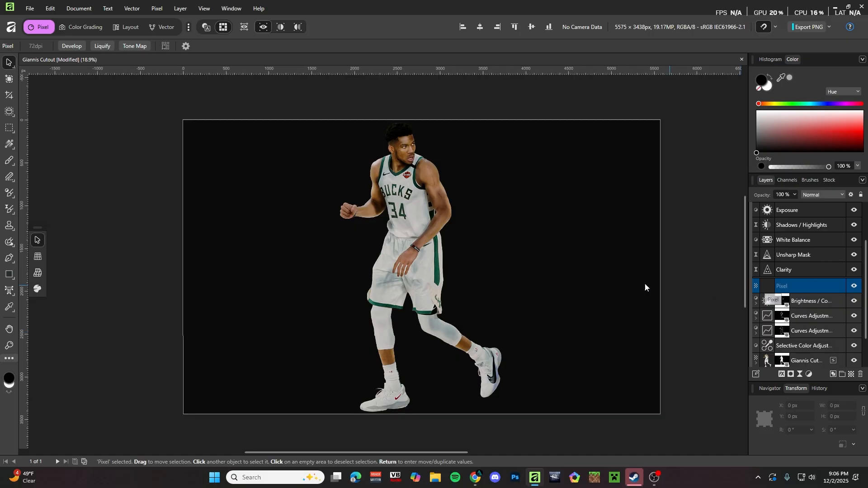
{"action": "key", "text": "ctrl+BackSpace"}
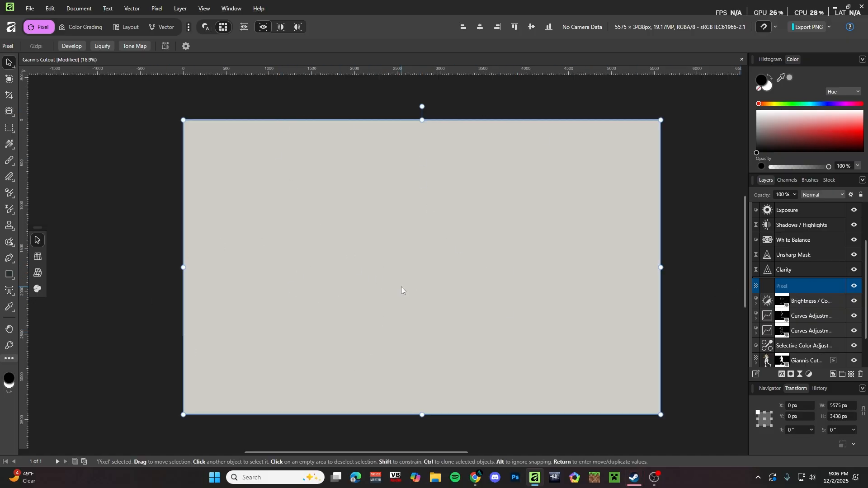
- Add a mask to the white pixel layer, invert it to hide the fill, and expand the layer to show the mask
{"action": "left_click", "coordinate": [791, 375]}
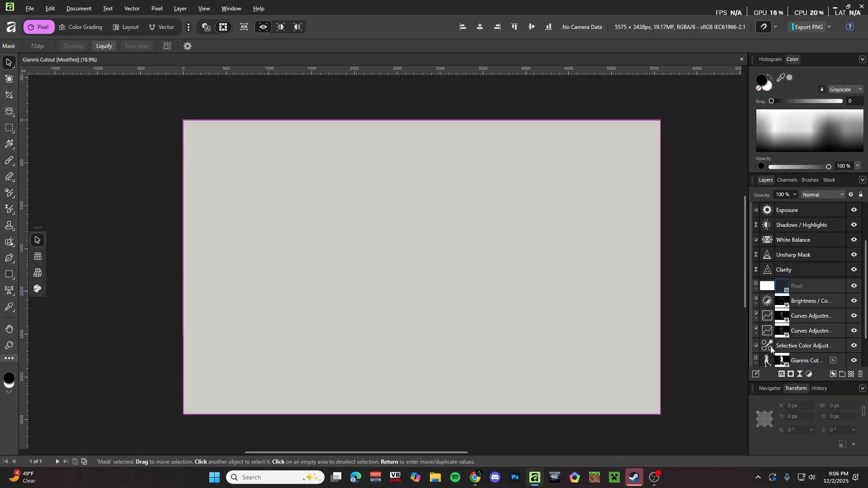
{"action": "left_click", "coordinate": [756, 289]}
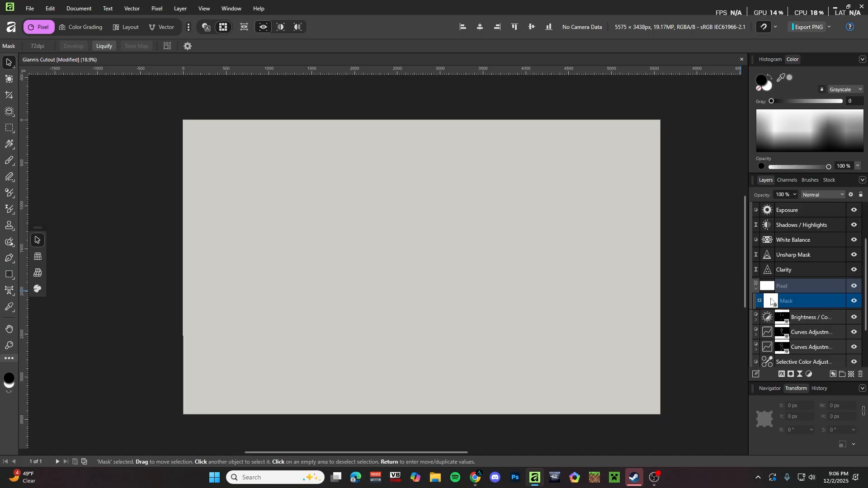
- Reduce the brush to 3 px and paint a white highlight on the pixel layer's mask over the near eye's iris
{"action": "scroll", "coordinate": [392, 139], "scroll_direction": "up", "scroll_amount": 6}
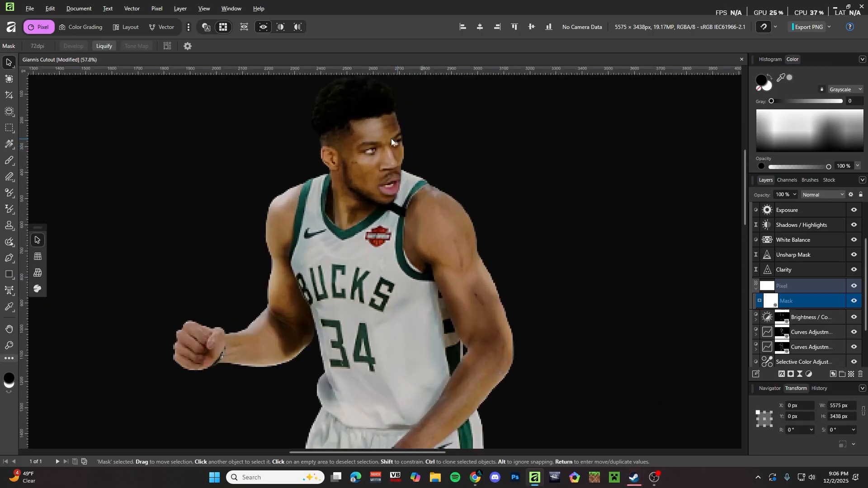
{"action": "scroll", "coordinate": [352, 167], "scroll_direction": "up", "scroll_amount": 6}
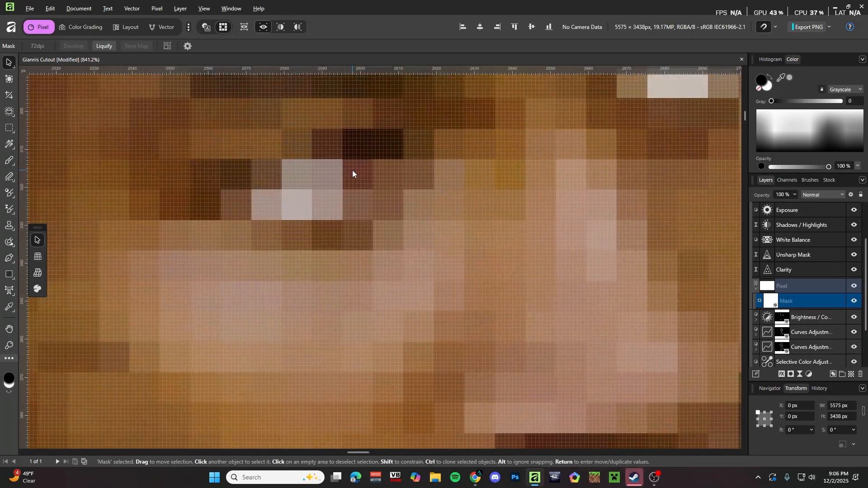
{"action": "key", "text": "b"}
{"action": "mouse_move", "coordinate": [363, 230]}
{"action": "left_mouse_down"}
{"action": "mouse_move", "coordinate": [402, 230]}
{"action": "mouse_move", "coordinate": [316, 230]}
{"action": "left_mouse_up"}
{"action": "scroll", "coordinate": [357, 114], "scroll_direction": "up", "scroll_amount": 2}
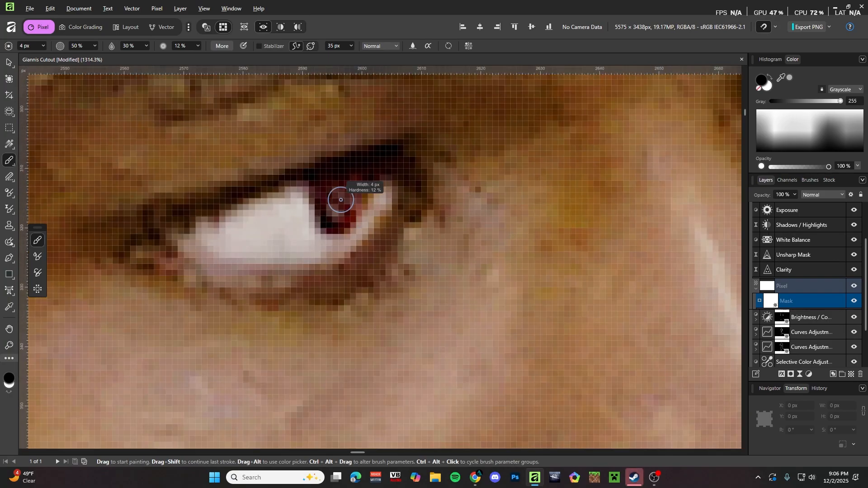
{"action": "mouse_move", "coordinate": [328, 190]}
{"action": "left_mouse_down"}
{"action": "mouse_move", "coordinate": [356, 209]}
{"action": "mouse_move", "coordinate": [341, 211]}
{"action": "left_mouse_up"}
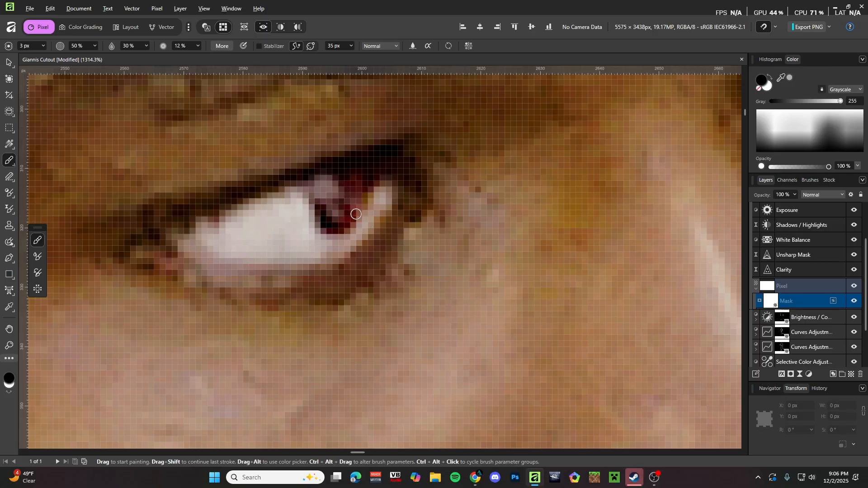
- Enlarge the brush to 6 px and paint a white highlight on the pixel layer's mask over the far eye's iris
{"action": "scroll", "coordinate": [409, 210], "scroll_direction": "down", "scroll_amount": 5}
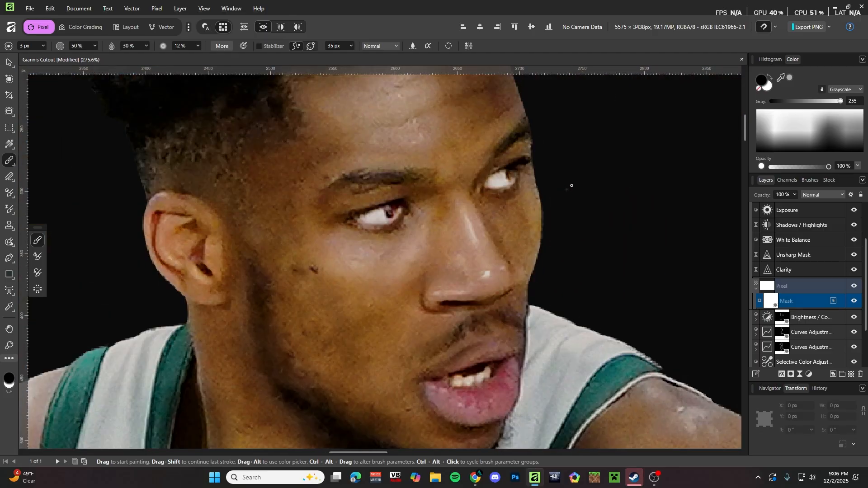
{"action": "scroll", "coordinate": [565, 189], "scroll_direction": "up", "scroll_amount": 4}
{"action": "scroll", "coordinate": [372, 182], "scroll_direction": "up", "scroll_amount": 1}
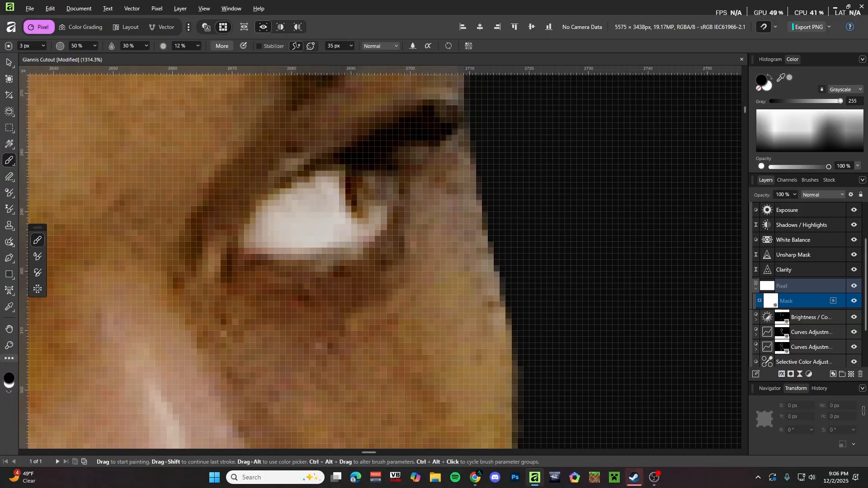
{"action": "left_click_drag", "start_coordinate": [364, 180], "coordinate": [358, 180]}
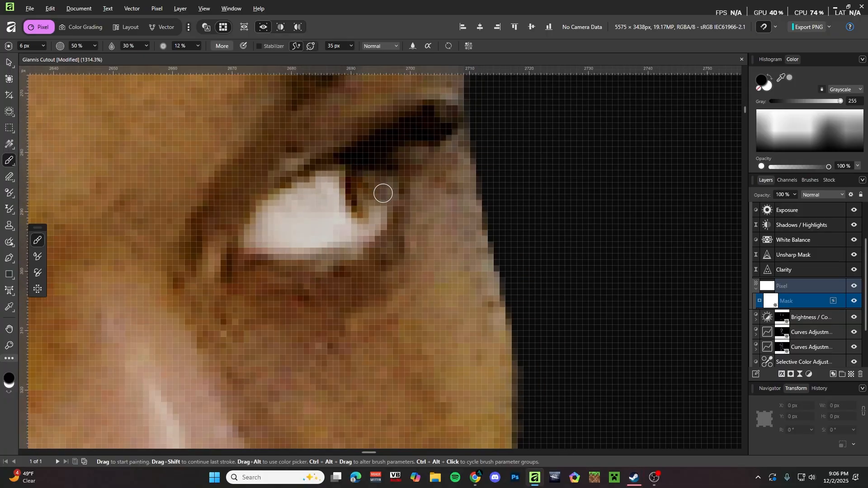
{"action": "key", "text": "ctrl+z"}
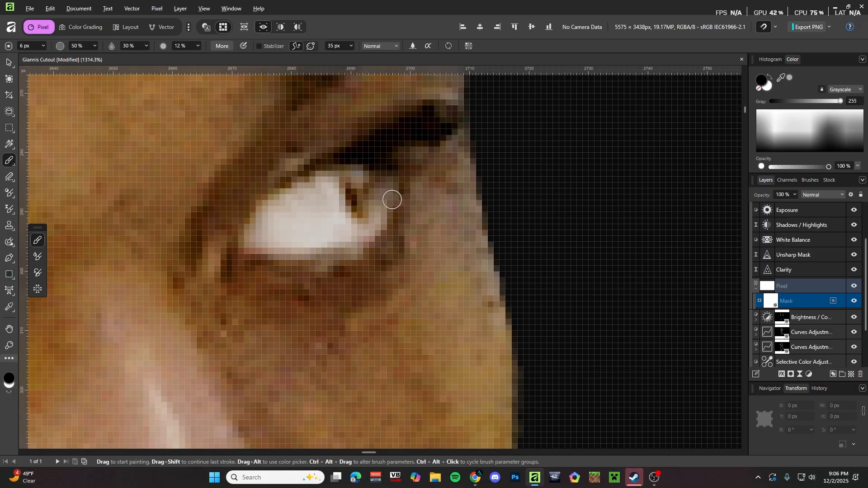
- Examine the eye highlights across the full figure, switching to the Move tool and deselecting the mask for an unobstructed view
{"action": "scroll", "coordinate": [392, 199], "scroll_direction": "down", "scroll_amount": 10}
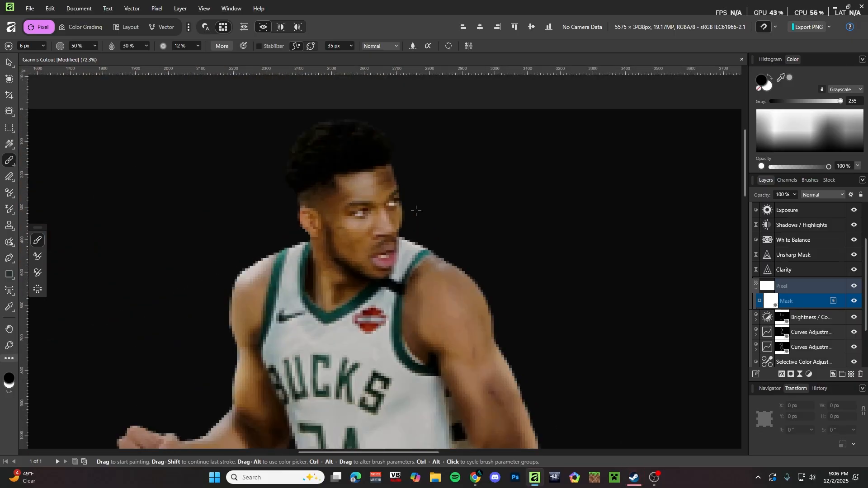
{"action": "scroll", "coordinate": [415, 210], "scroll_direction": "down", "scroll_amount": 5}
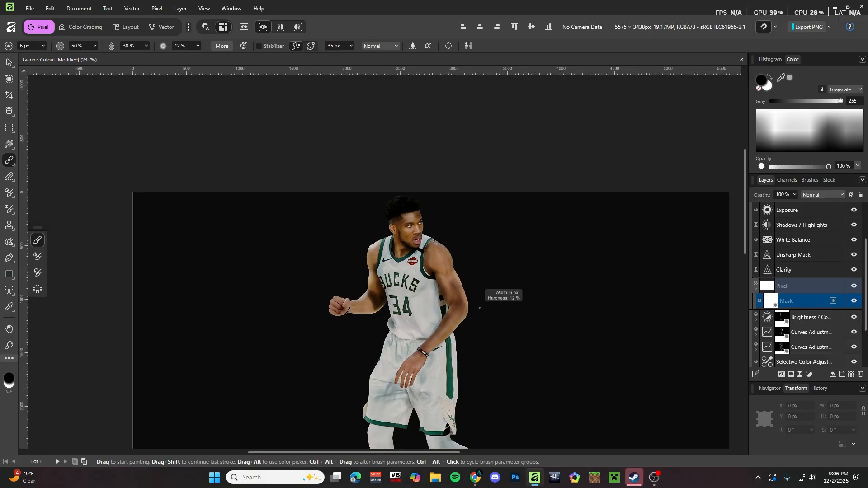
{"action": "scroll", "coordinate": [479, 308], "scroll_direction": "down", "scroll_amount": 3}
{"action": "scroll", "coordinate": [516, 377], "scroll_direction": "up", "scroll_amount": 2}
{"action": "scroll", "coordinate": [504, 362], "scroll_direction": "down", "scroll_amount": 3}
{"action": "scroll", "coordinate": [458, 190], "scroll_direction": "up", "scroll_amount": 1}
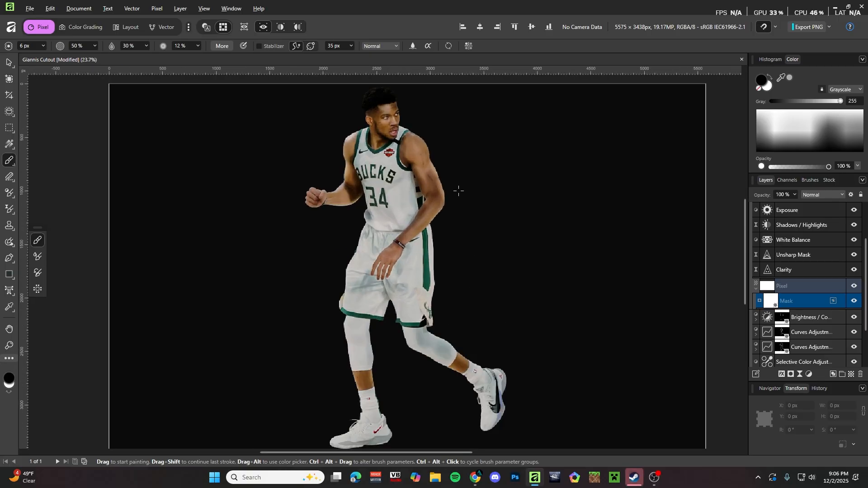
{"action": "scroll", "coordinate": [459, 191], "scroll_direction": "down", "scroll_amount": 1}
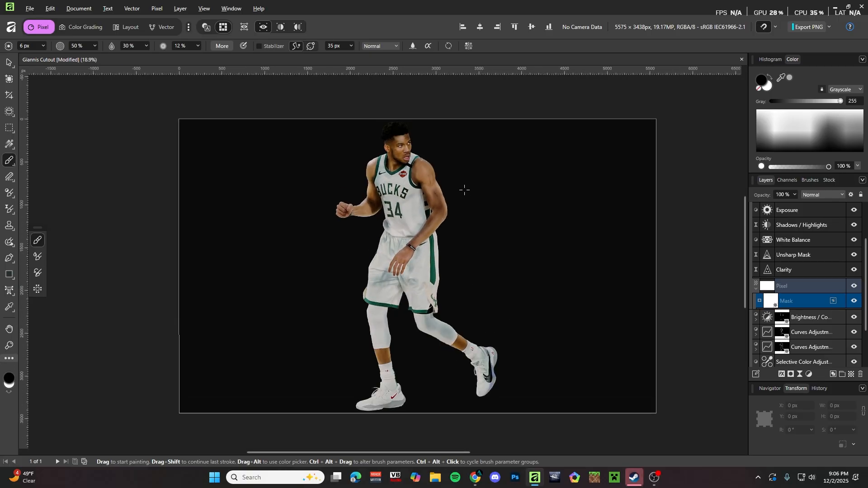
{"action": "key", "text": "v"}
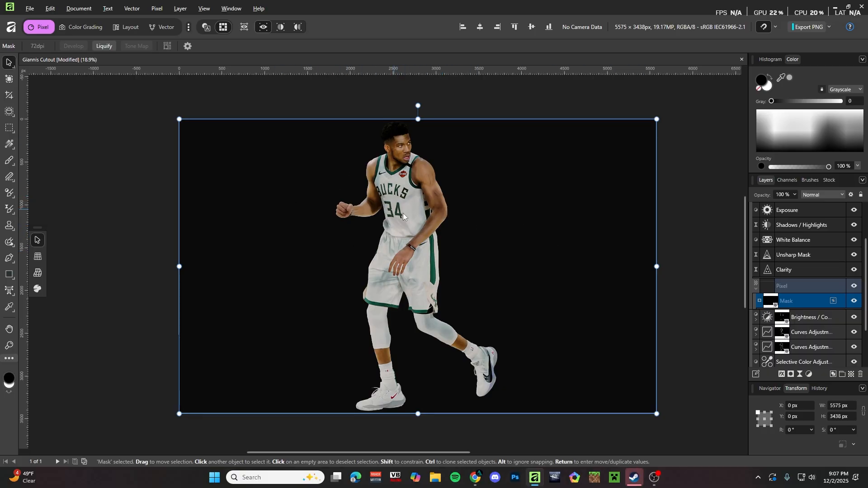
{"action": "scroll", "coordinate": [403, 219], "scroll_direction": "down", "scroll_amount": 1}
{"action": "scroll", "coordinate": [403, 219], "scroll_direction": "up", "scroll_amount": 1}
{"action": "left_click", "coordinate": [690, 191]}
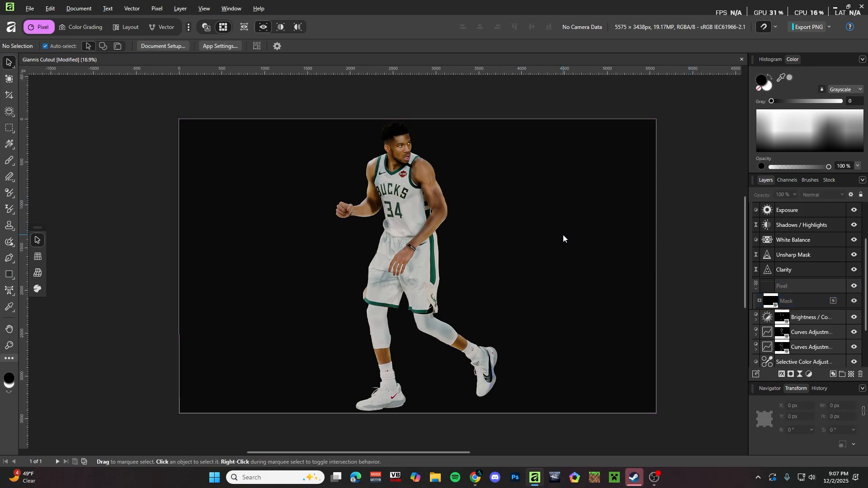